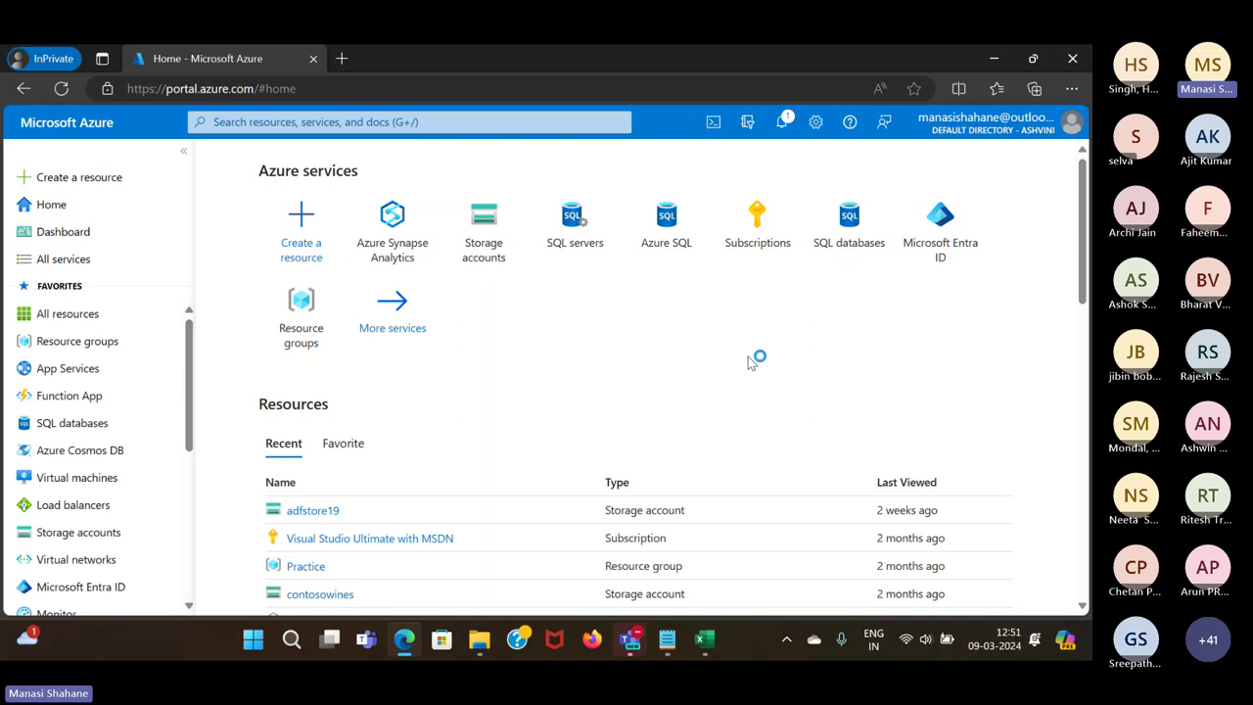
click(360, 122)
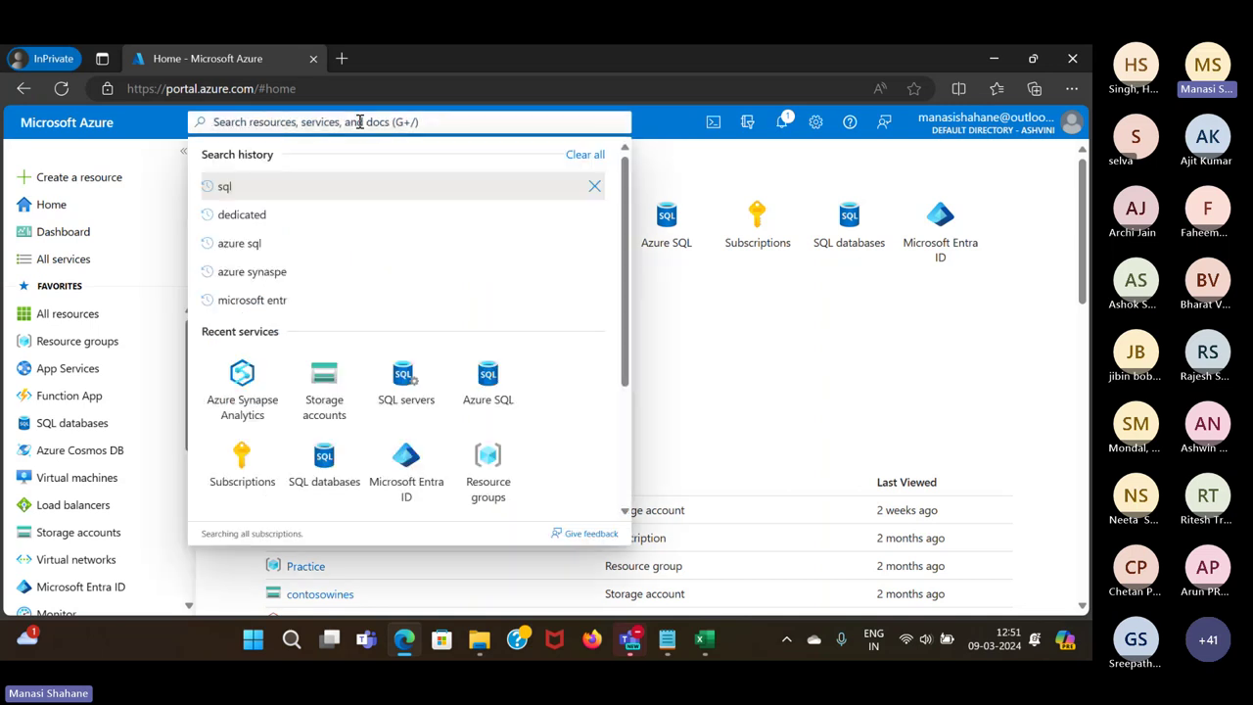
text(azure sq)
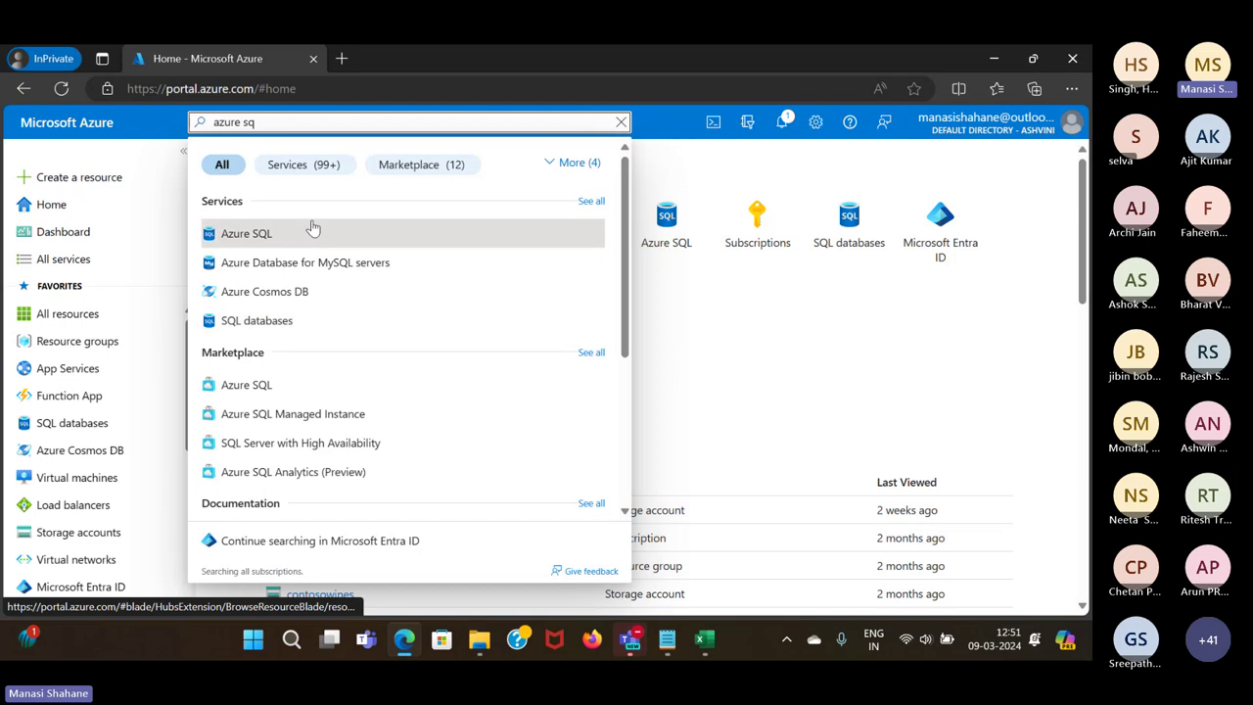
key(BackSpace)
key(BackSpace)
key(BackSpace)
key(BackSpace)
key(BackSpace)
key(BackSpace)
key(BackSpace)
key(BackSpace)
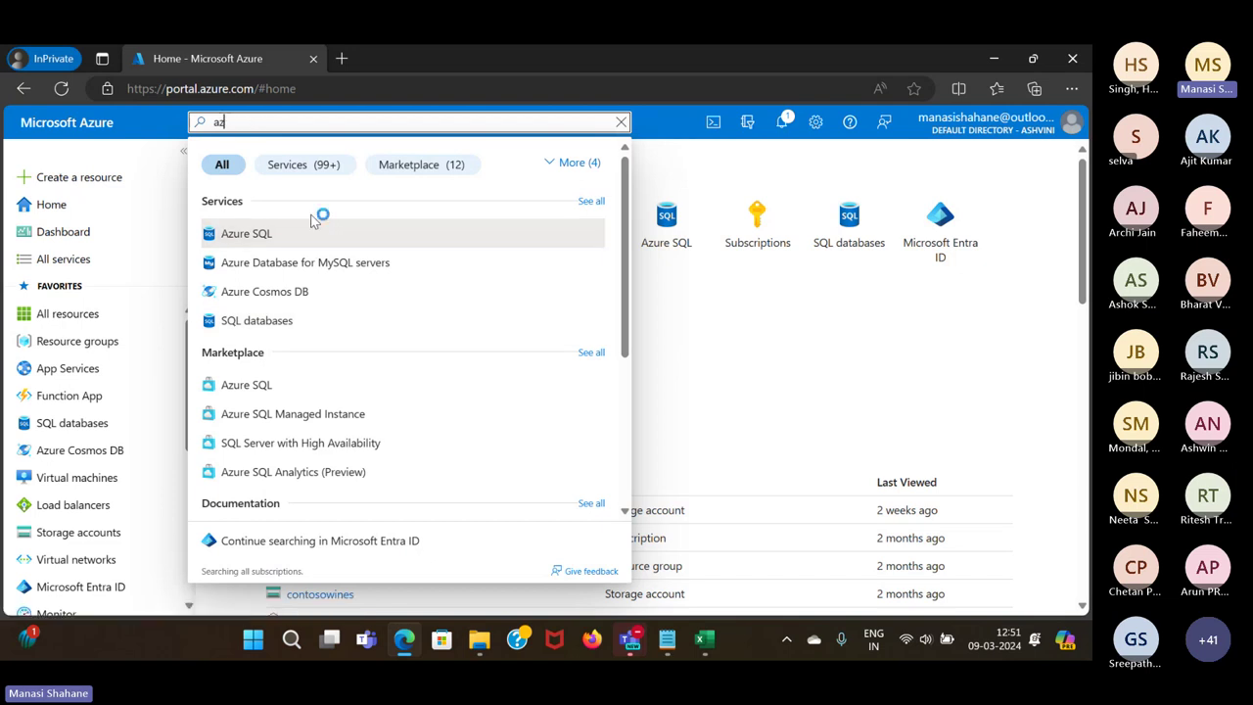
text(sql)
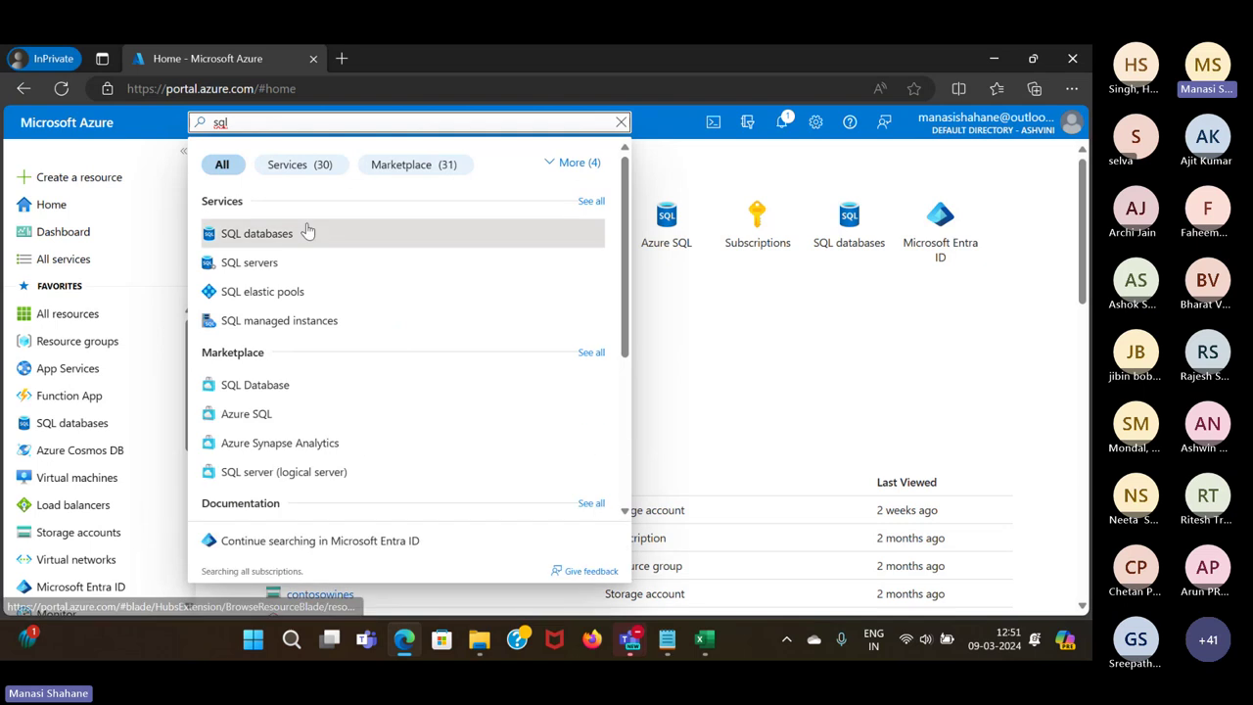
click(309, 232)
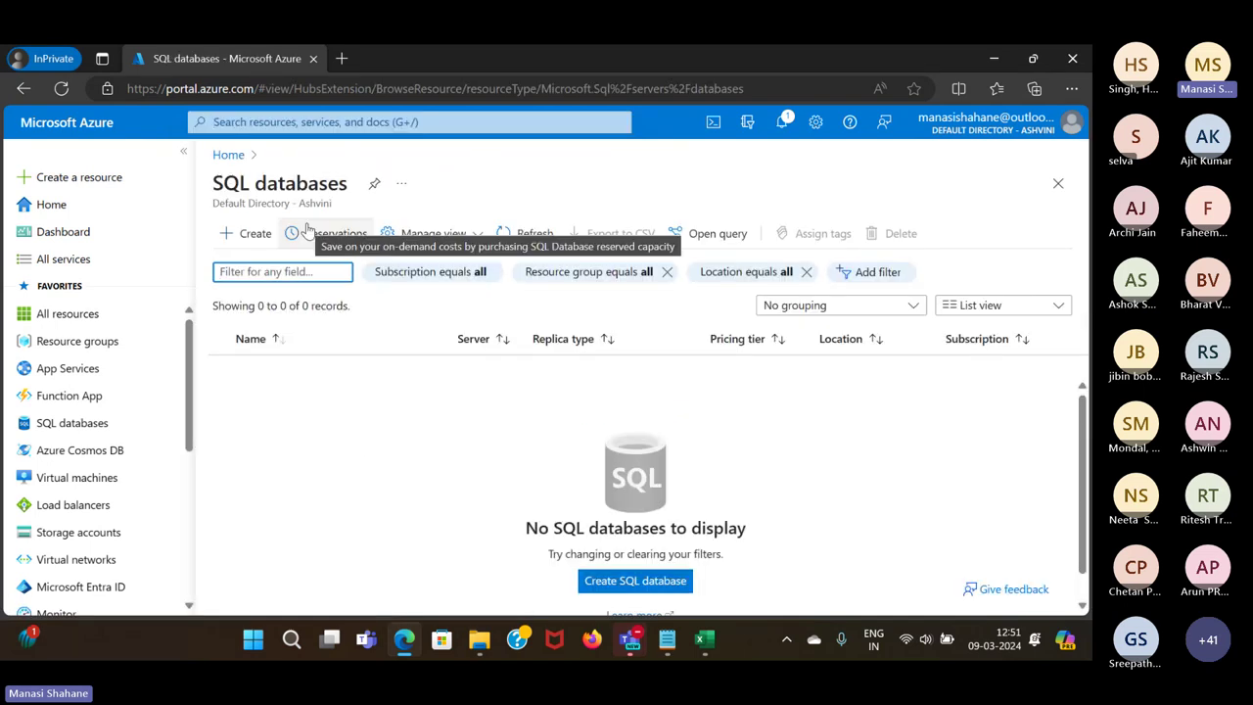
scroll(424, 507, down, 1)
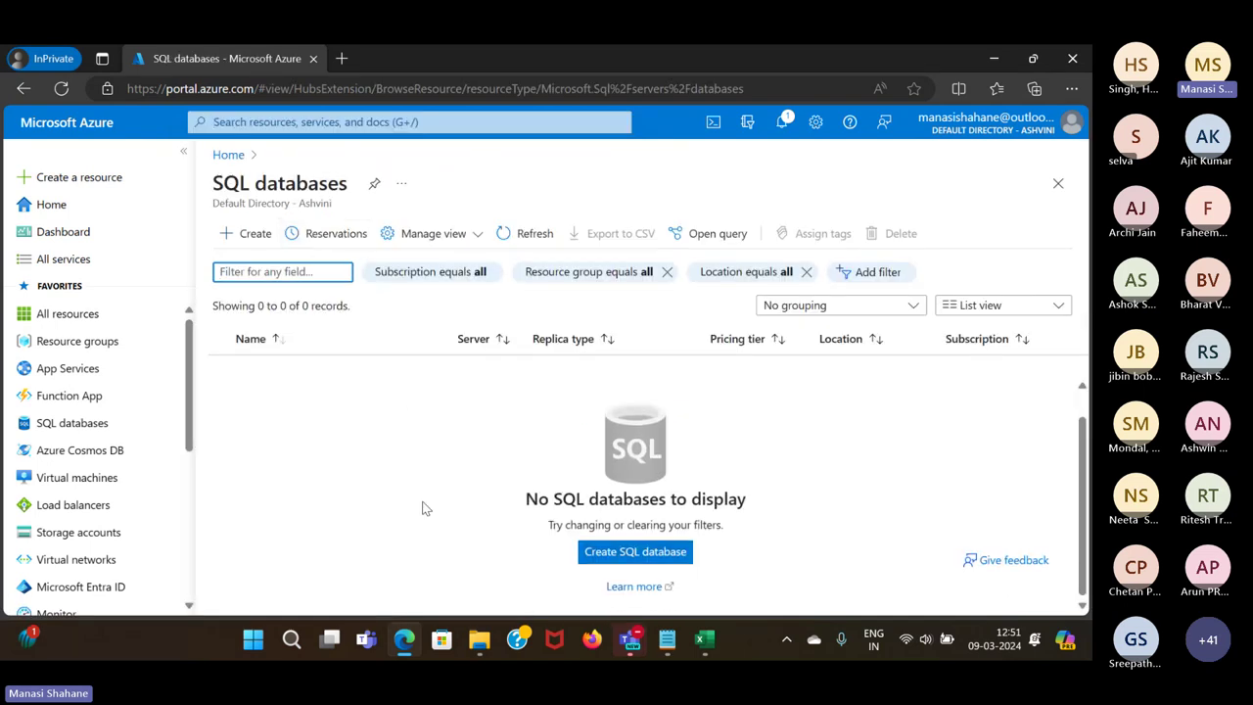
click(250, 235)
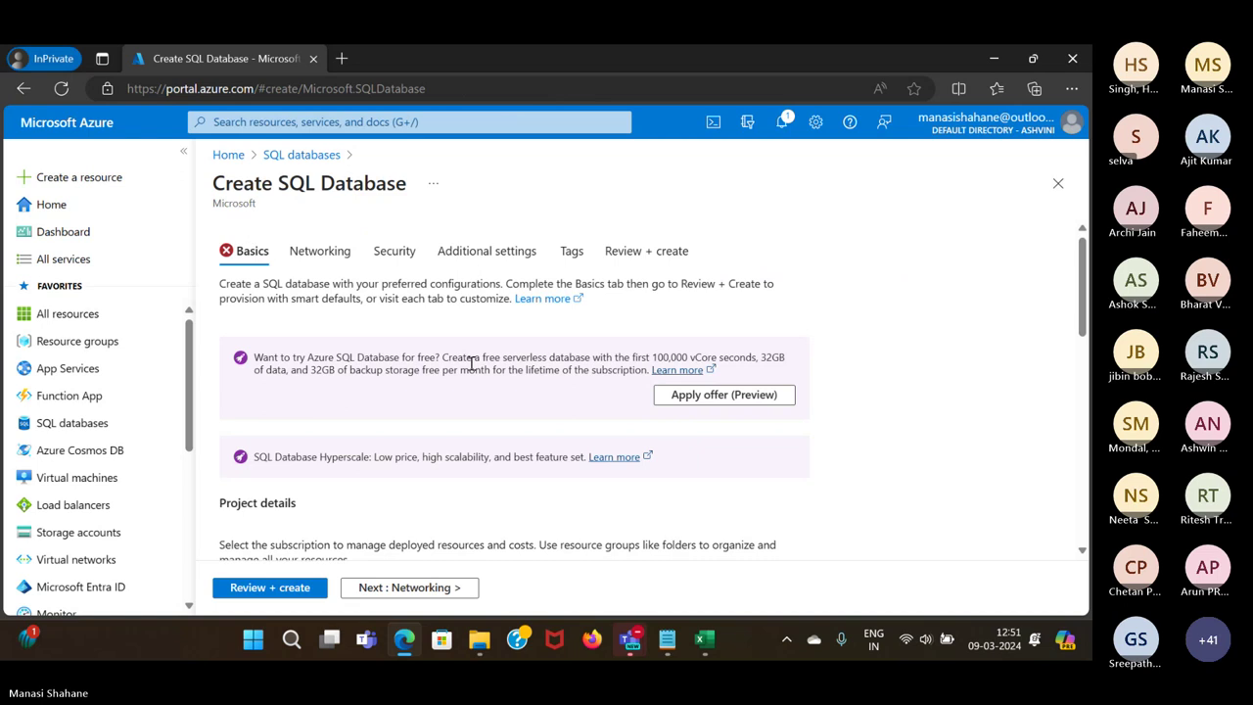
click(1056, 186)
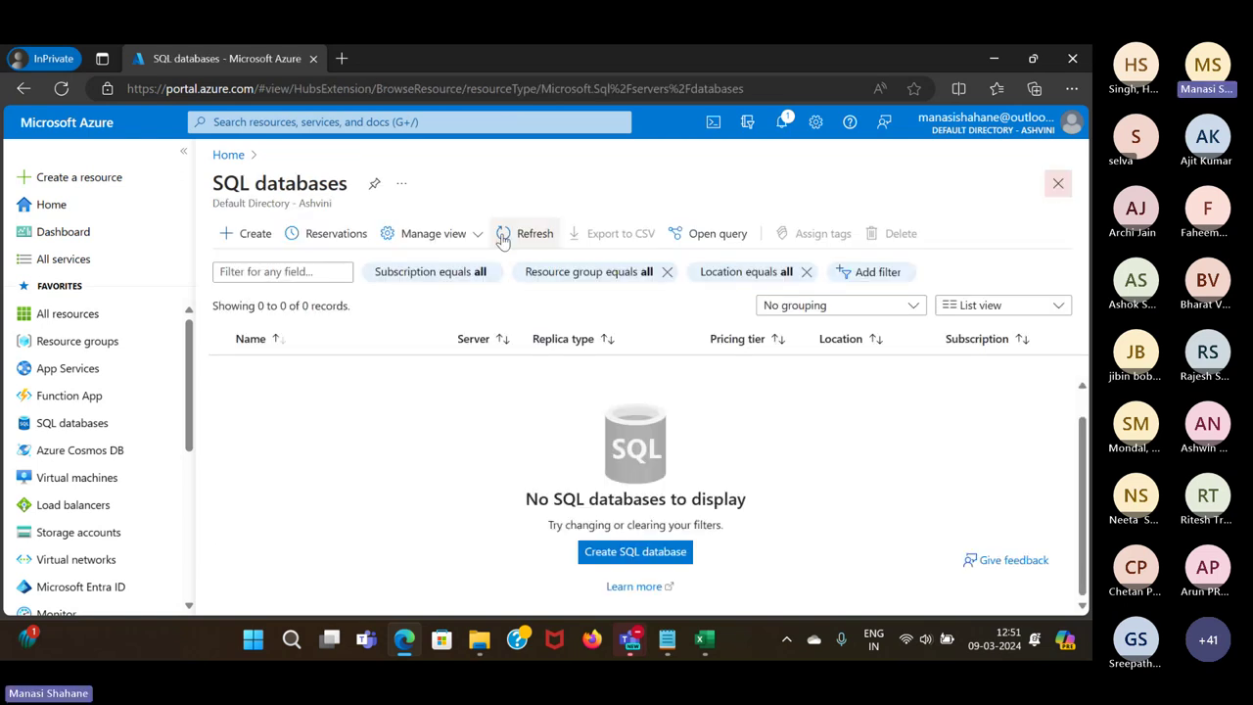
click(228, 155)
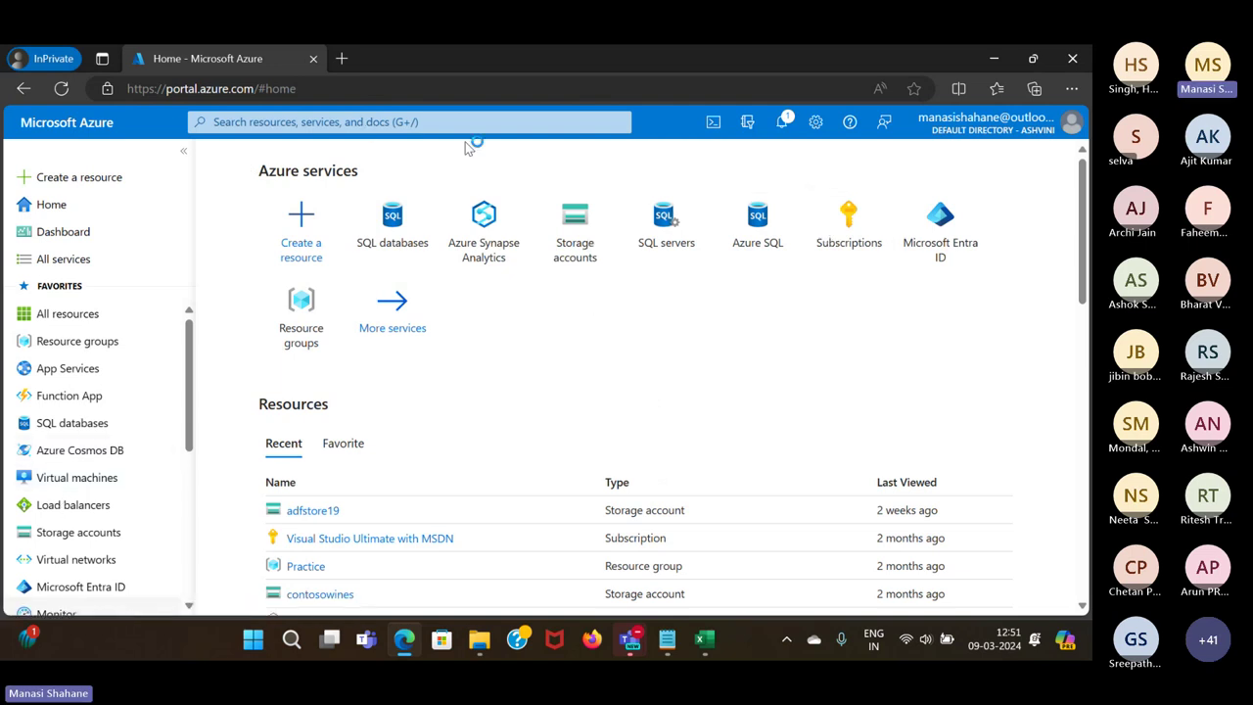
scroll(62, 476, down, 3)
scroll(62, 460, up, 3)
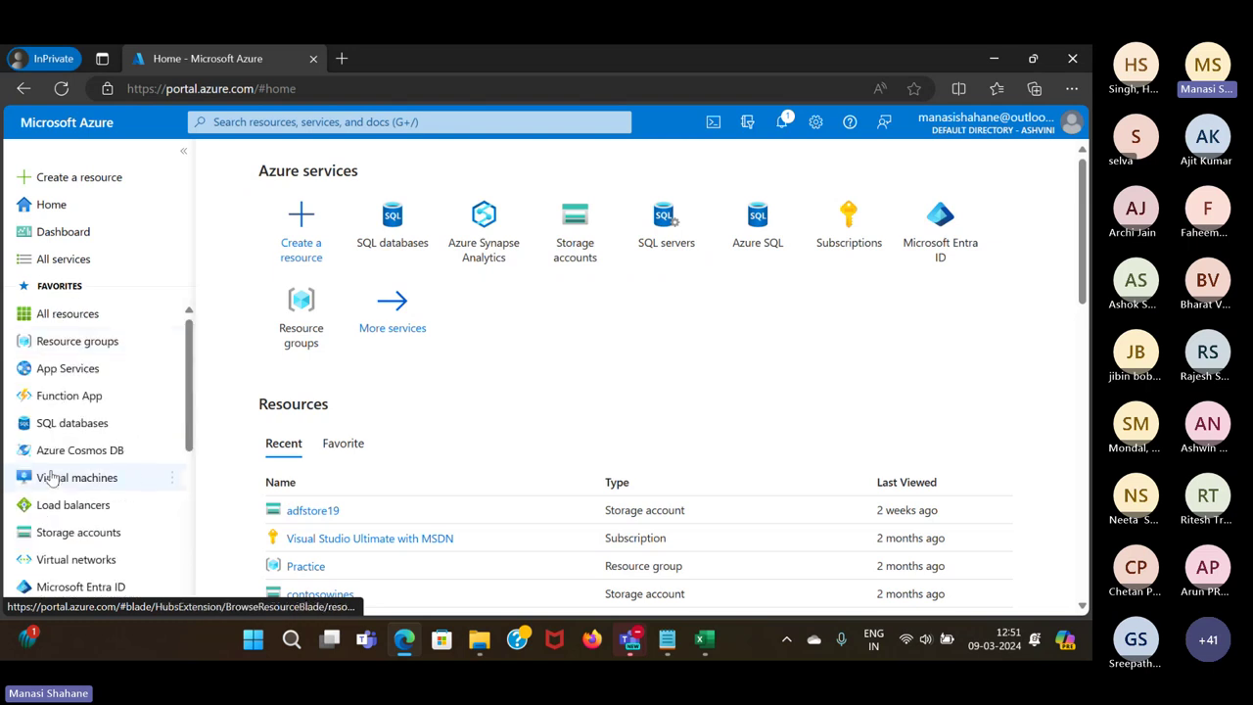
click(290, 239)
scroll(322, 509, down, 3)
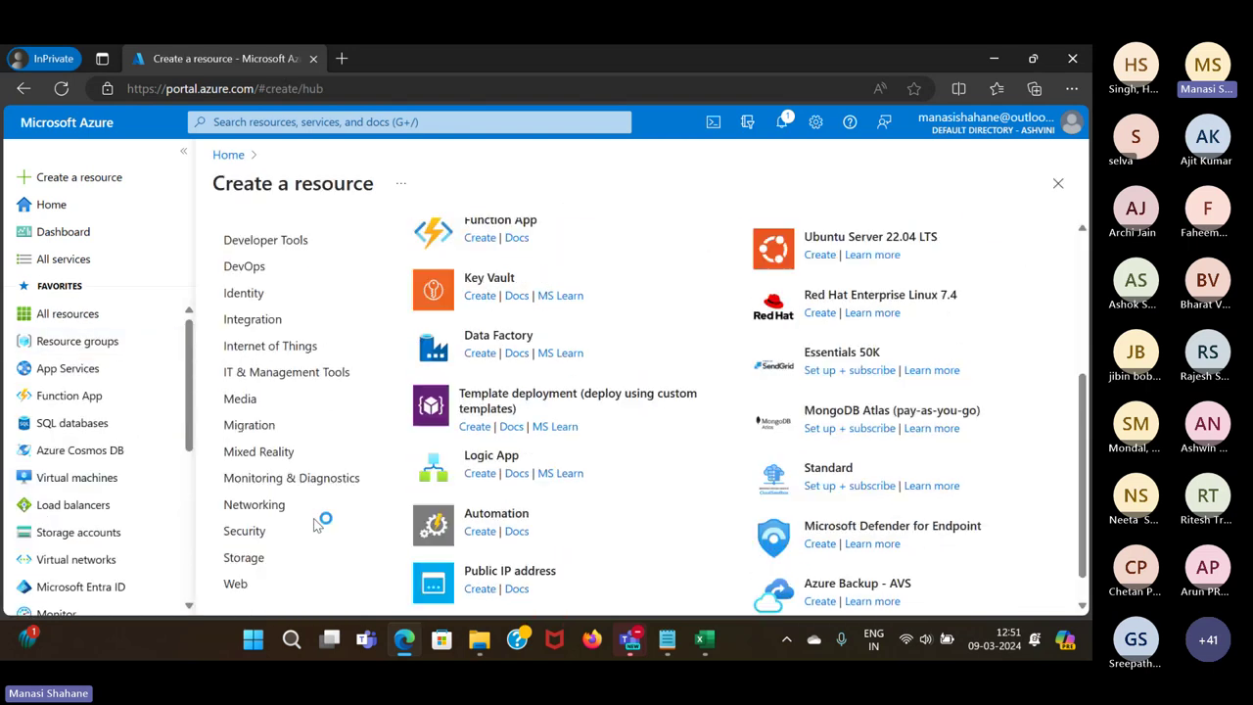
scroll(268, 298, up, 3)
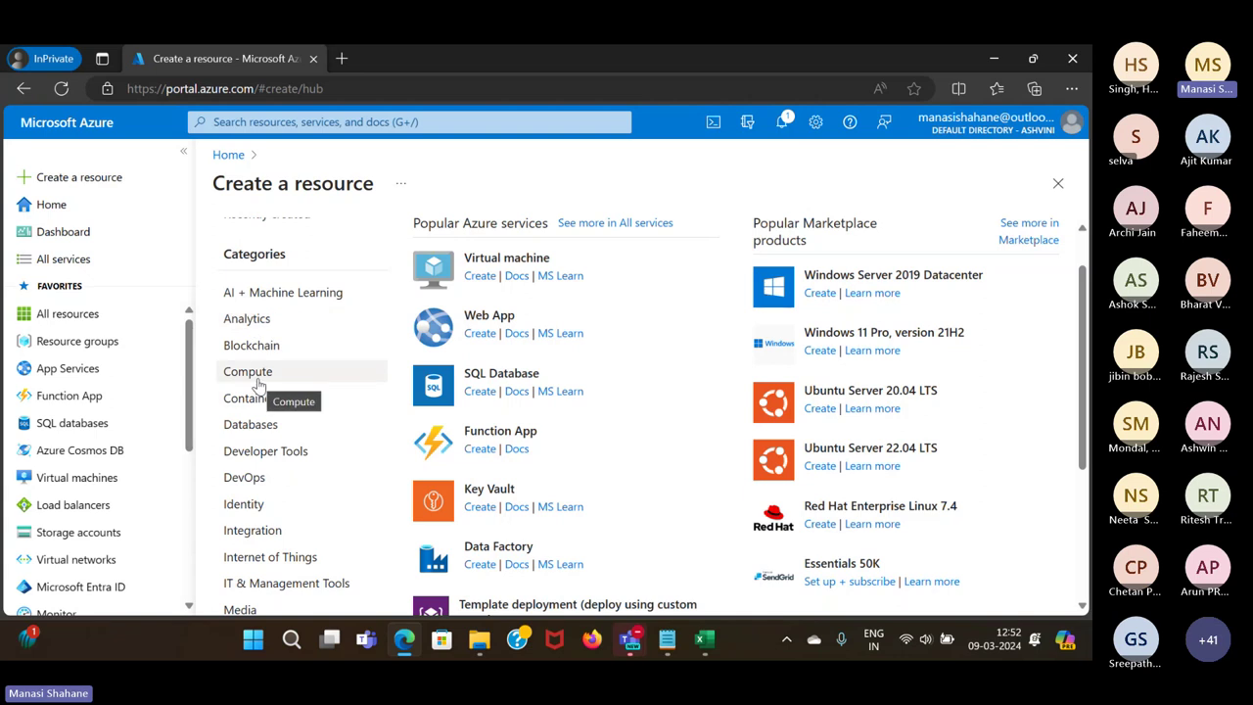
click(263, 399)
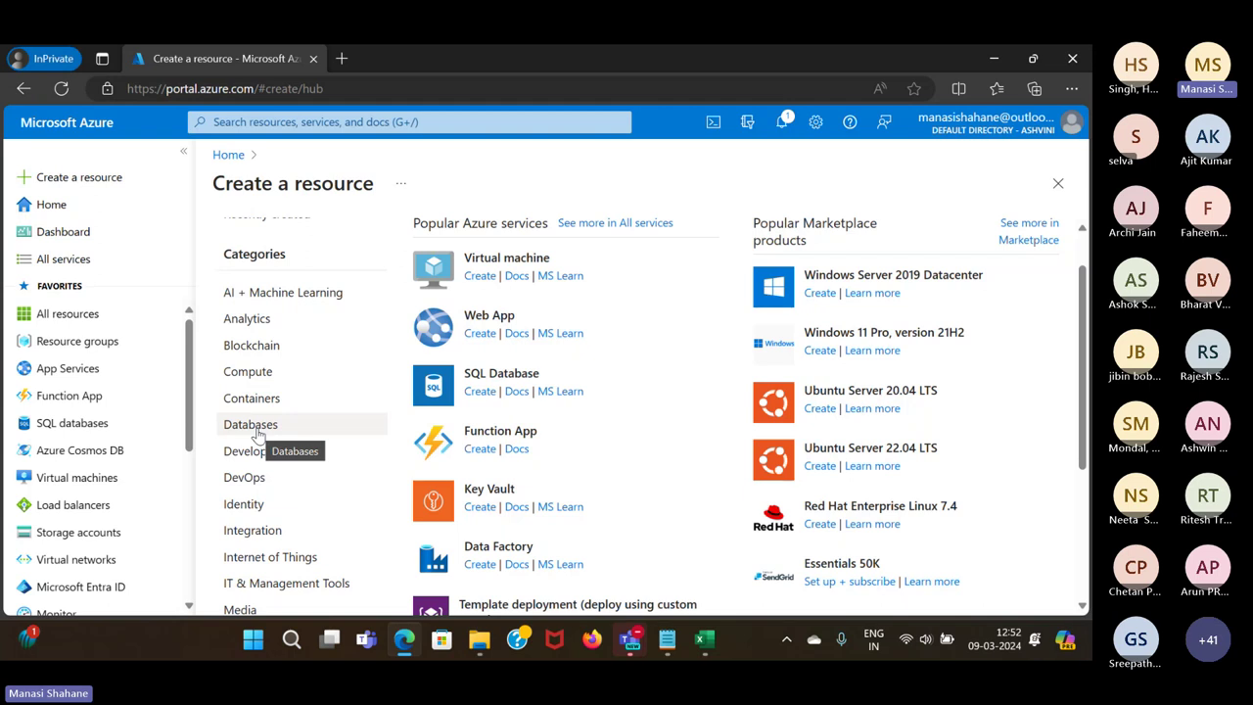
click(257, 427)
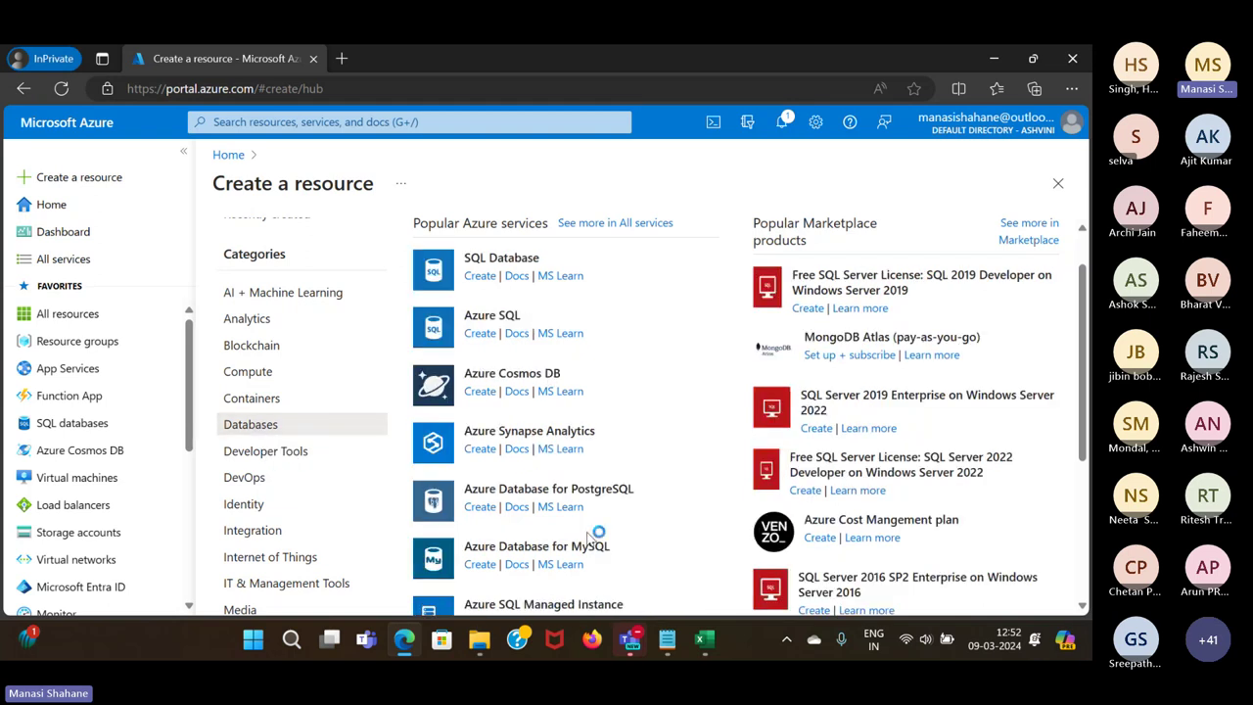
scroll(598, 490, down, 2)
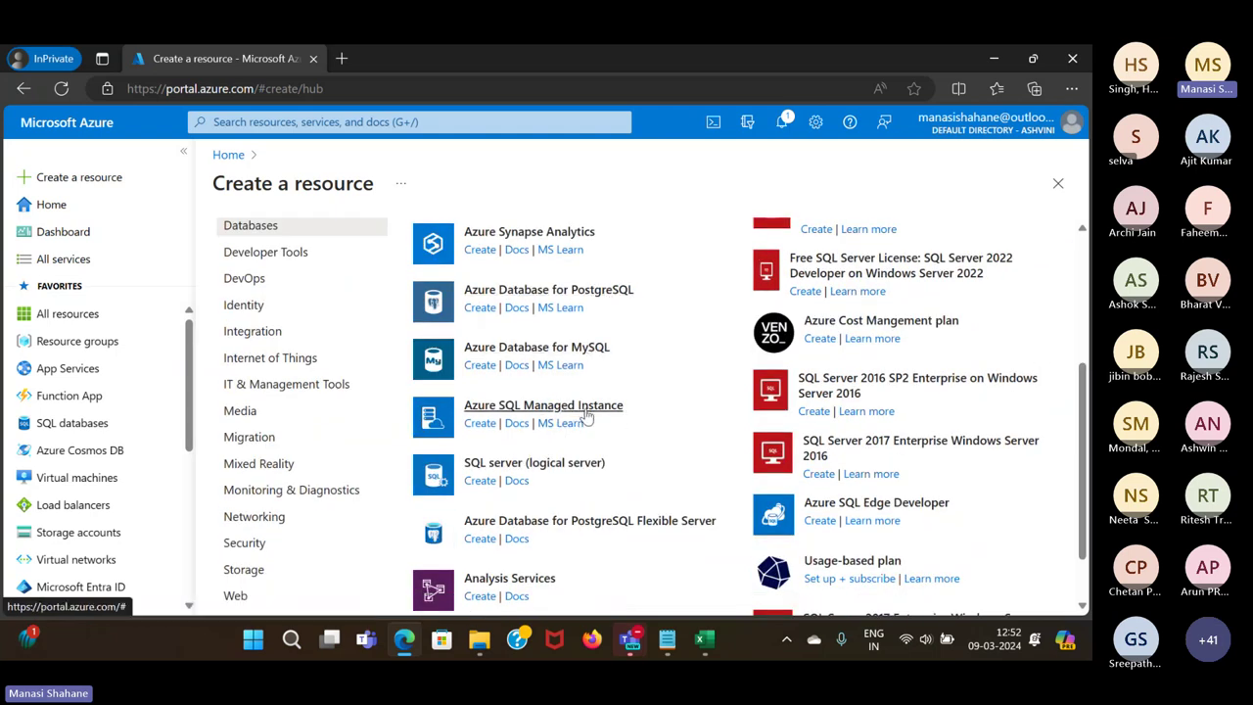
scroll(609, 473, down, 1)
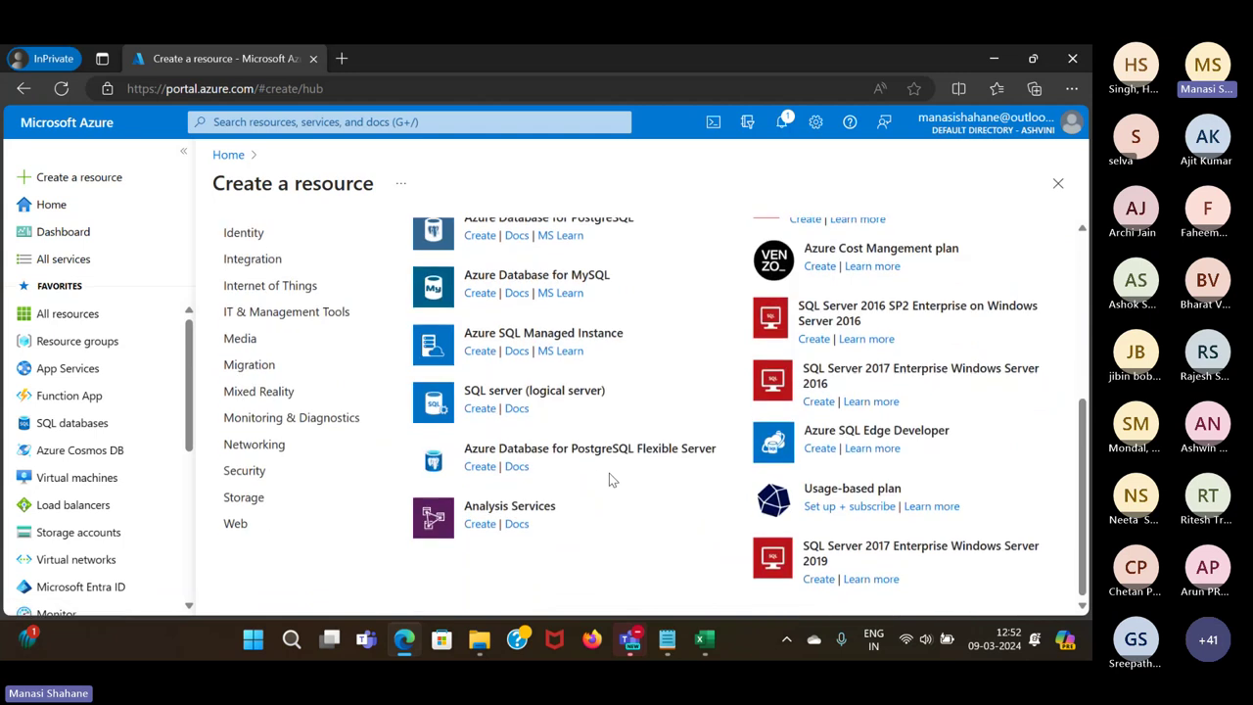
scroll(609, 475, up, 4)
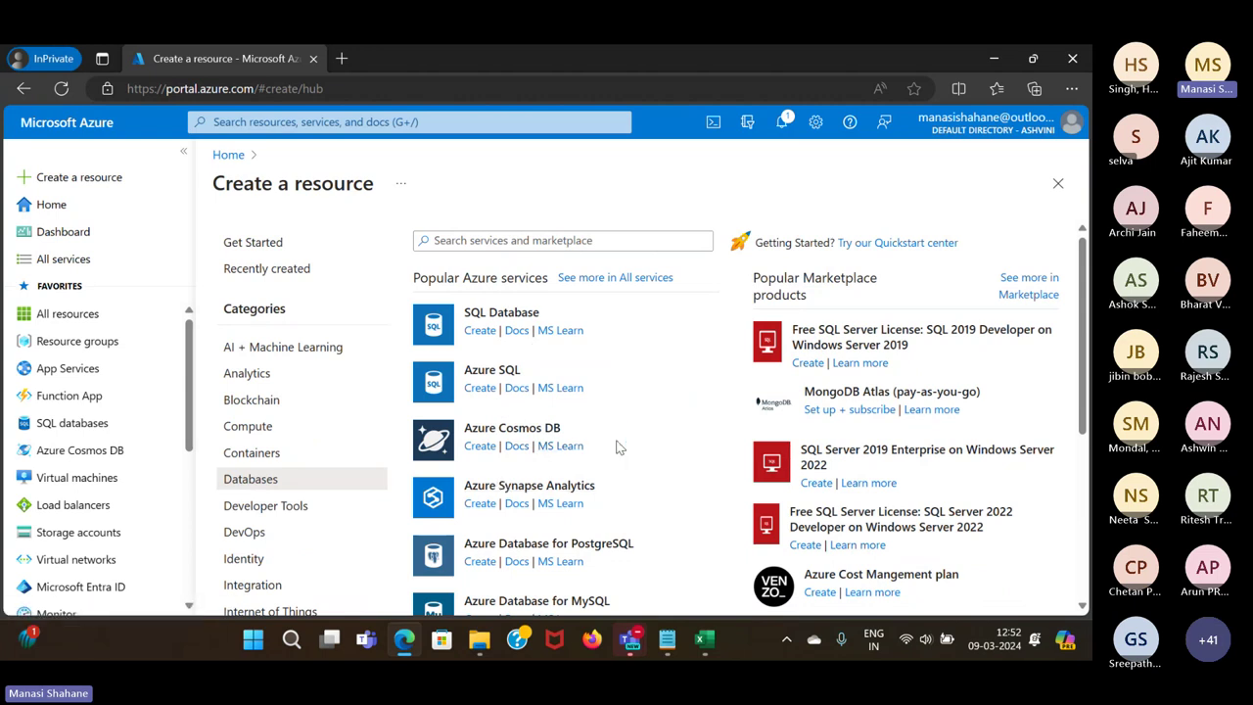
click(1057, 183)
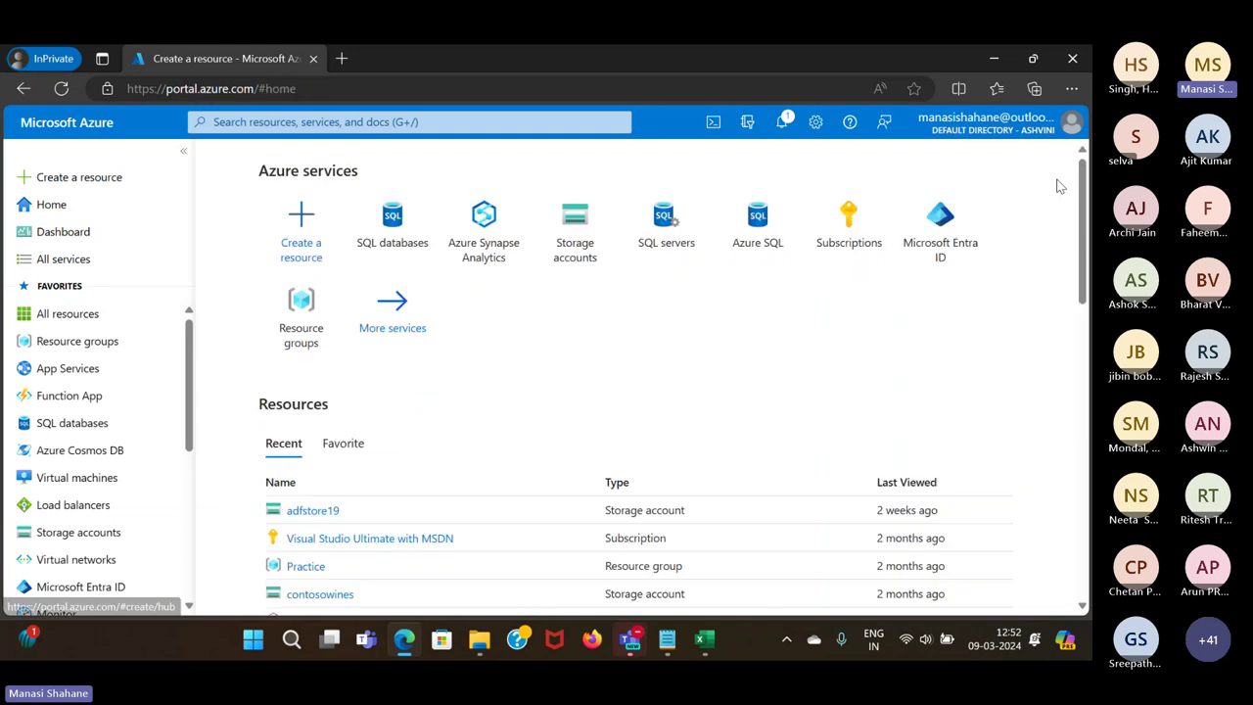
Return Home from Azure SQL and start a new database from the SQL databases list
click(762, 253)
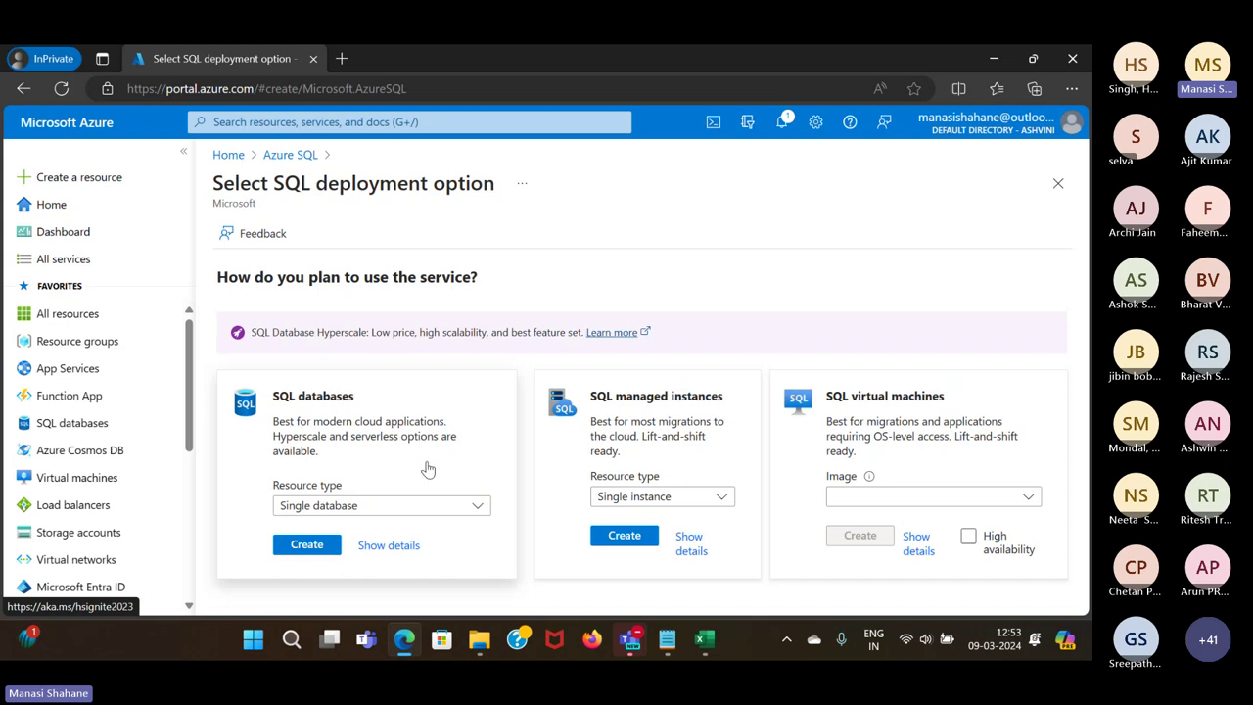
click(229, 156)
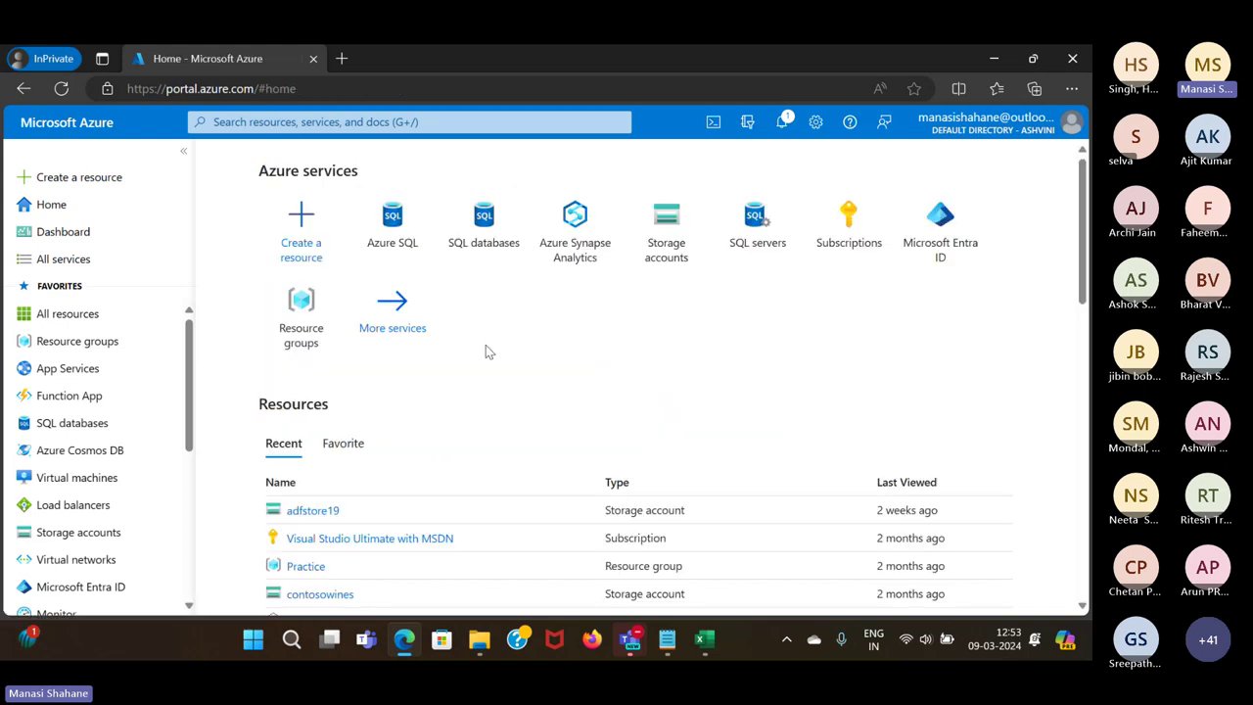
click(483, 218)
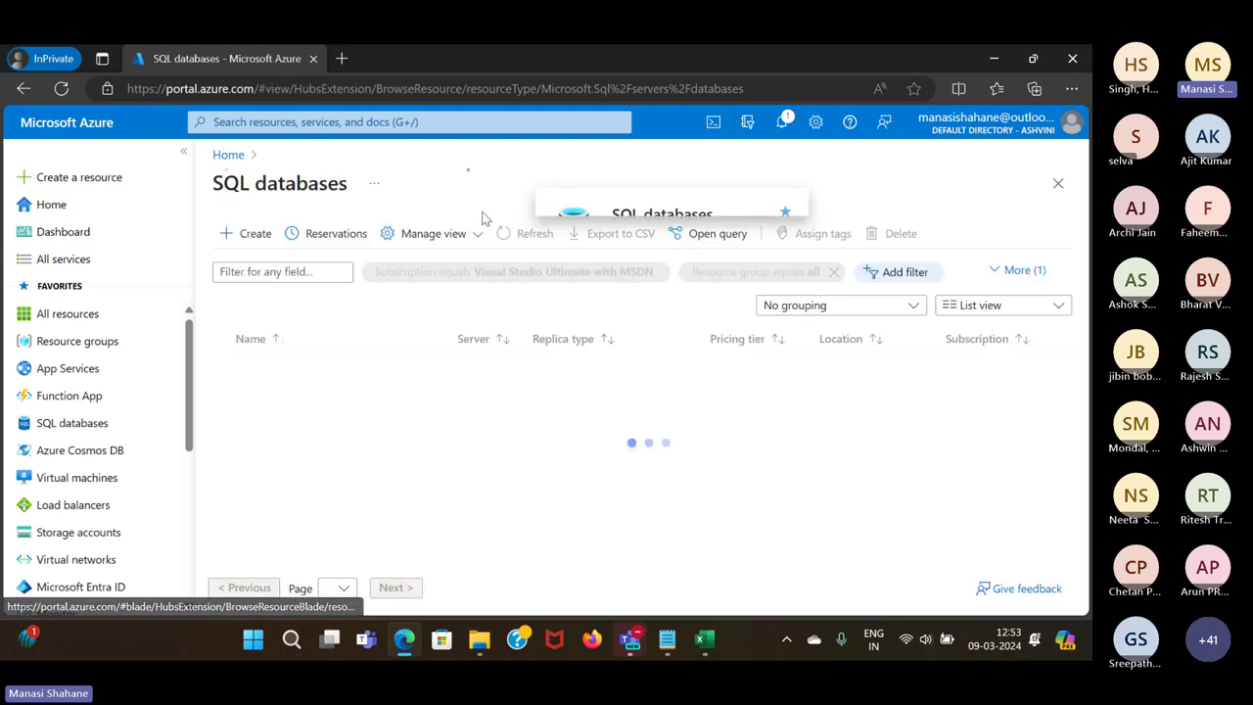
click(252, 233)
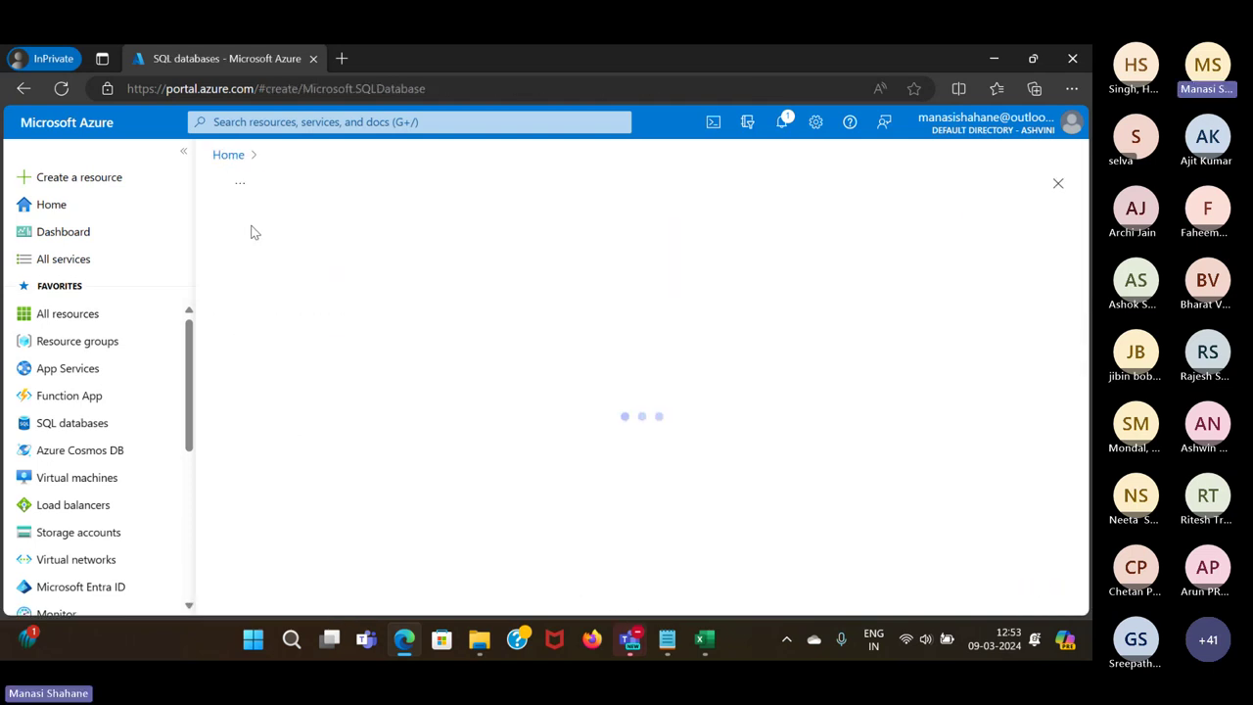
scroll(735, 435, down, 2)
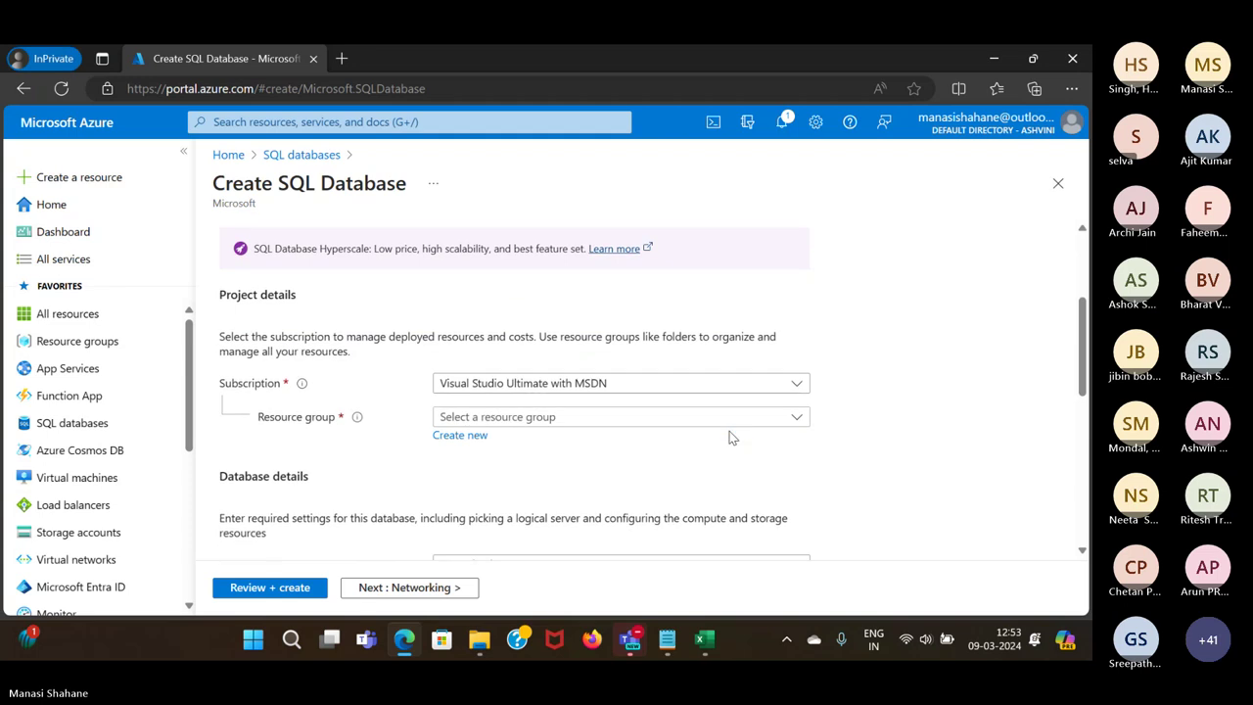
Create the new resource group 'Webinar' and name the database 'WebinarDB'
click(633, 425)
click(911, 427)
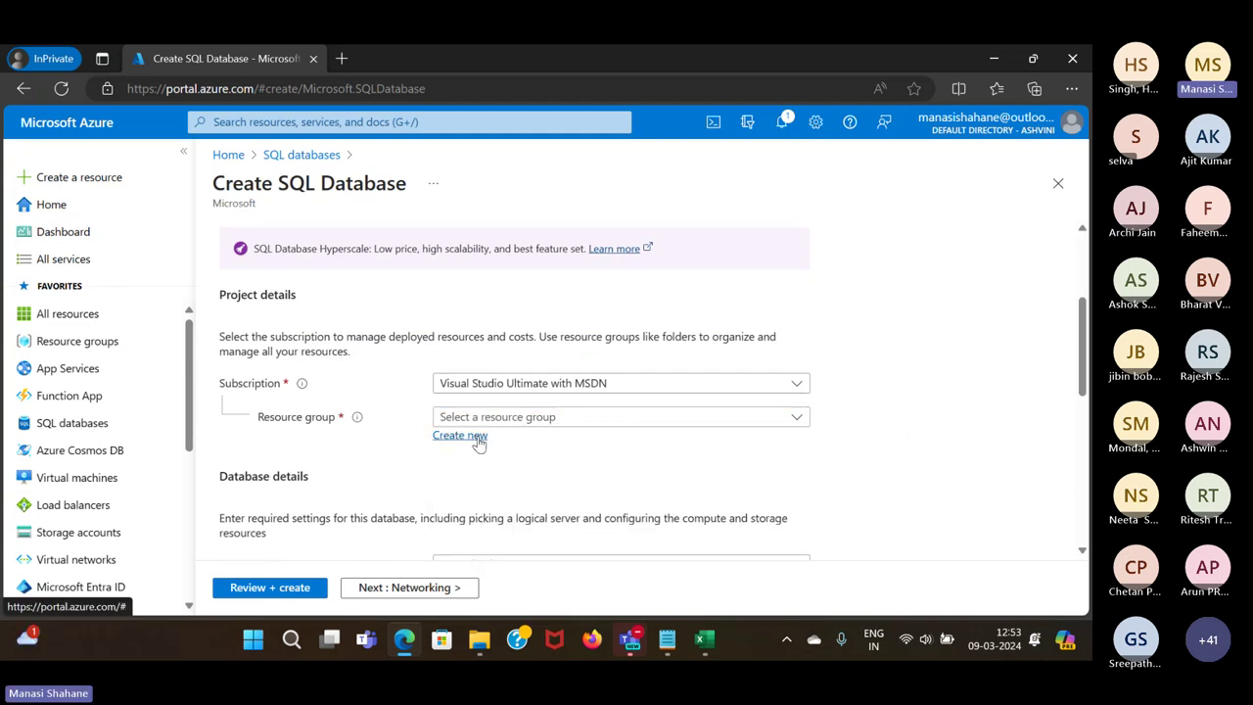
click(479, 441)
text(W)
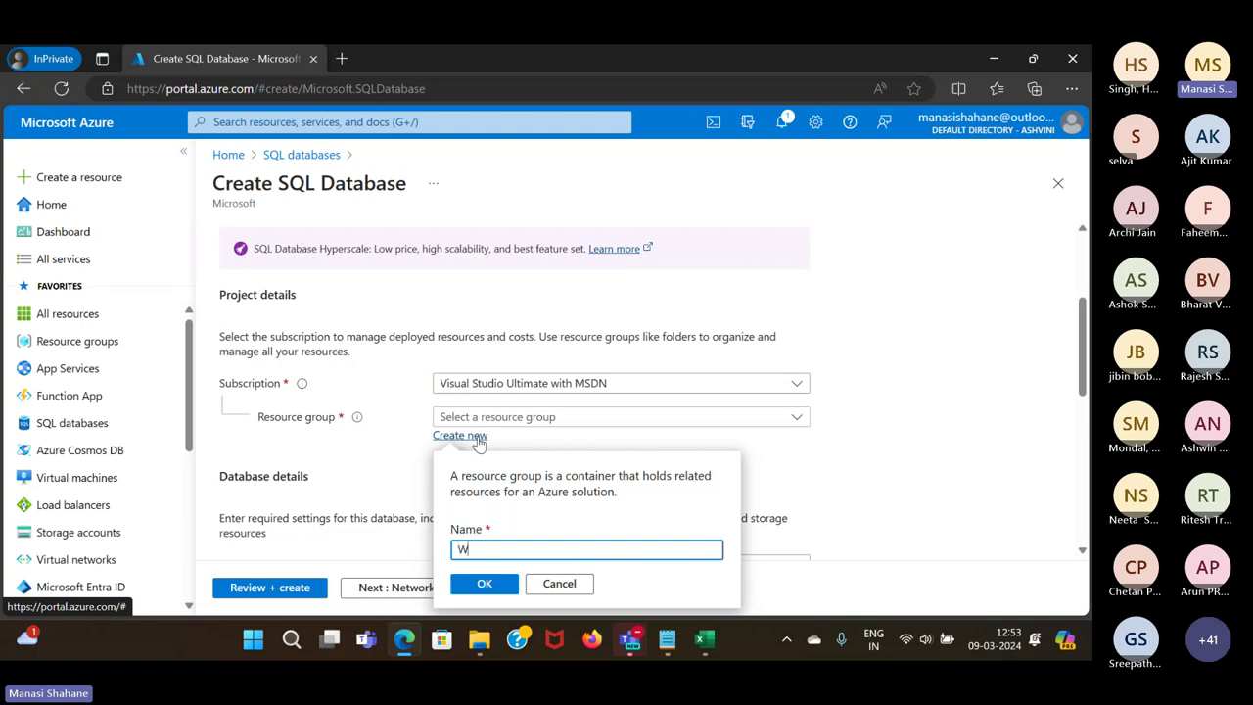
text(ebinar)
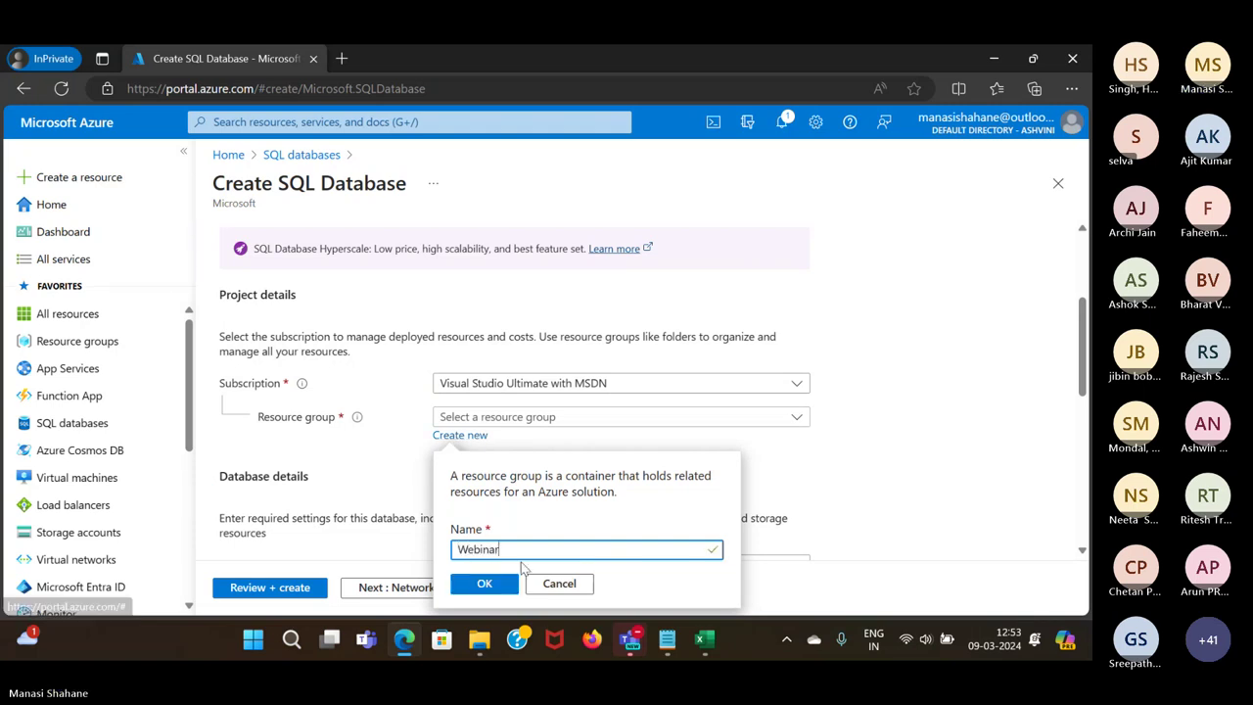
click(496, 592)
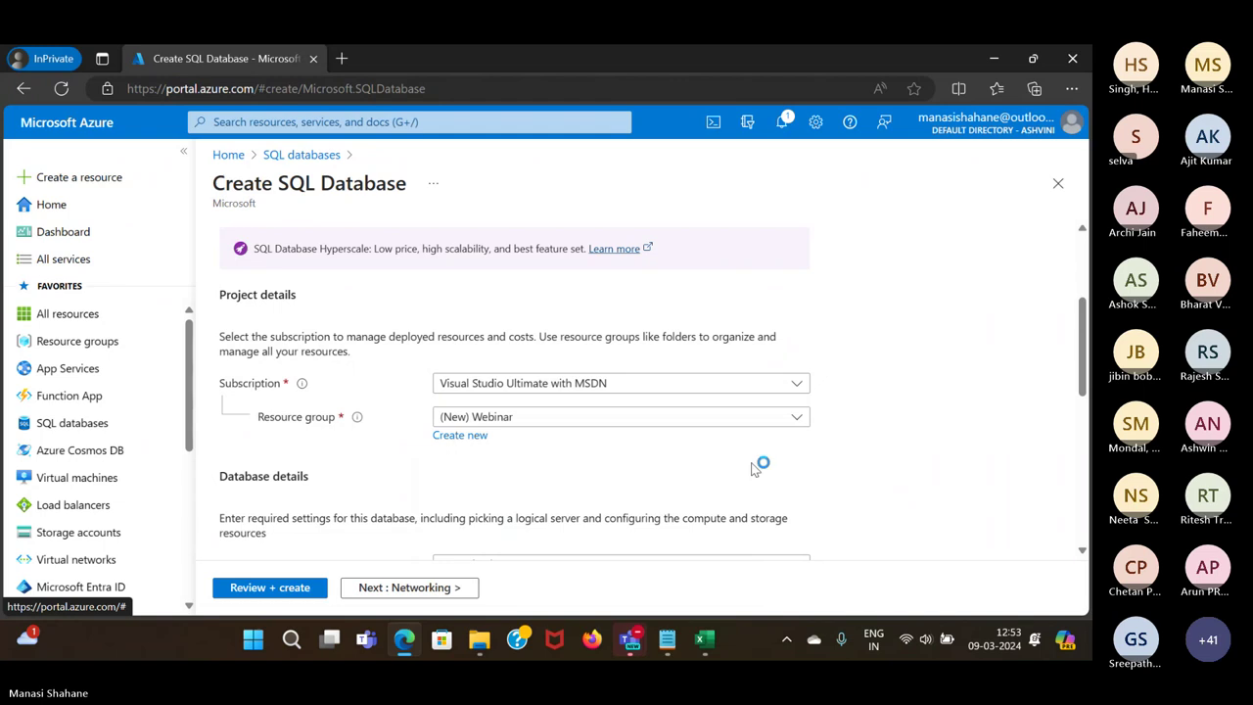
click(567, 303)
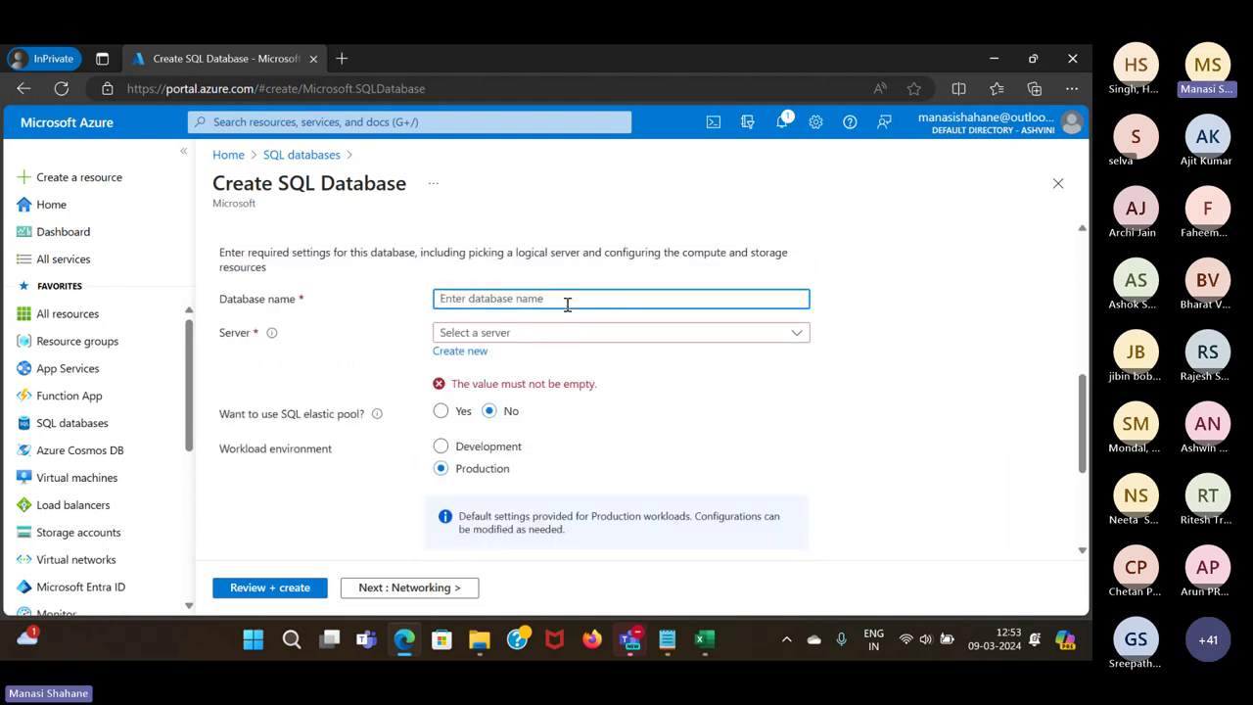
text(WebinarDB)
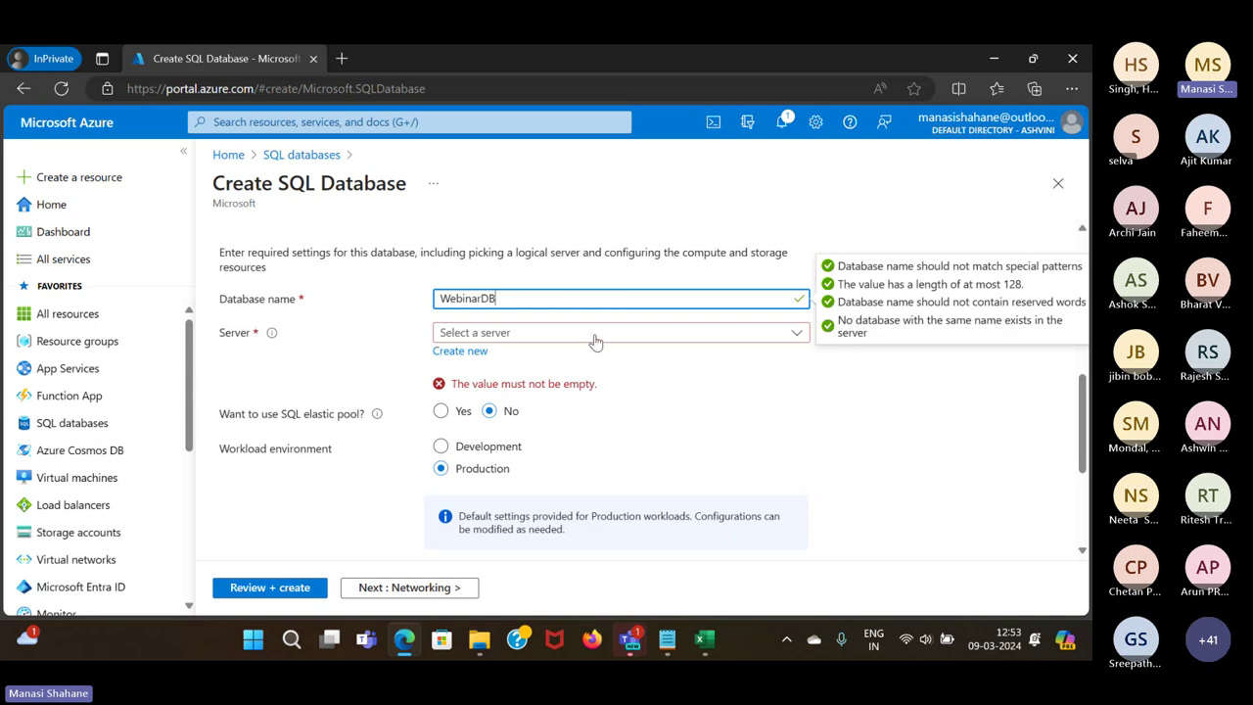
Name the new database server 'webinarserver009'
click(482, 355)
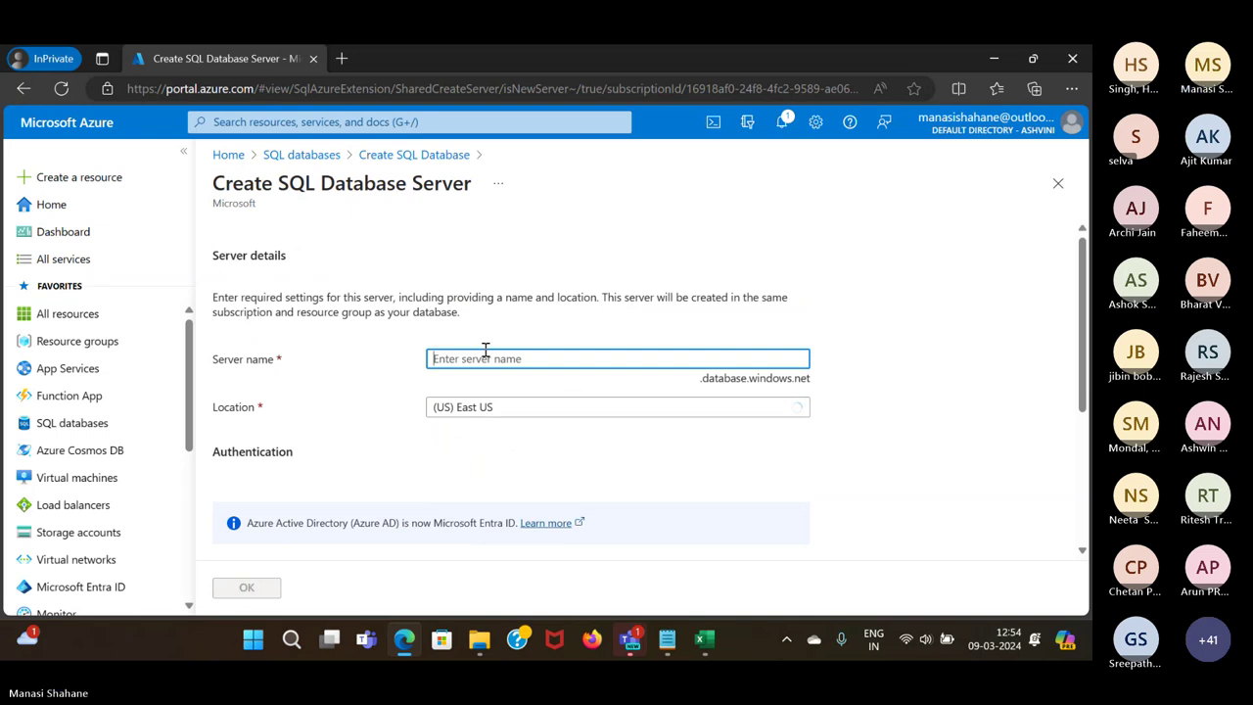
text(WebinarServer)
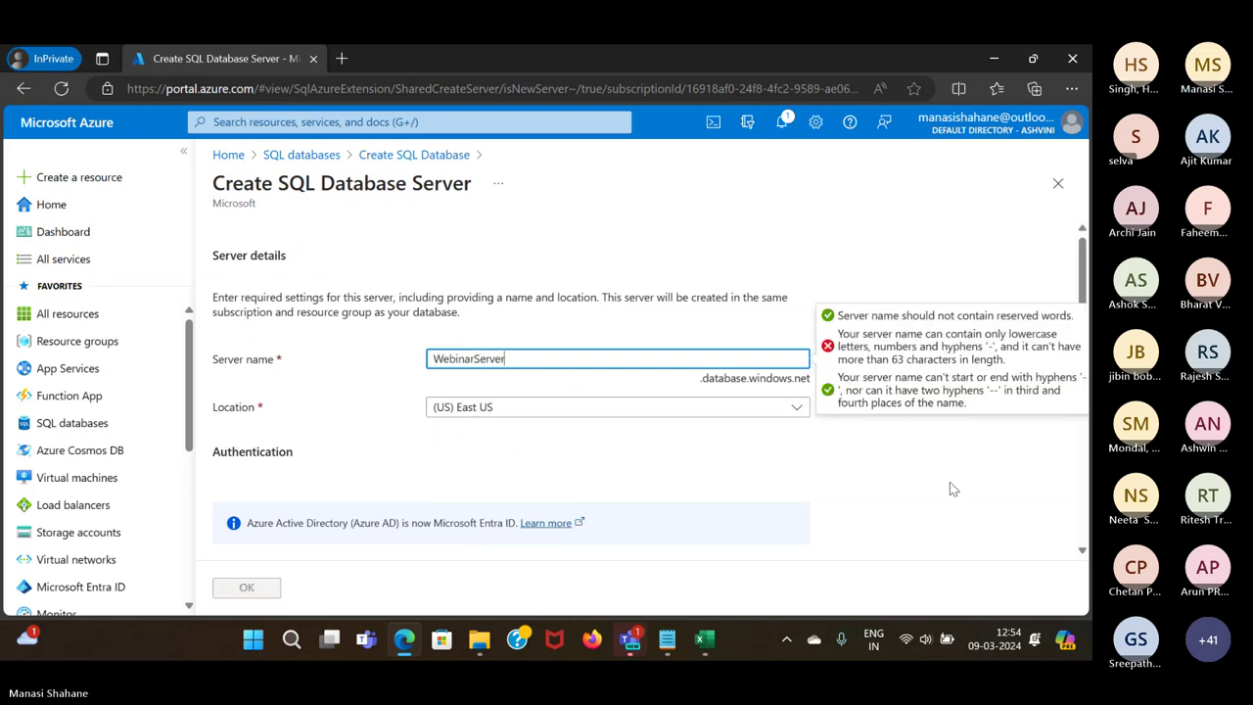
text(09)
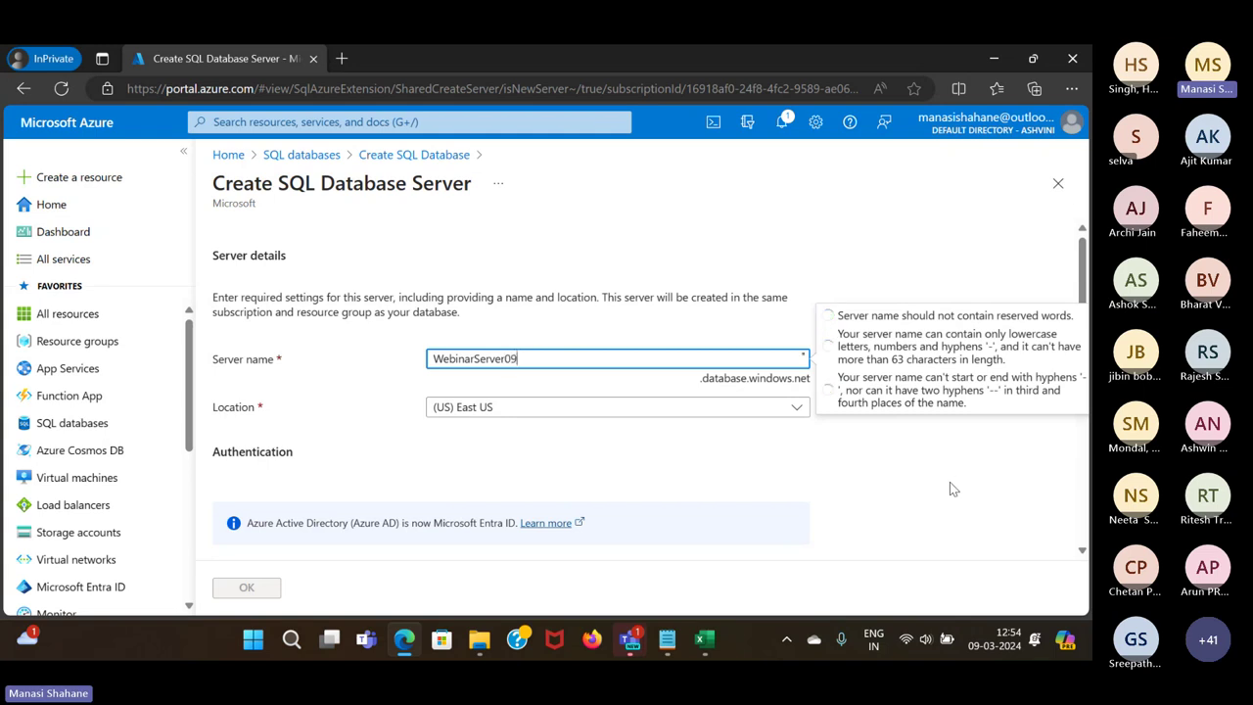
key(BackSpace)
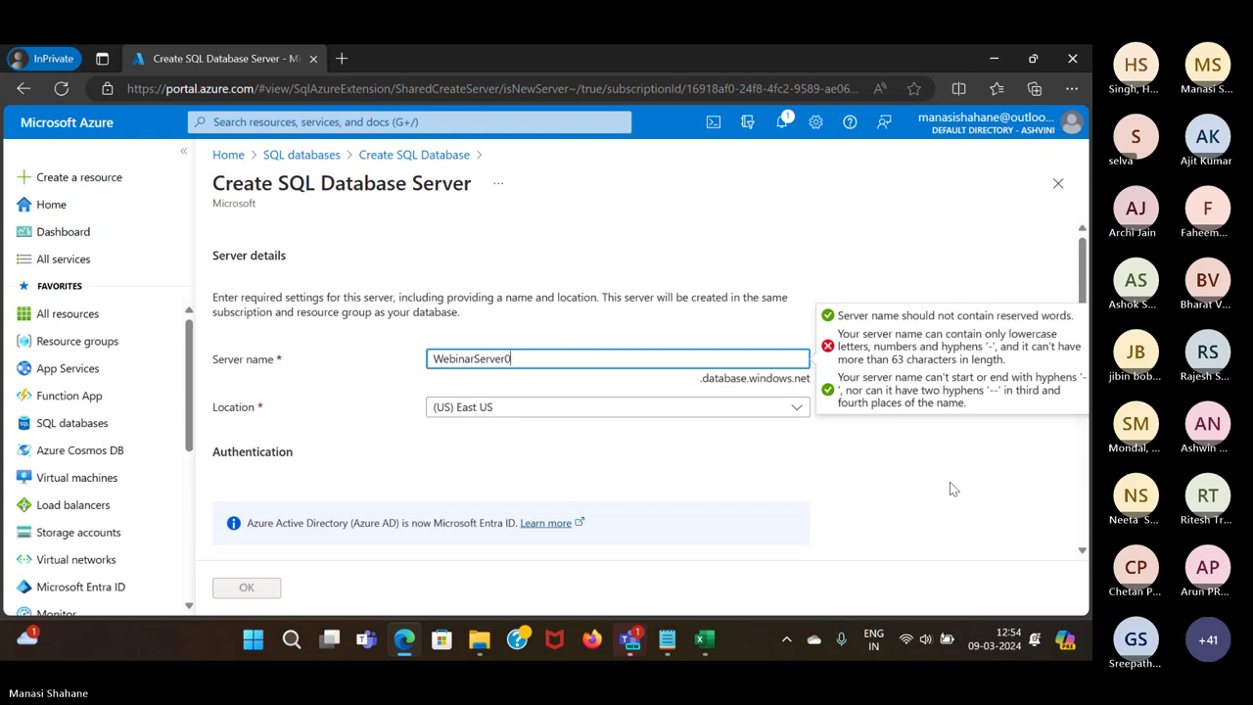
text(09)
key(BackSpace)
key(BackSpace)
key(BackSpace)
key(BackSpace)
key(BackSpace)
key(BackSpace)
key(BackSpace)
key(BackSpace)
key(BackSpace)
key(BackSpace)
key(BackSpace)
key(BackSpace)
key(BackSpace)
key(BackSpace)
key(BackSpace)
key(BackSpace)
text(webinarserver009)
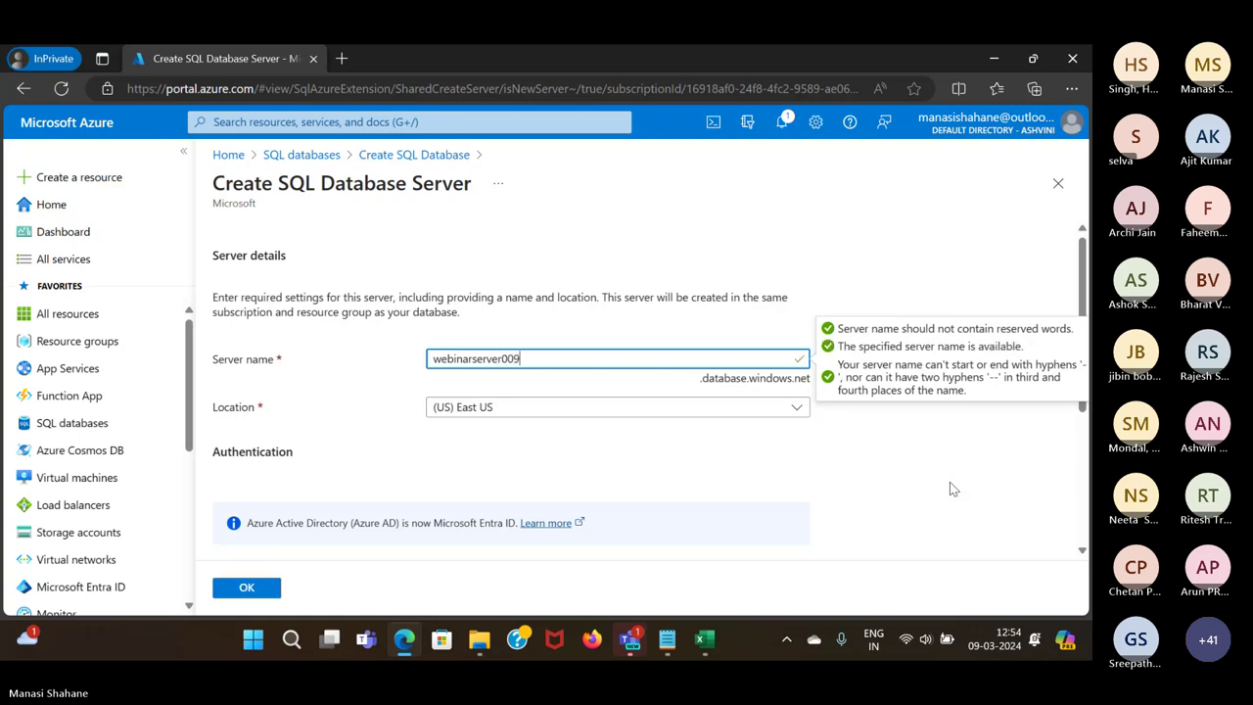
scroll(656, 435, down, 1)
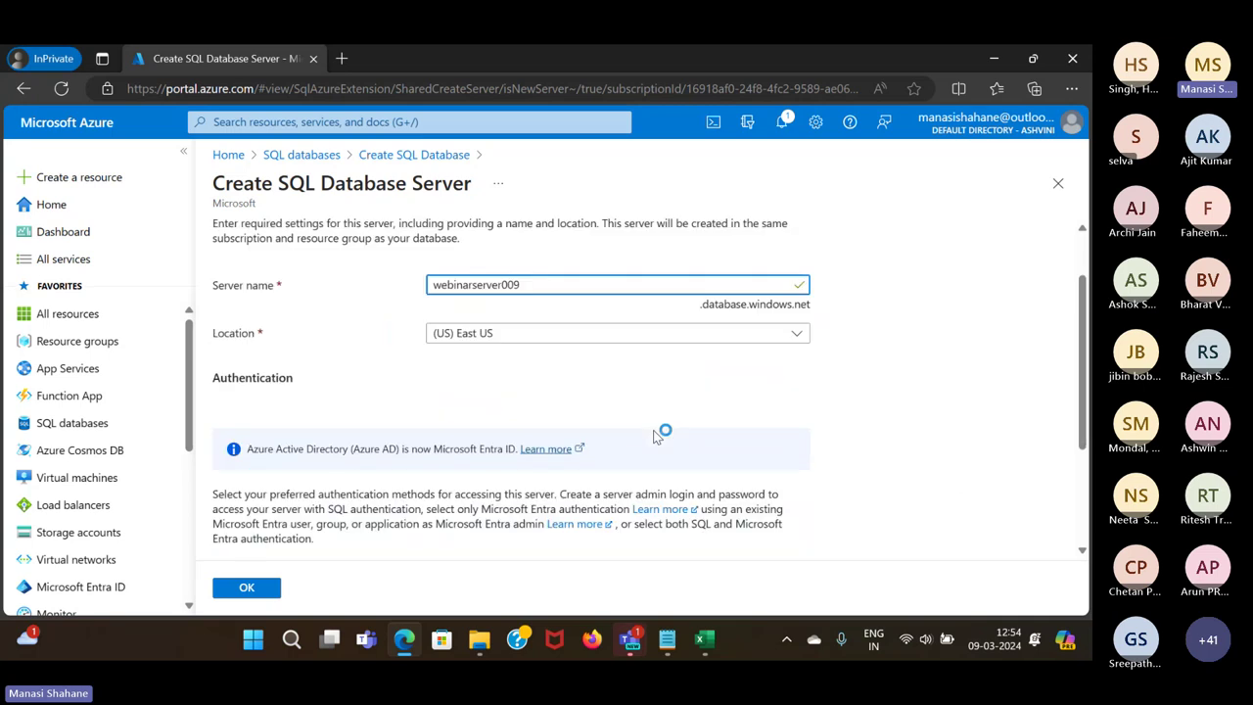
scroll(656, 436, down, 1)
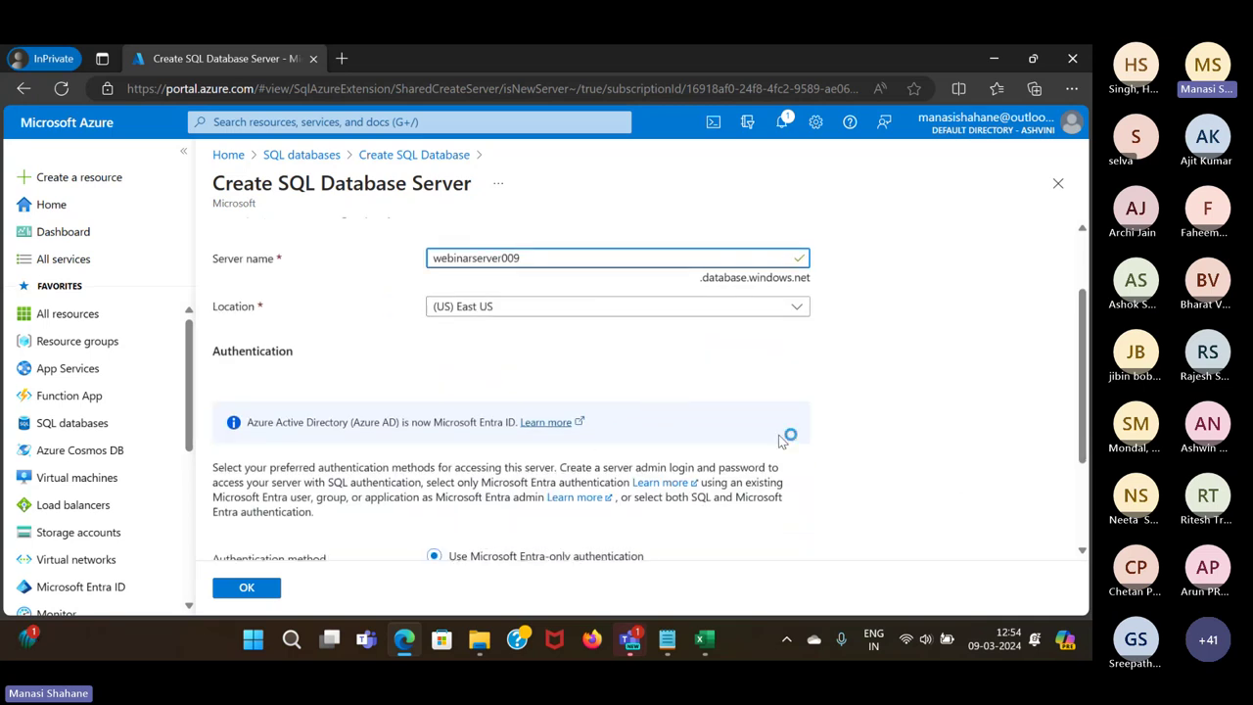
scroll(782, 442, down, 2)
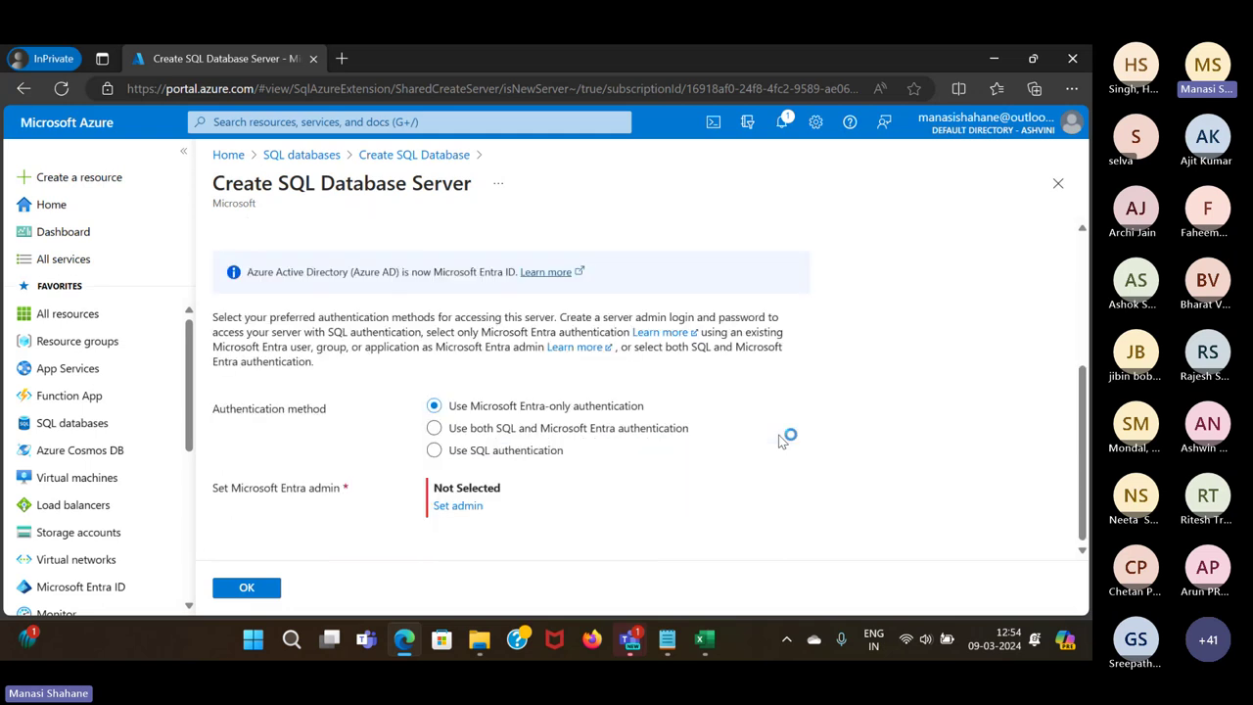
Use SQL authentication, enter the admin login and password twice, and confirm the server
click(433, 449)
scroll(721, 445, down, 1)
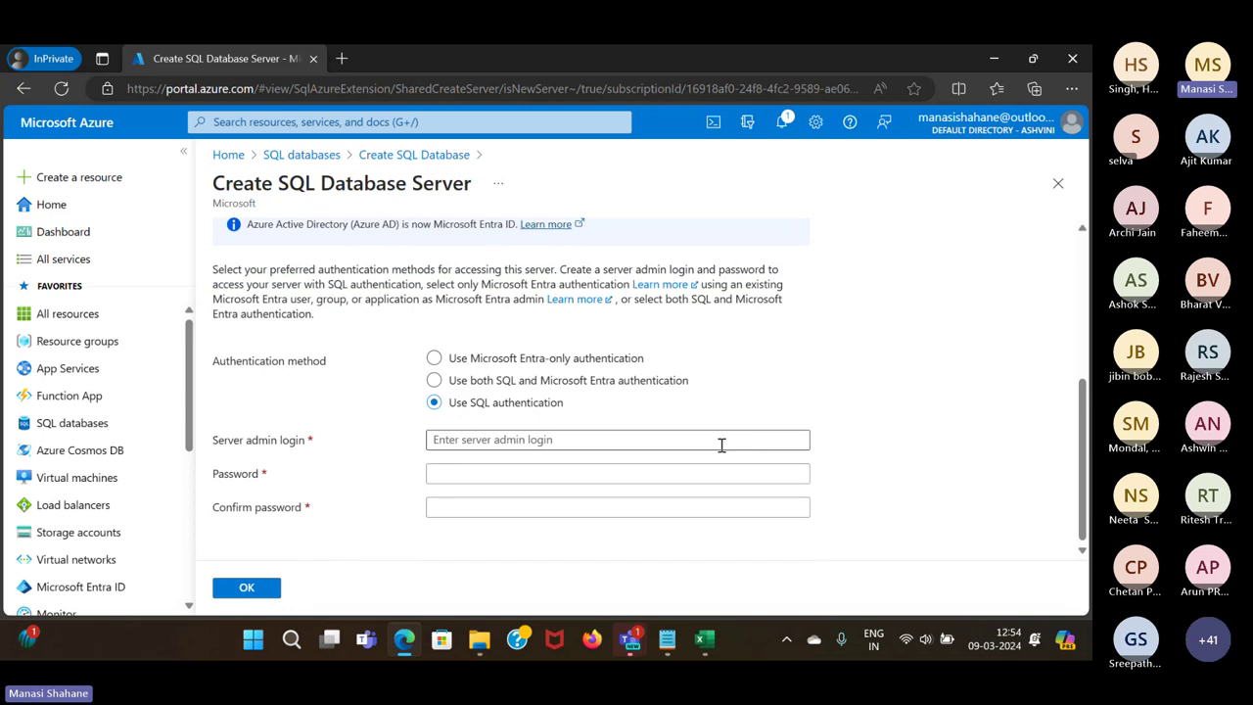
click(650, 440)
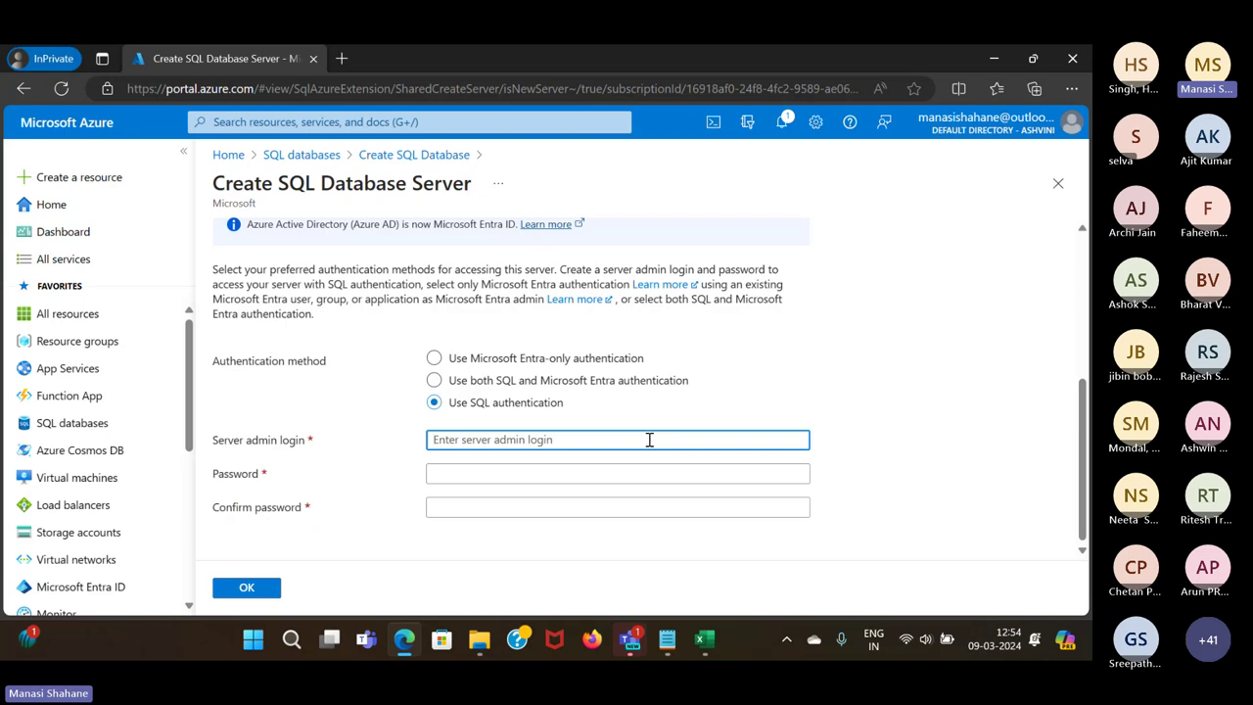
text(sqlus)
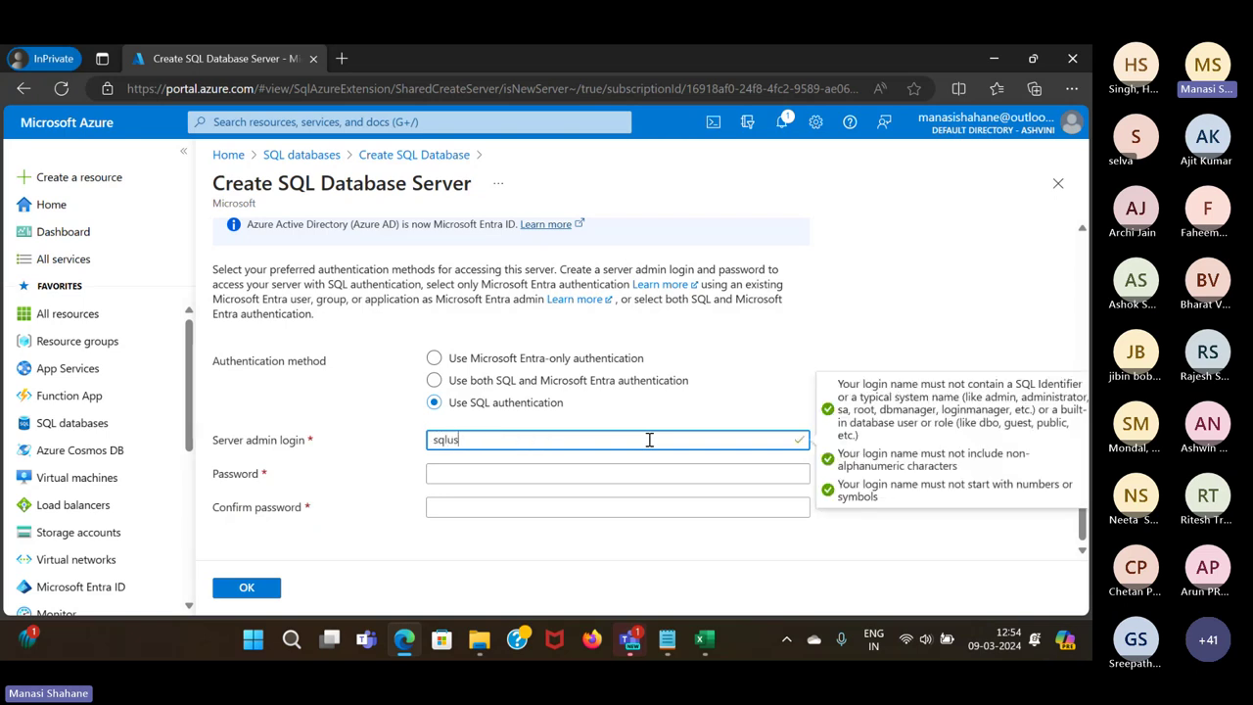
text(er)
click(542, 472)
text(Password@123)
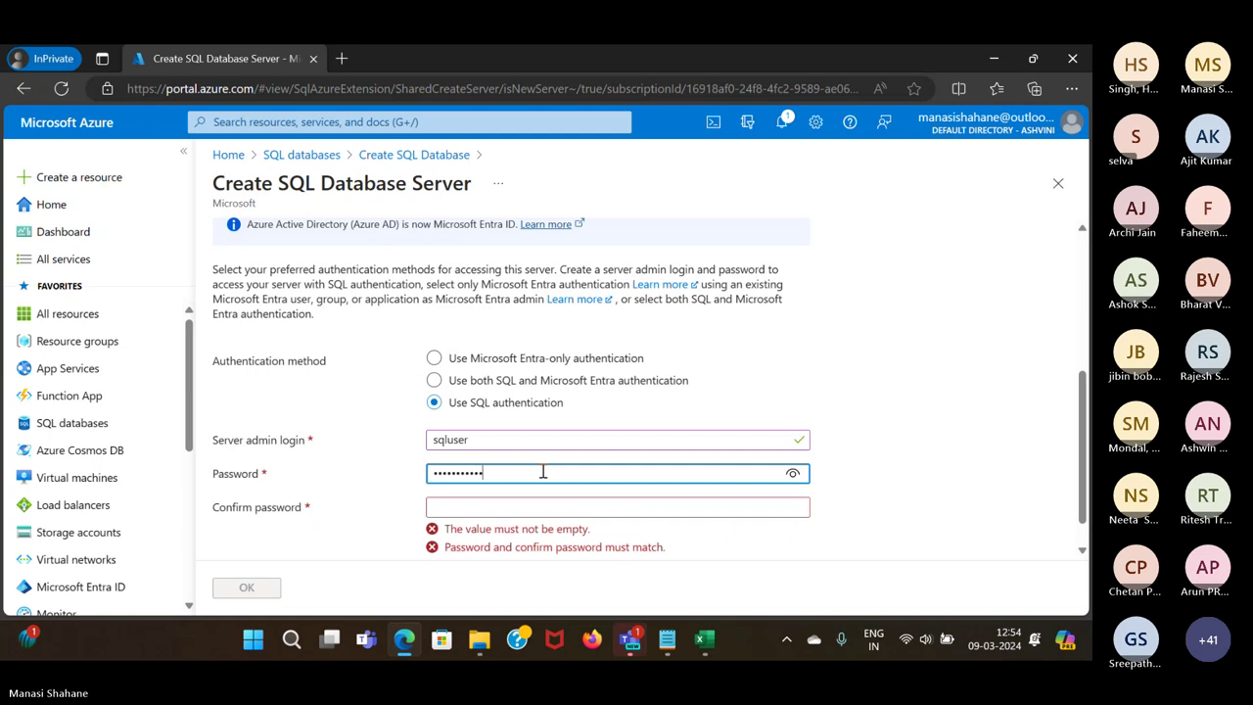
click(536, 506)
text(Passwor)
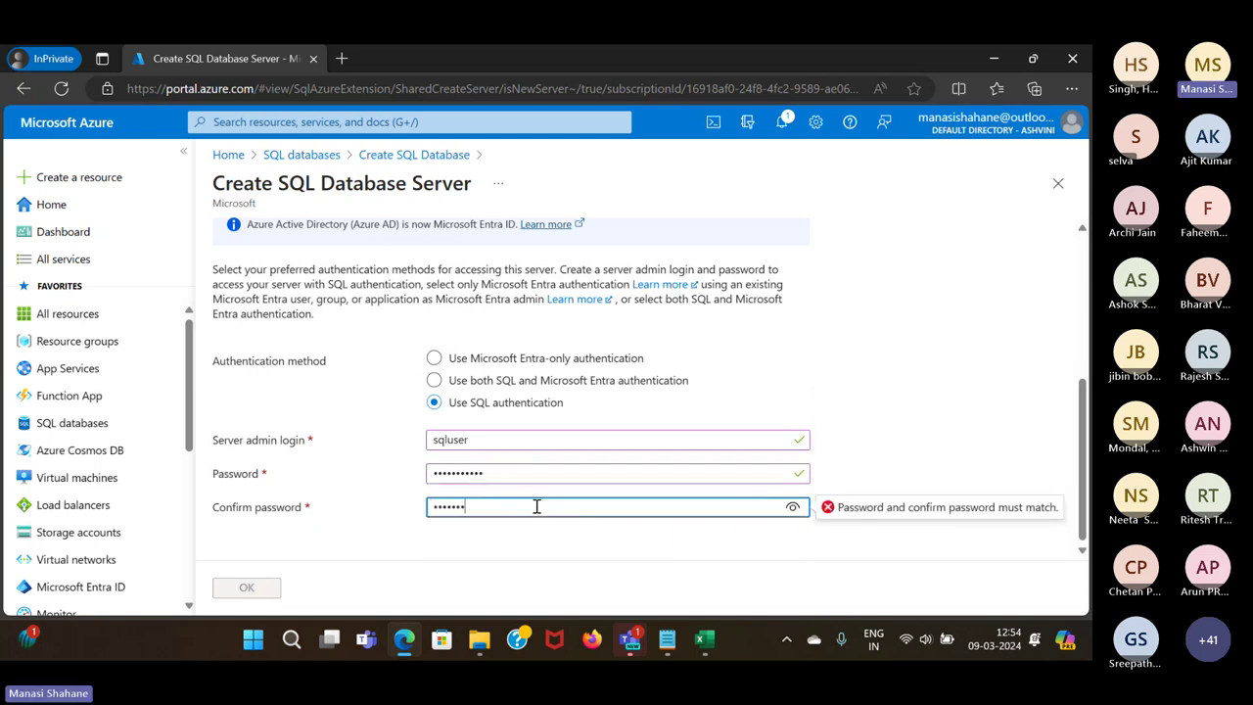
text(d@123)
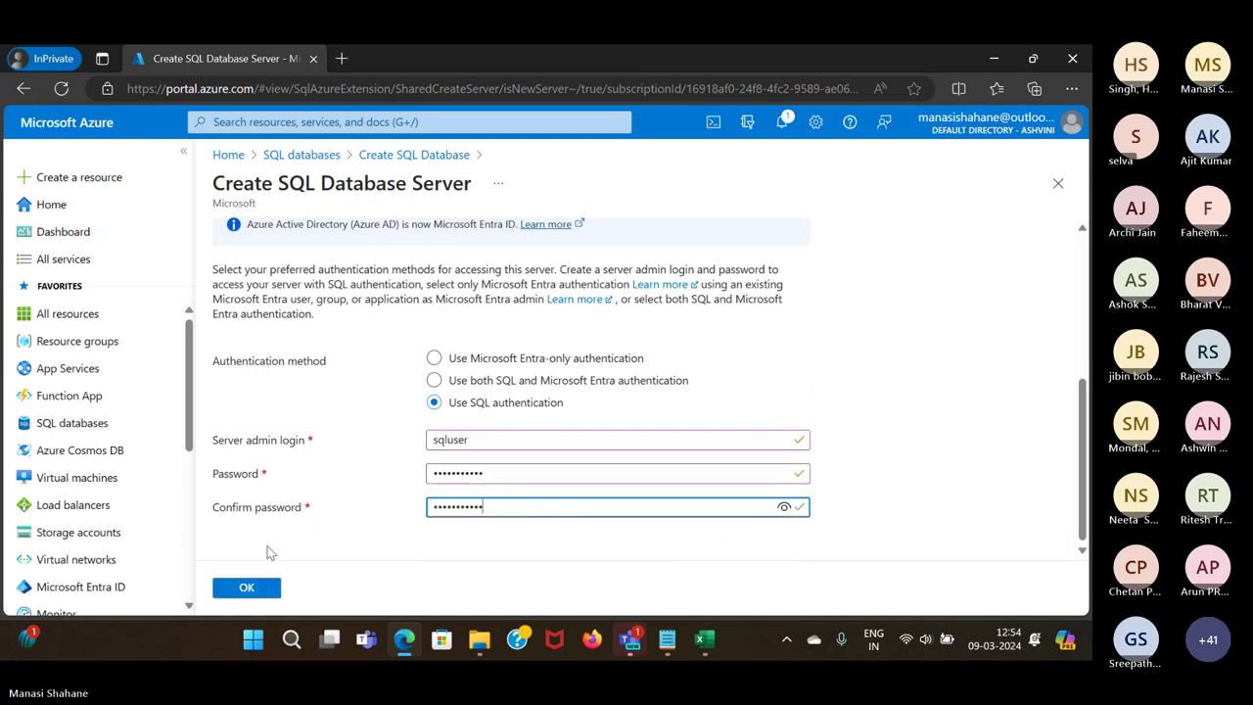
click(253, 591)
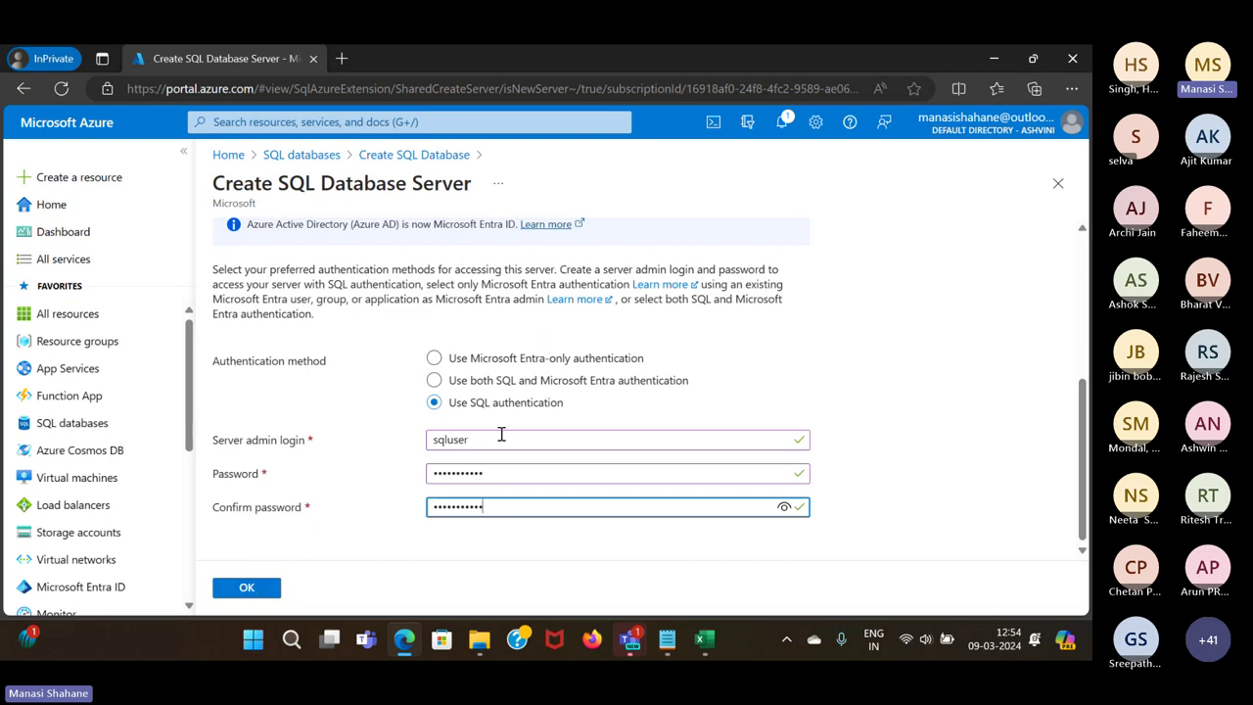
click(258, 592)
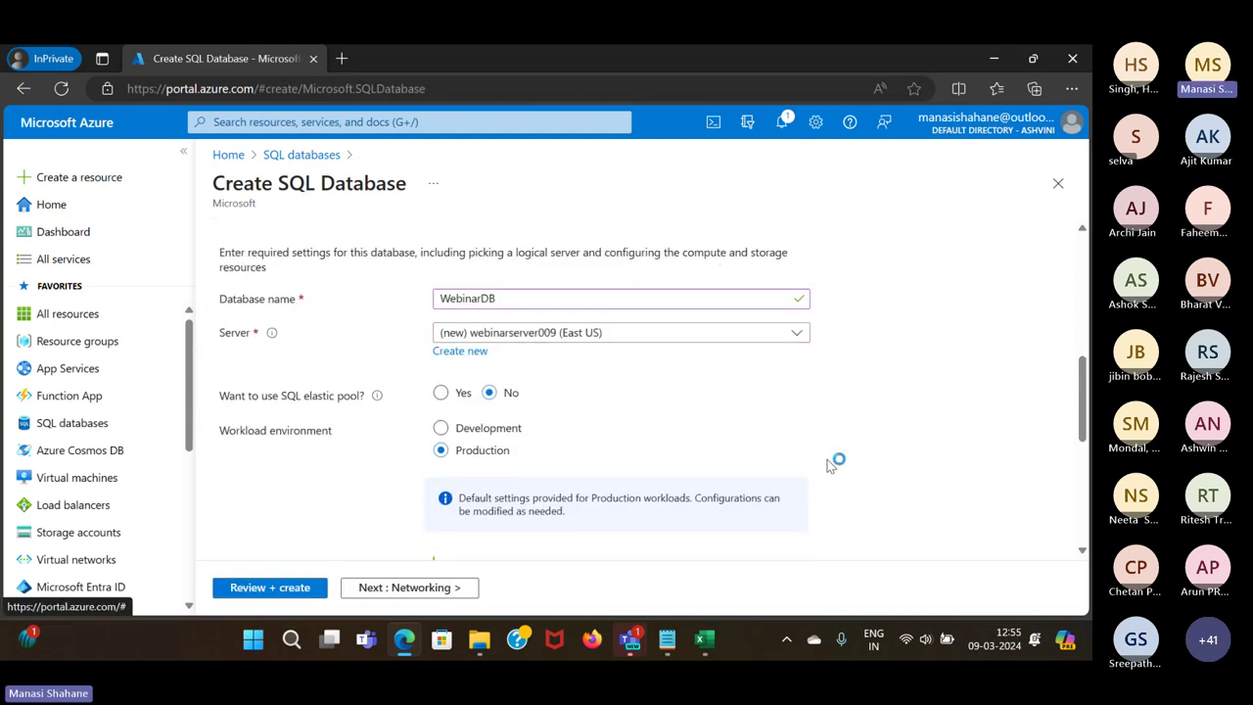
Choose locally-redundant backup storage and the Development workload environment
scroll(827, 466, down, 10)
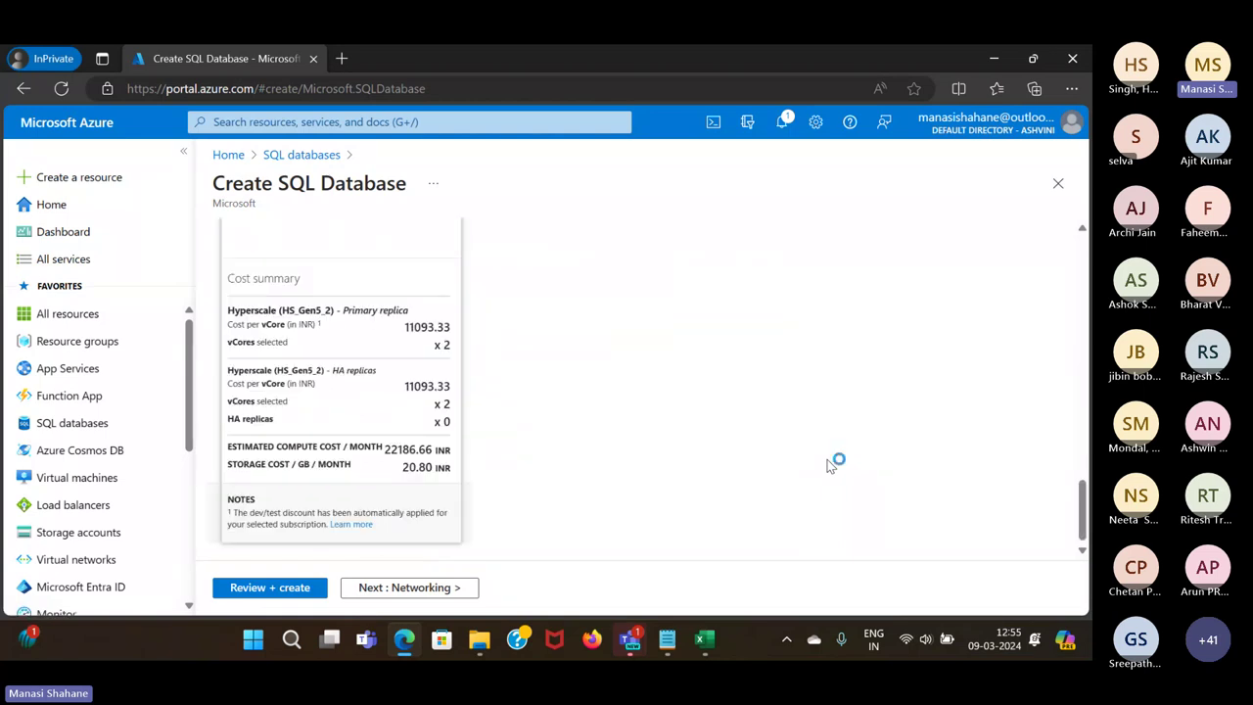
scroll(827, 466, up, 3)
scroll(827, 466, up, 3)
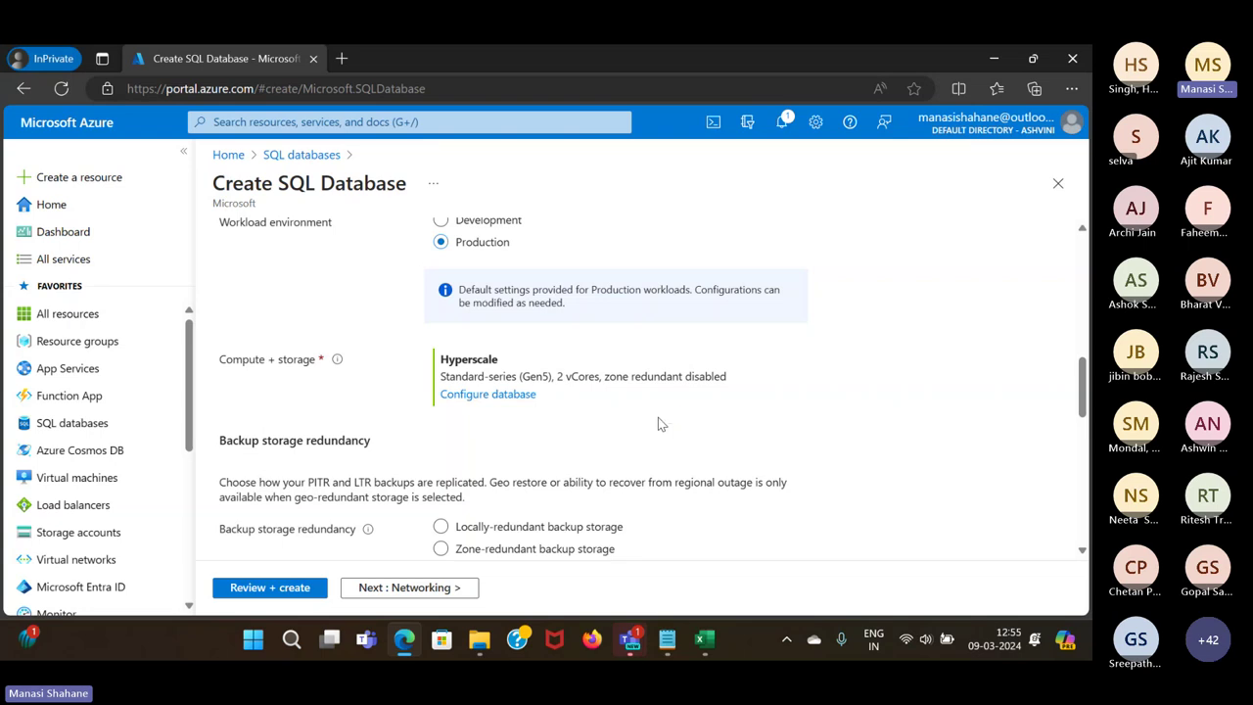
scroll(658, 417, down, 1)
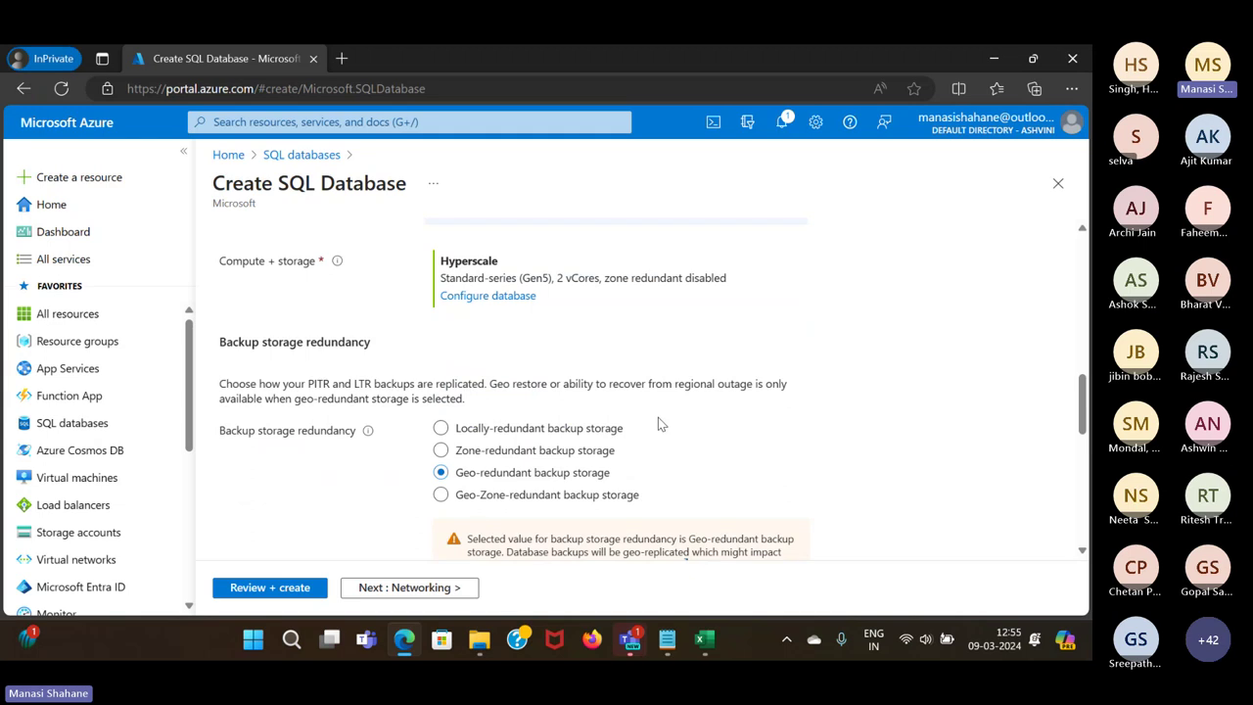
click(455, 428)
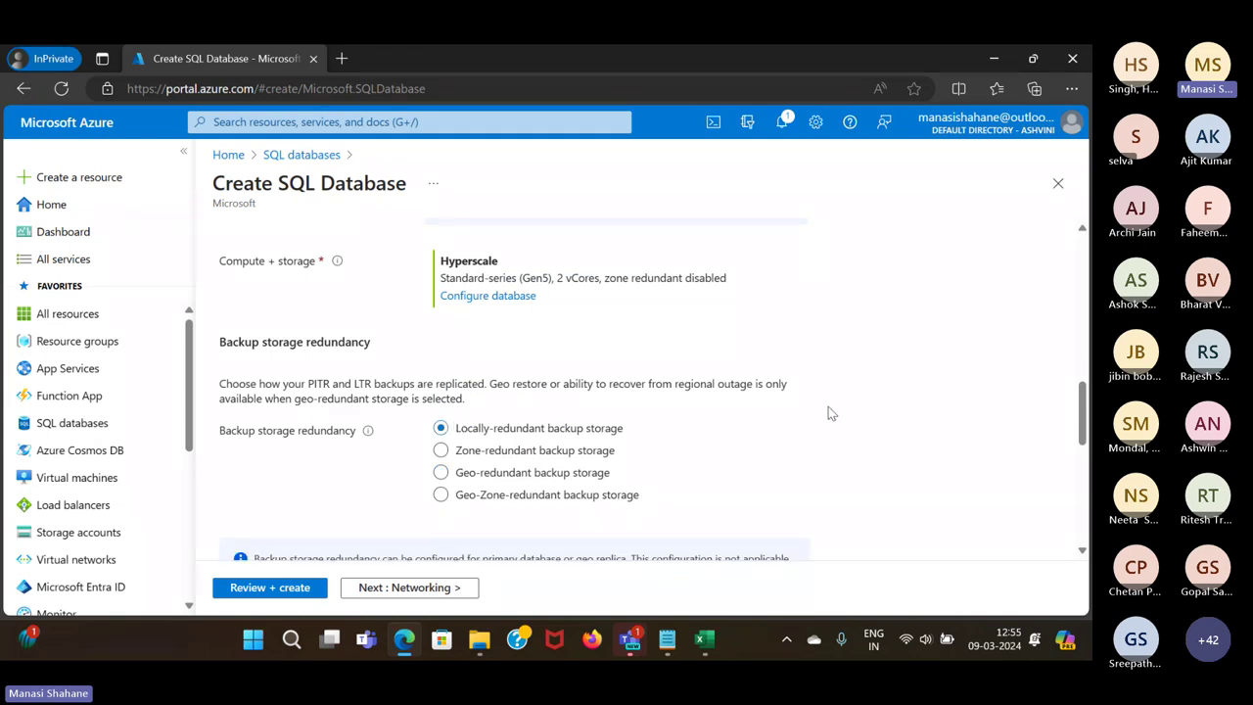
scroll(829, 406, down, 1)
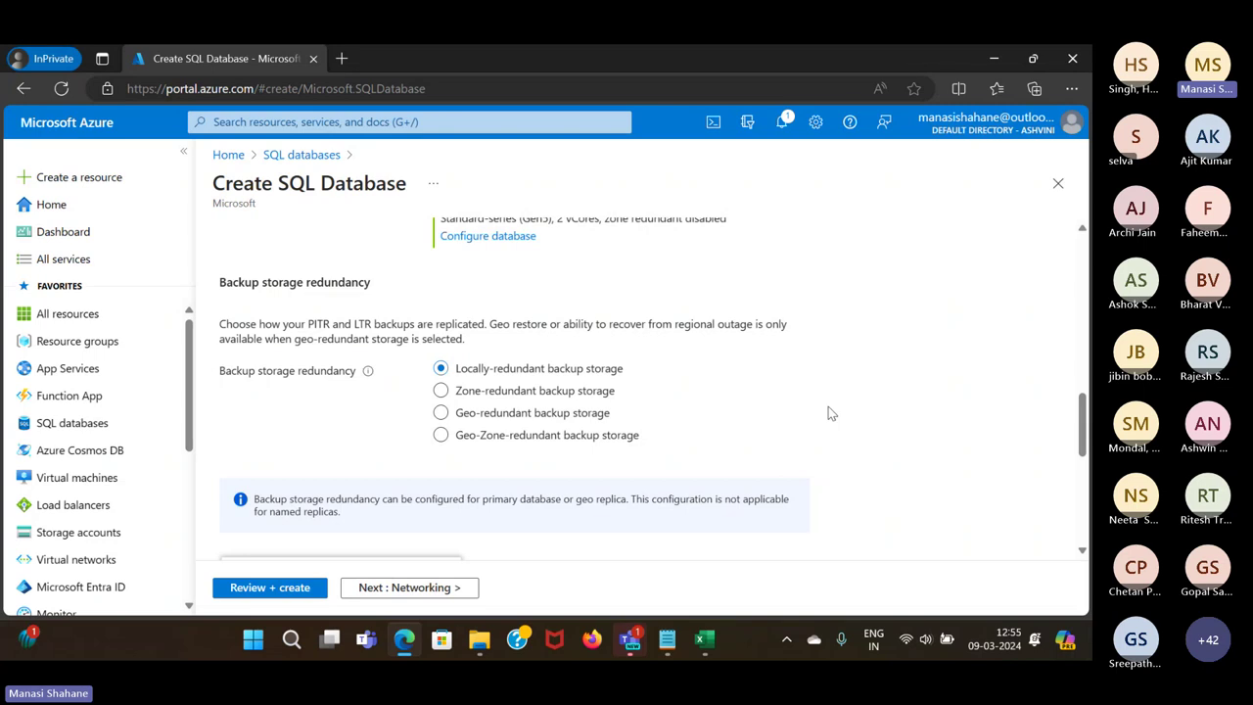
scroll(829, 412, up, 2)
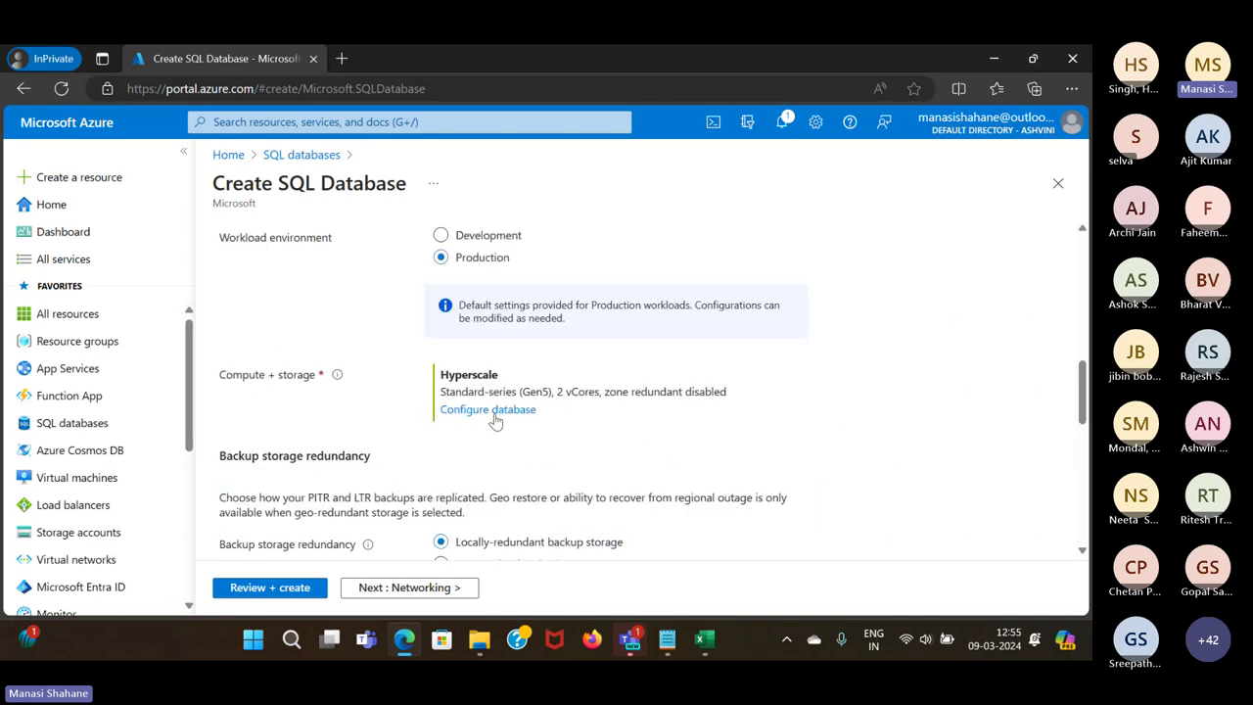
click(460, 233)
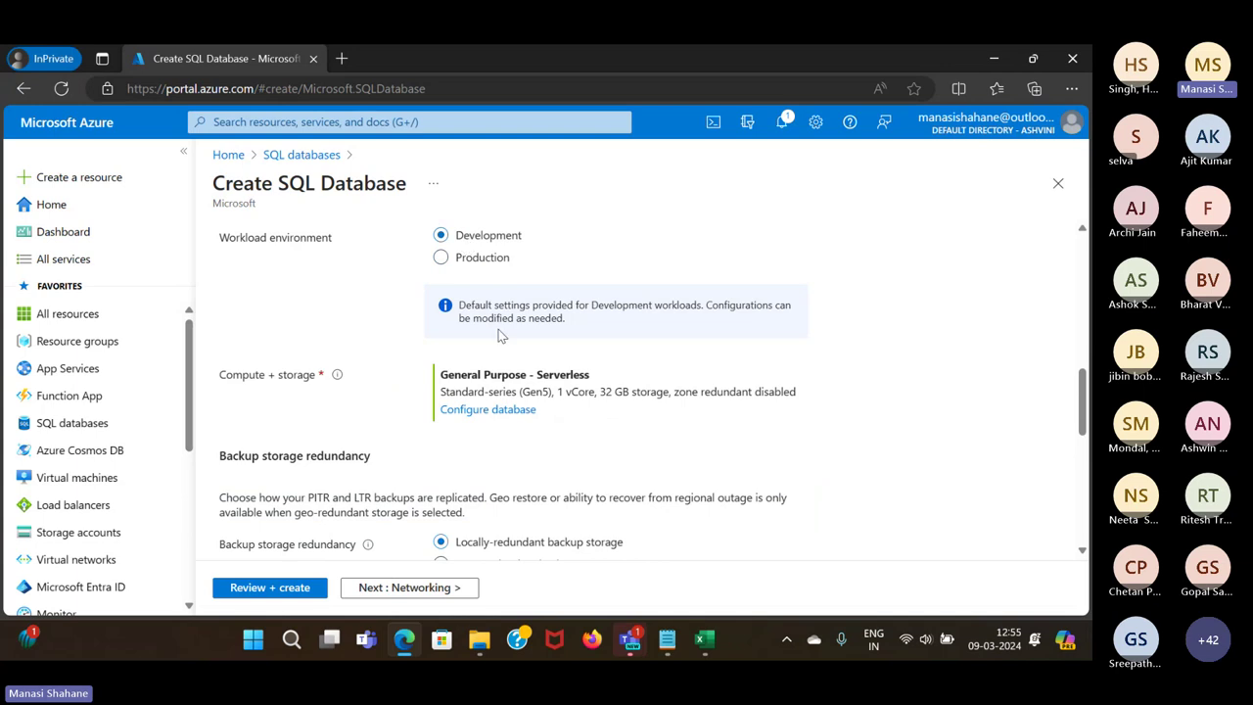
Set compute and storage to the Basic service tier (2 GB) and apply it
click(508, 415)
click(508, 415)
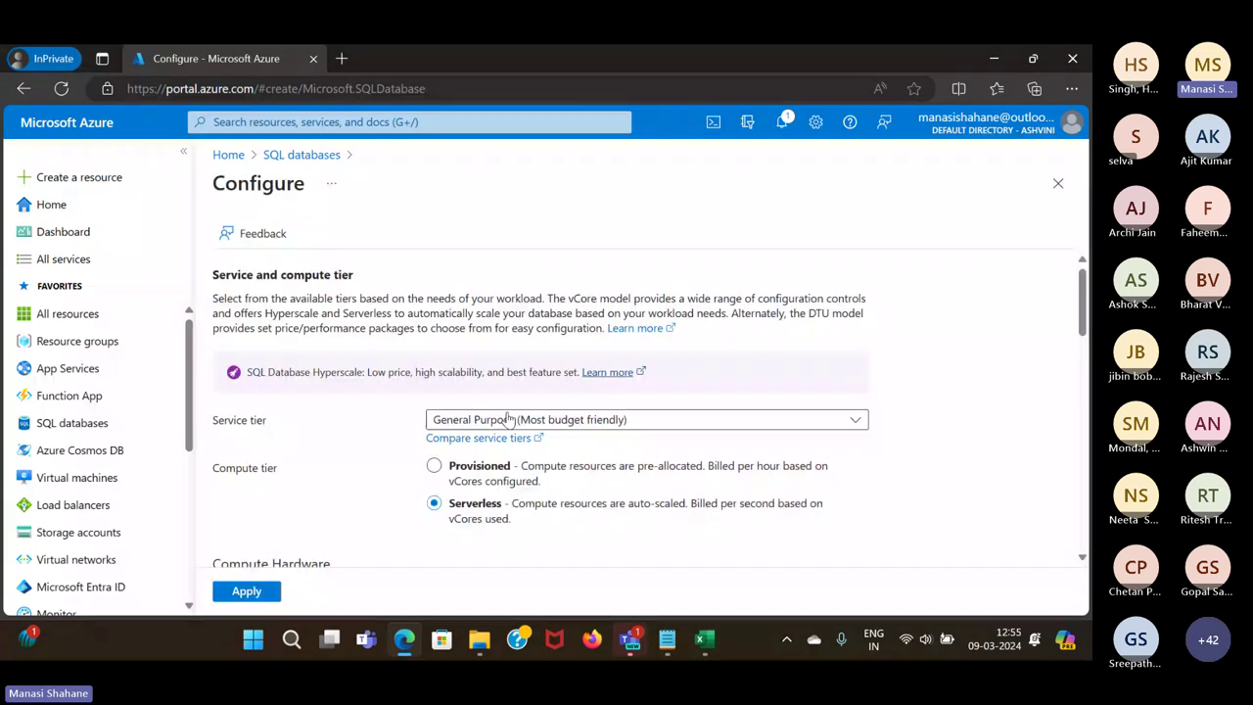
click(618, 419)
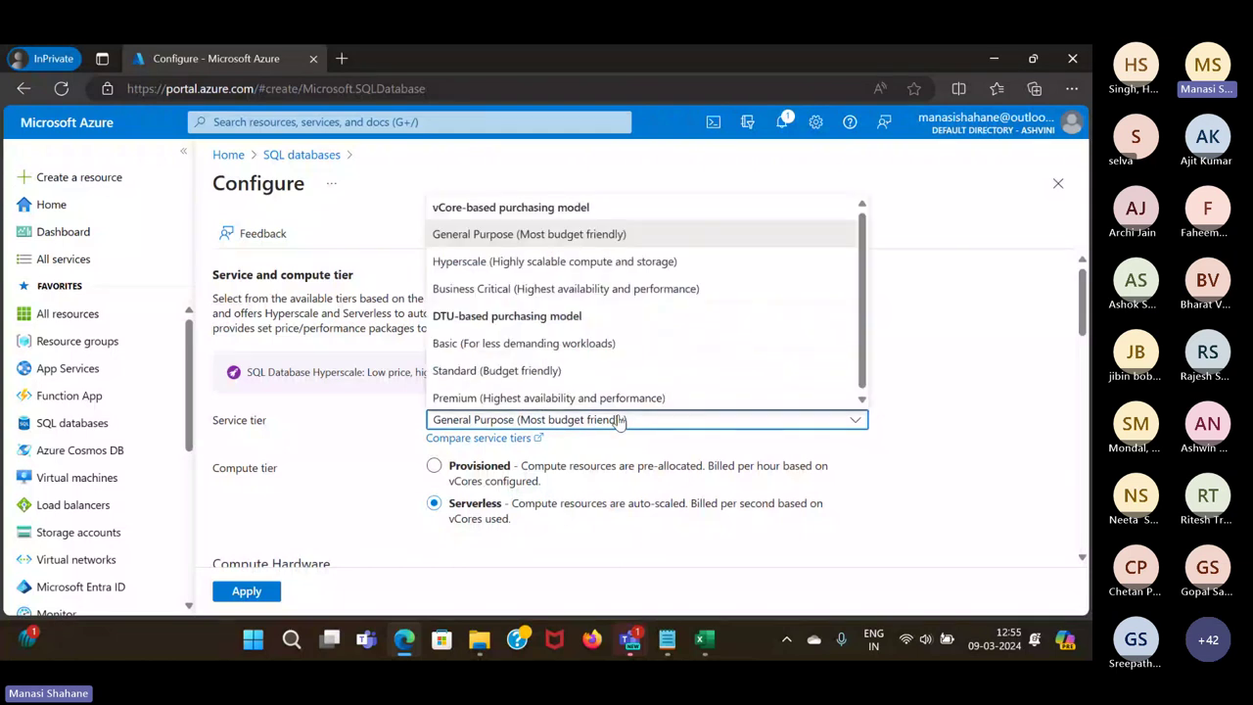
click(568, 343)
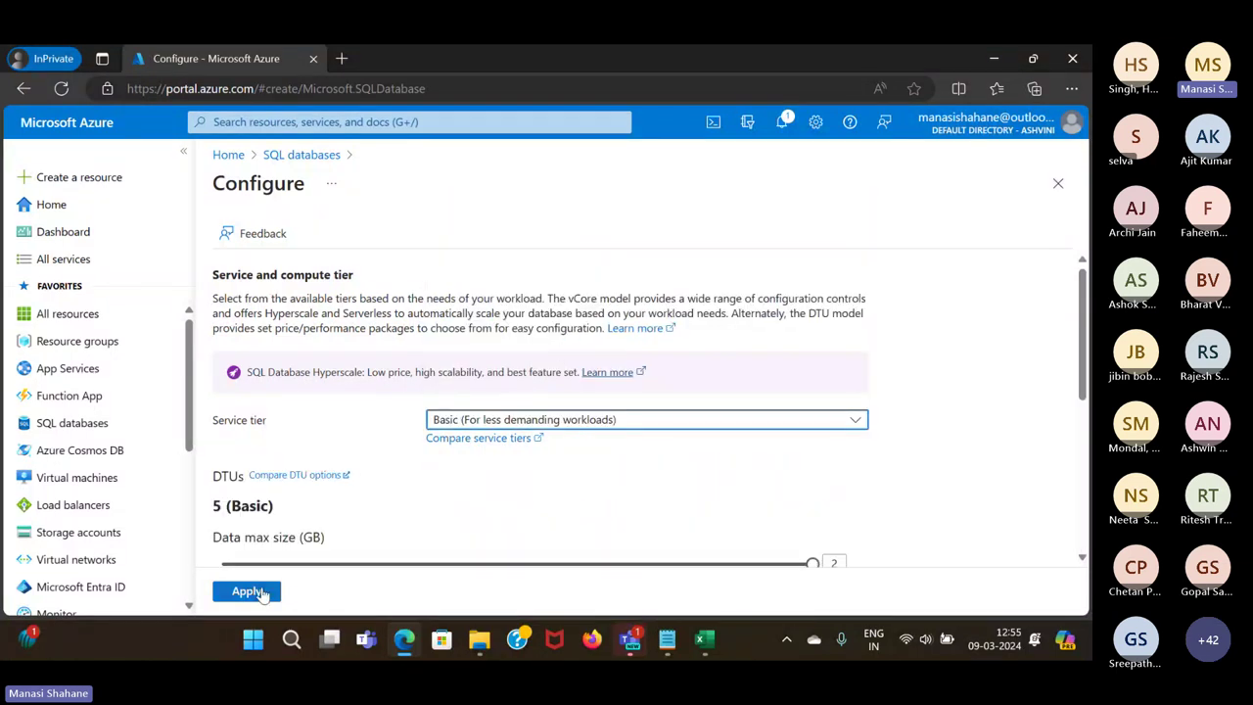
click(259, 592)
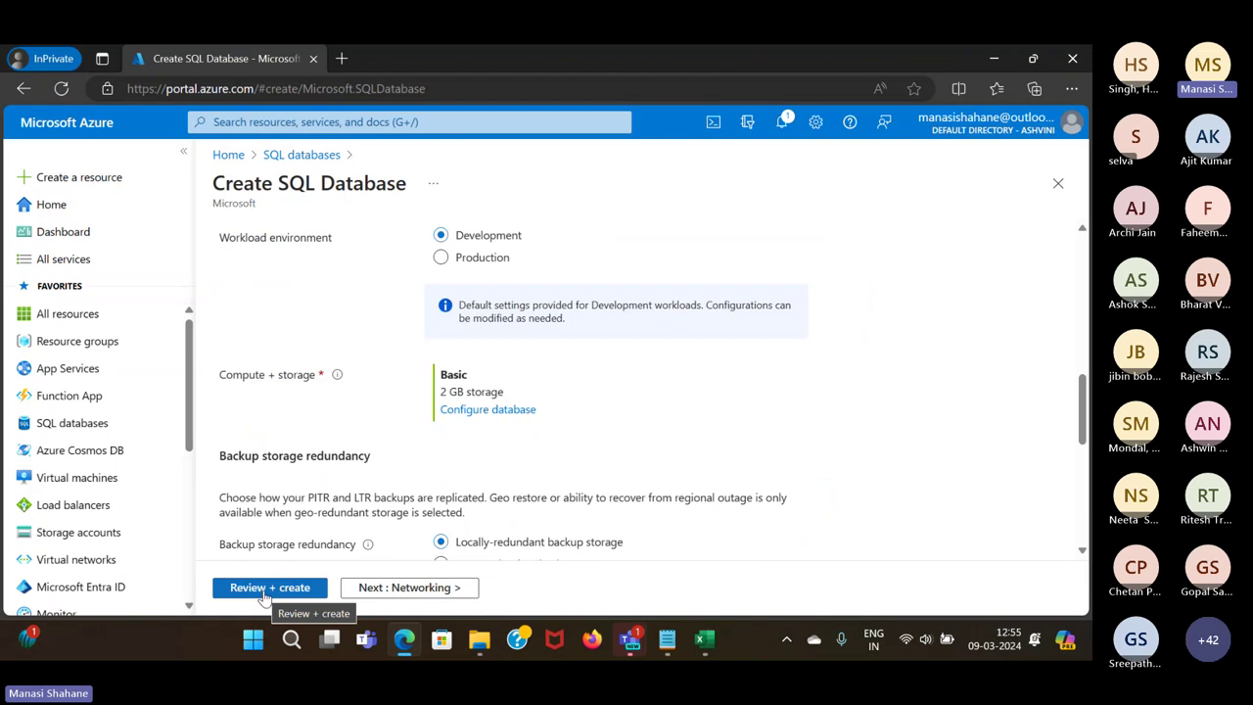
Set the connectivity method to Public endpoint
scroll(572, 521, down, 2)
scroll(568, 526, up, 3)
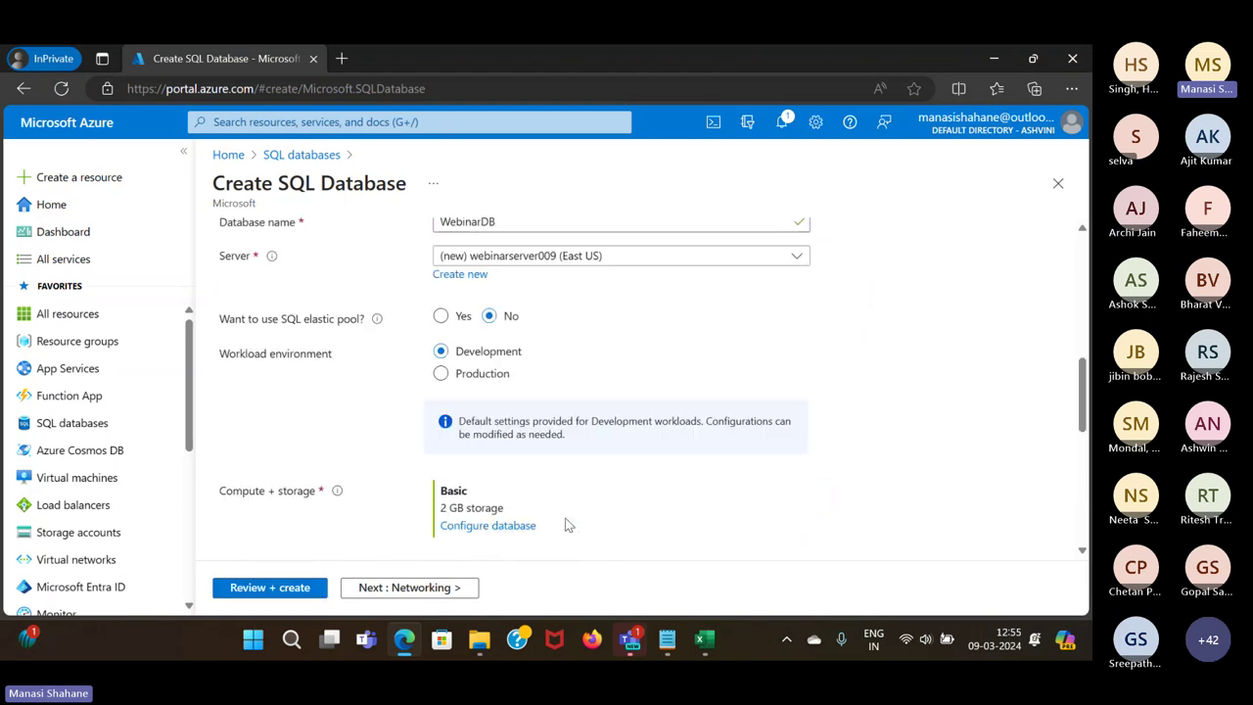
scroll(565, 526, up, 4)
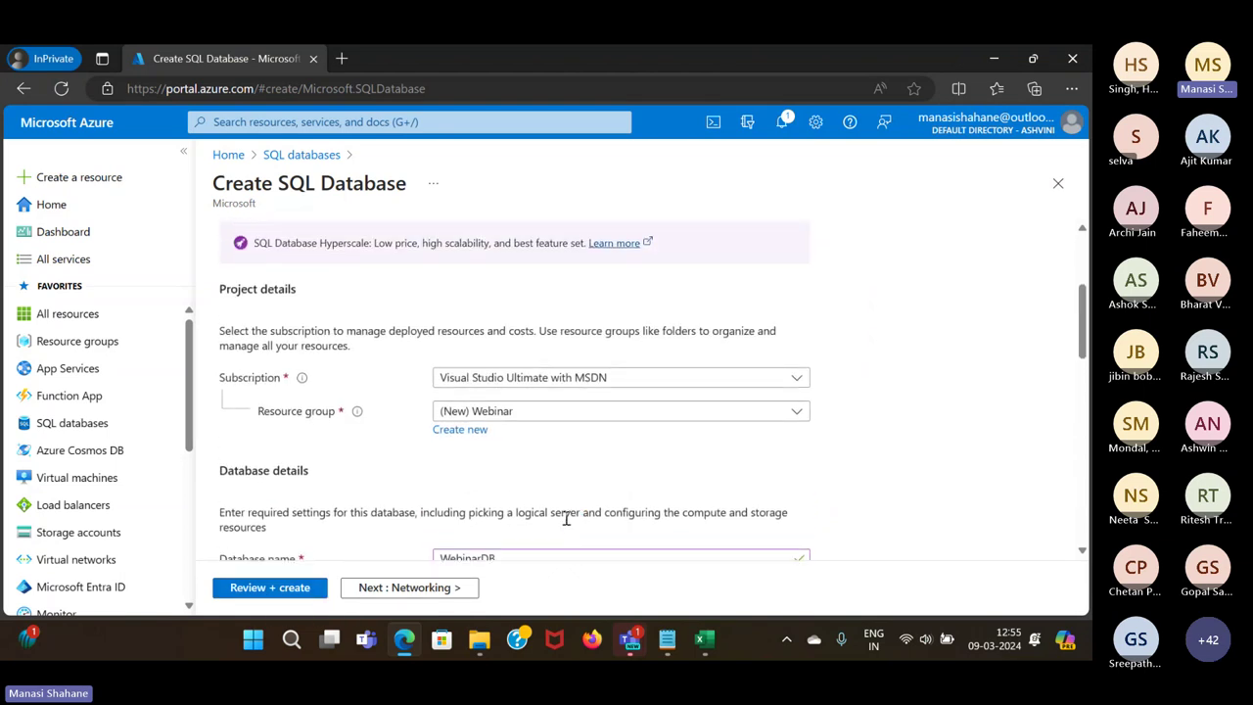
scroll(566, 519, up, 3)
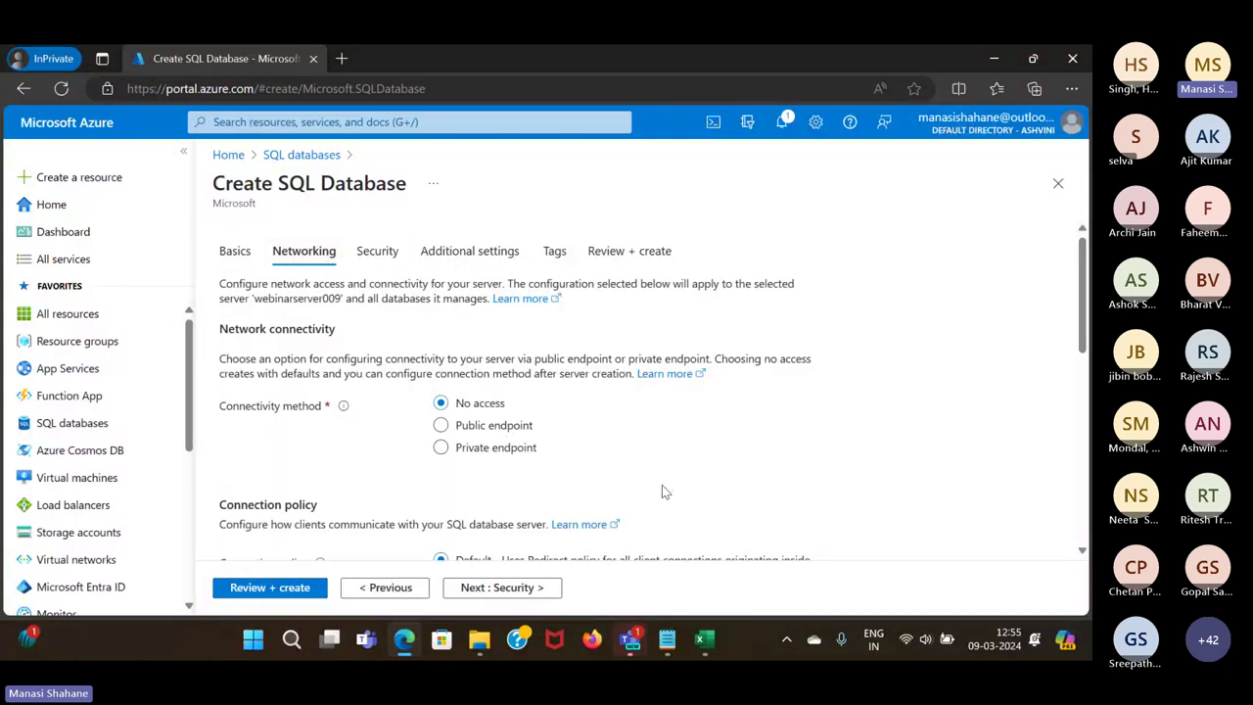
scroll(662, 489, down, 5)
scroll(662, 490, up, 5)
click(440, 425)
Allow Azure services and the current client IP address through the server firewall
scroll(693, 459, down, 2)
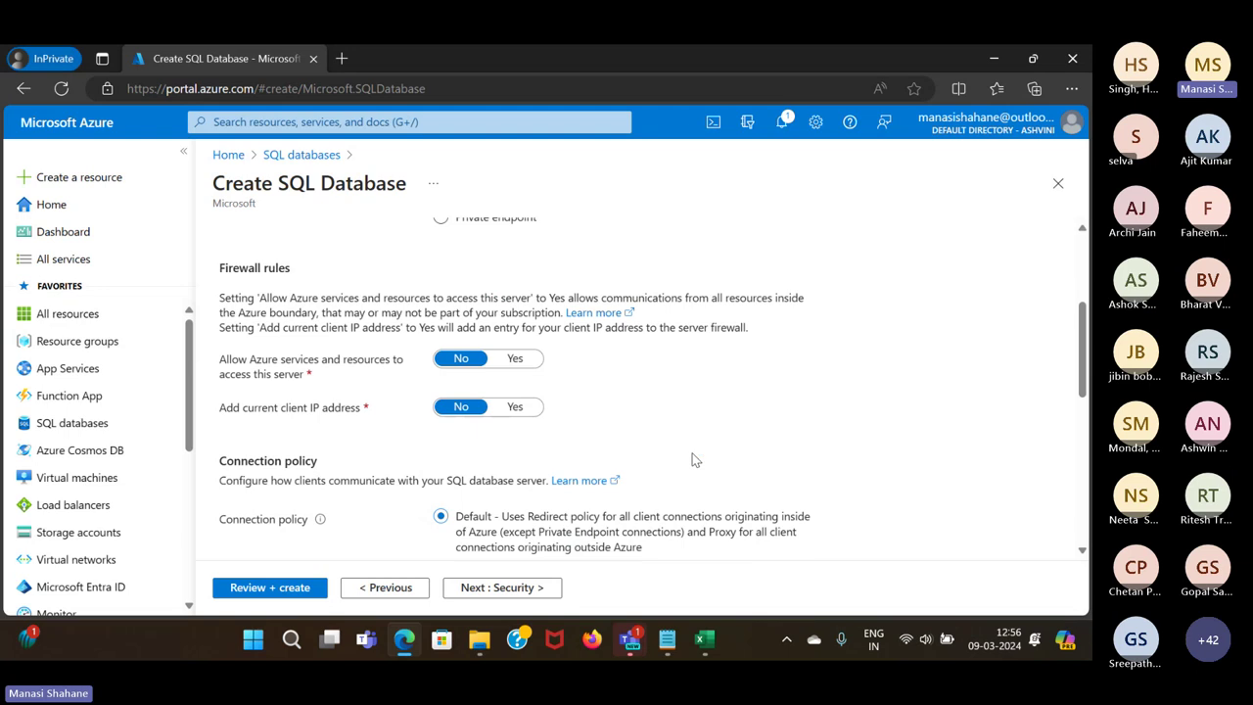
click(515, 359)
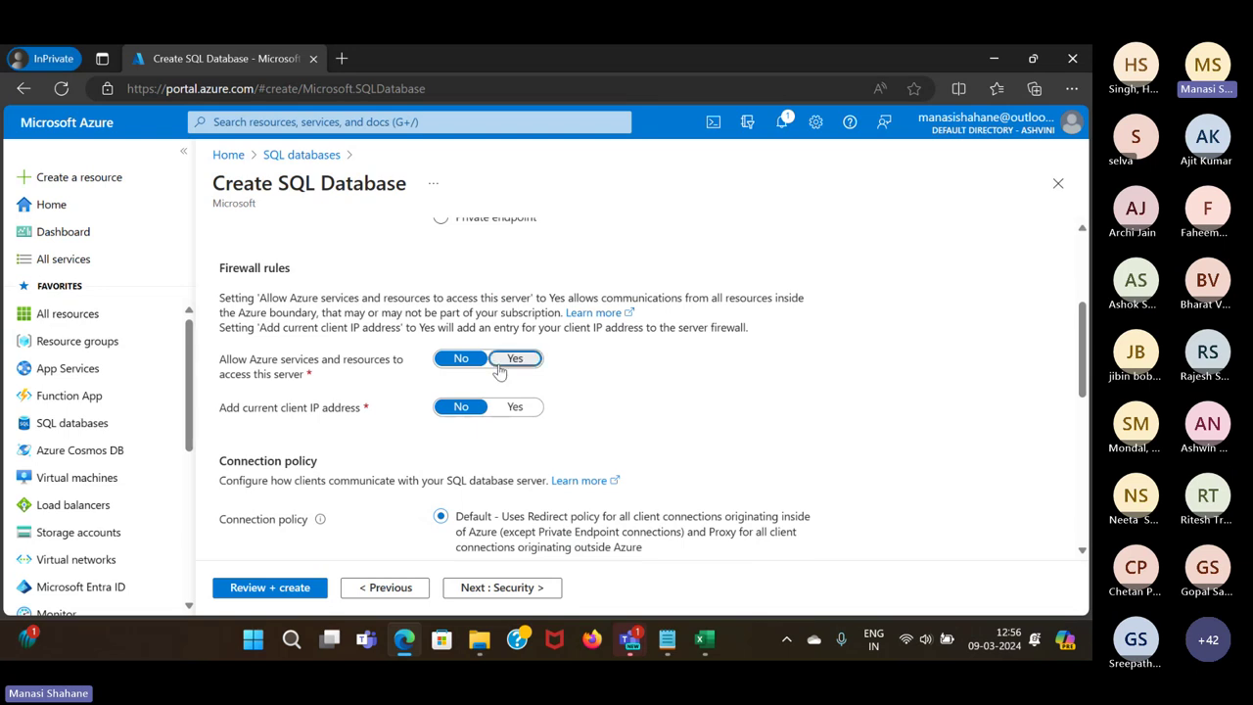
click(515, 416)
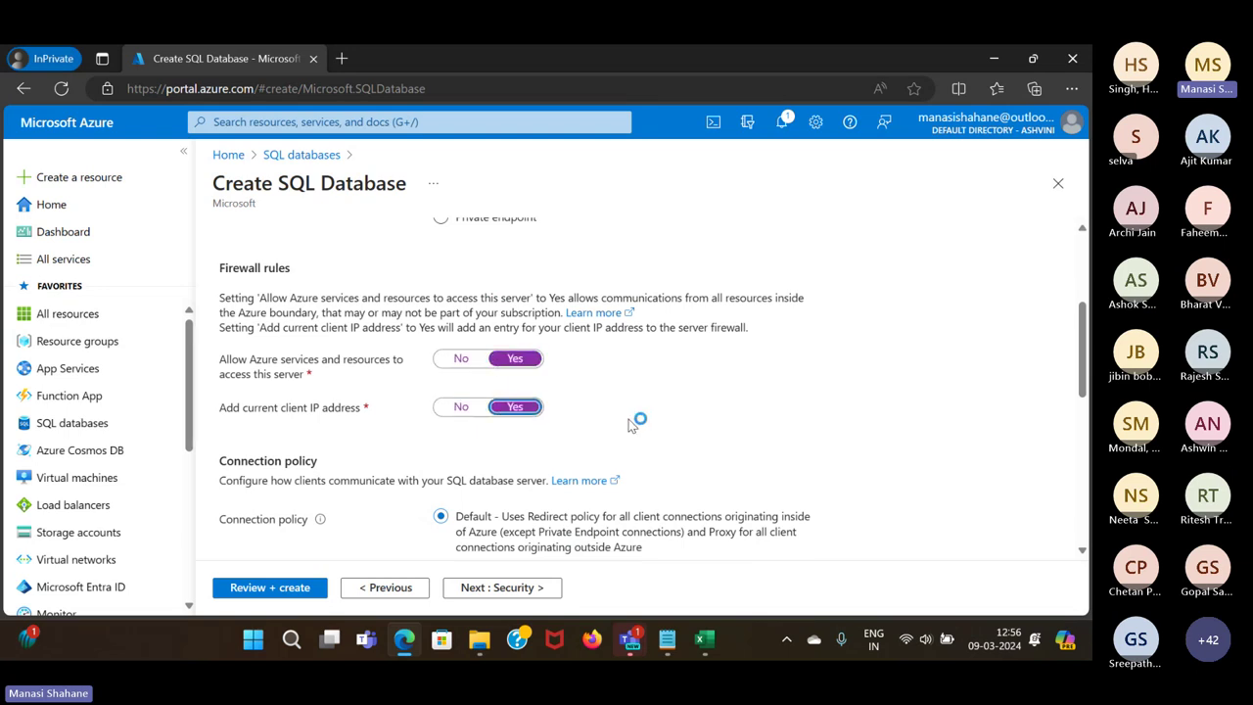
scroll(635, 421, up, 1)
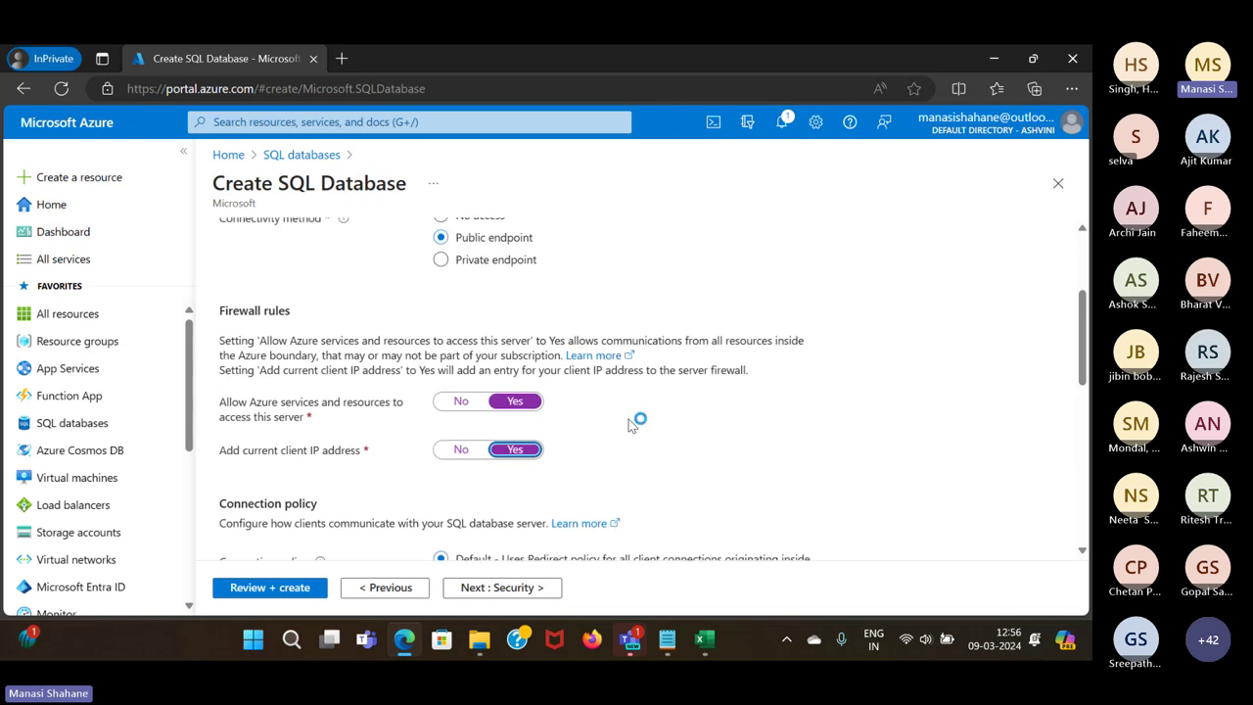
scroll(631, 423, up, 1)
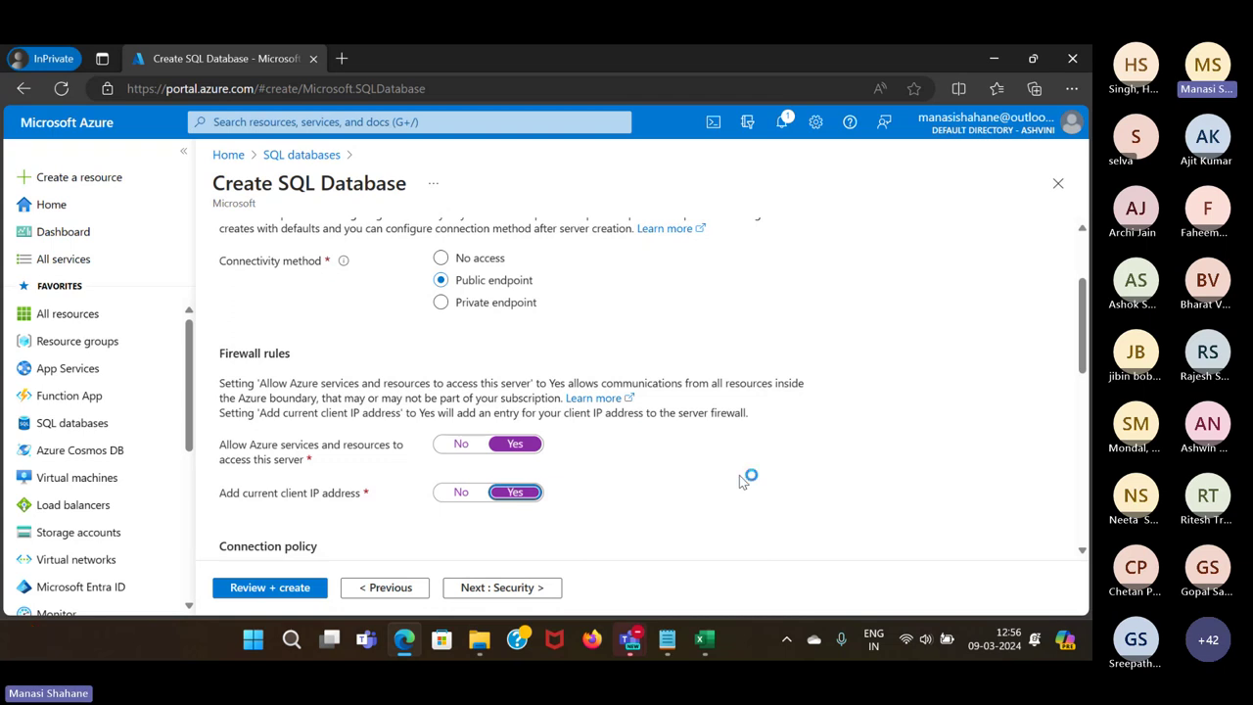
scroll(740, 479, up, 1)
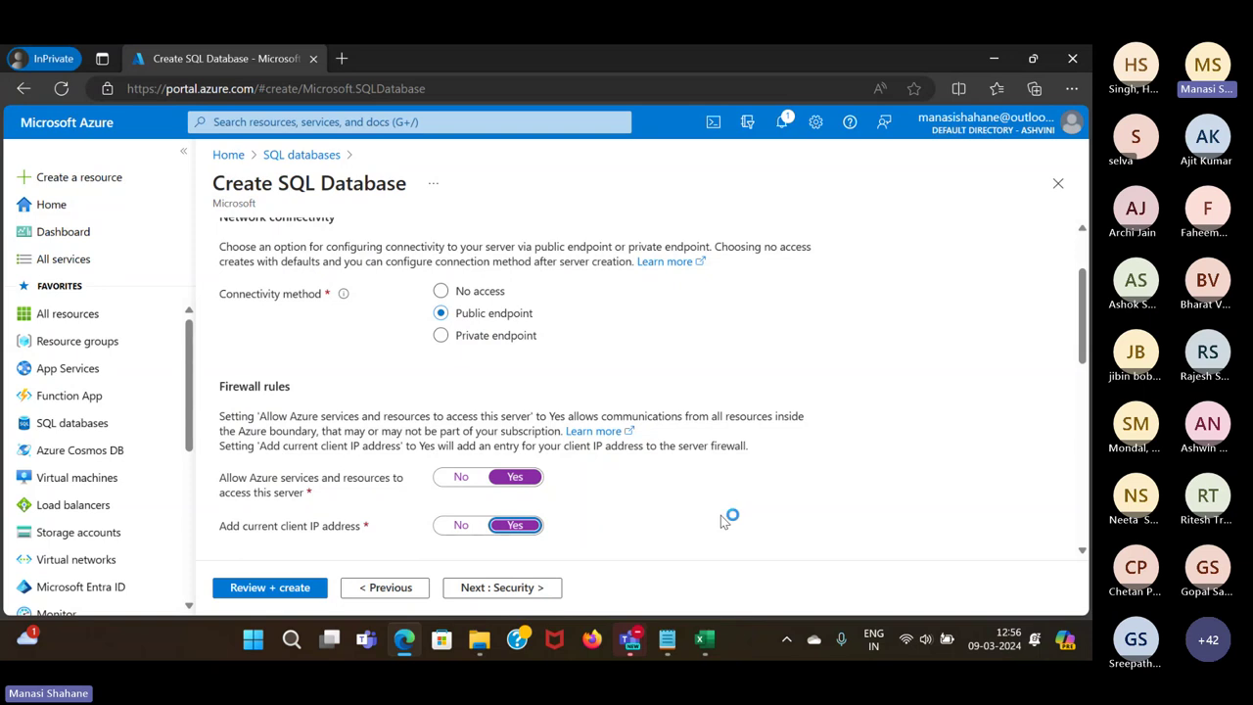
scroll(370, 497, up, 1)
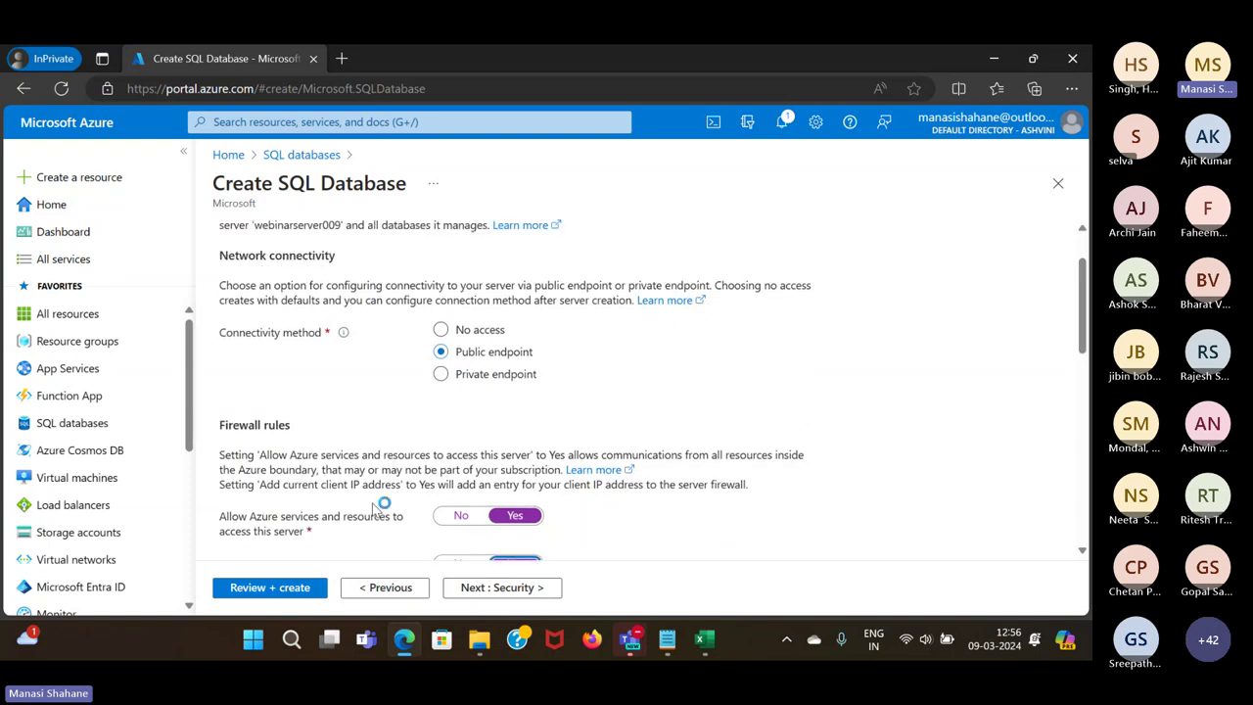
scroll(602, 406, down, 2)
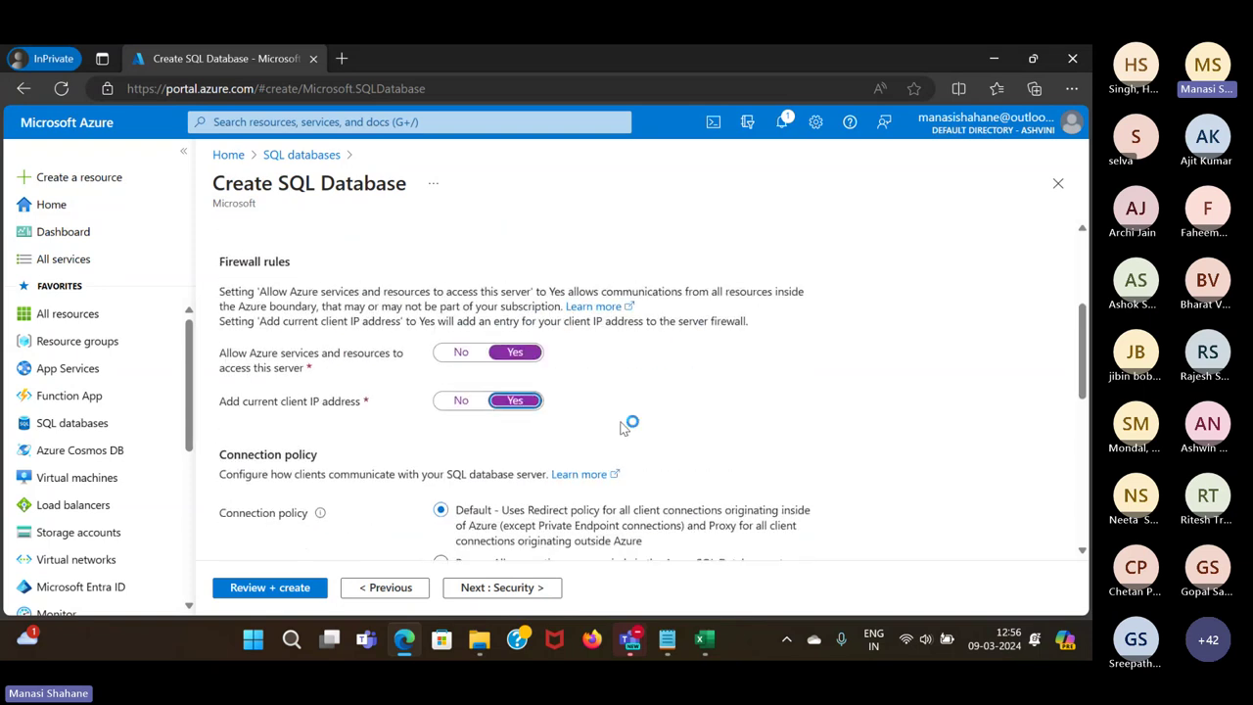
scroll(625, 424, up, 2)
scroll(621, 423, up, 2)
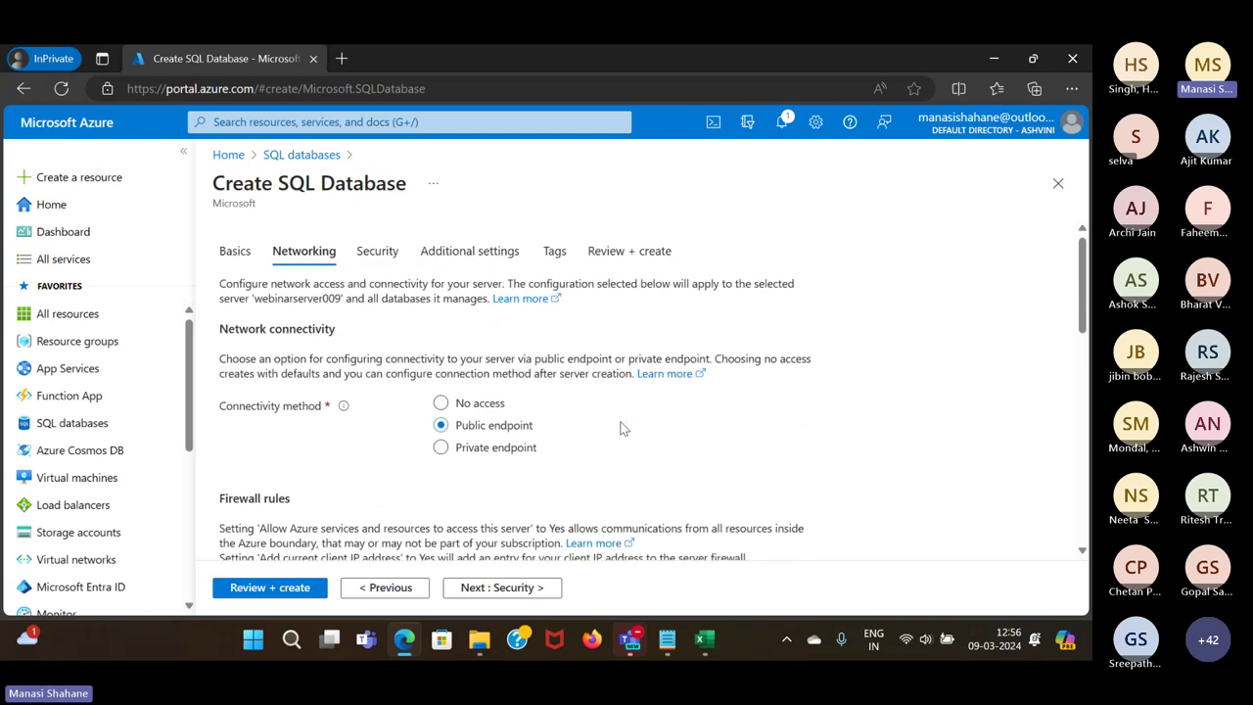
Populate the database with the AdventureWorksLT sample and open the Review + create summary
click(358, 262)
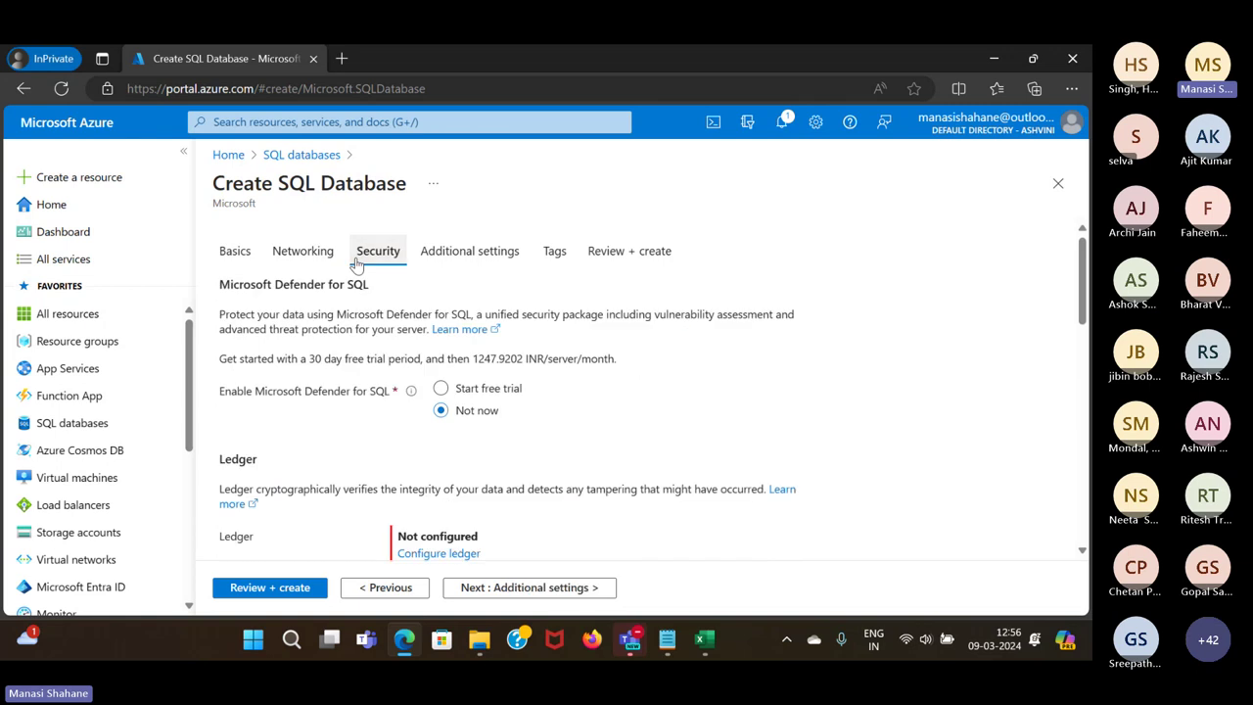
scroll(635, 396, down, 1)
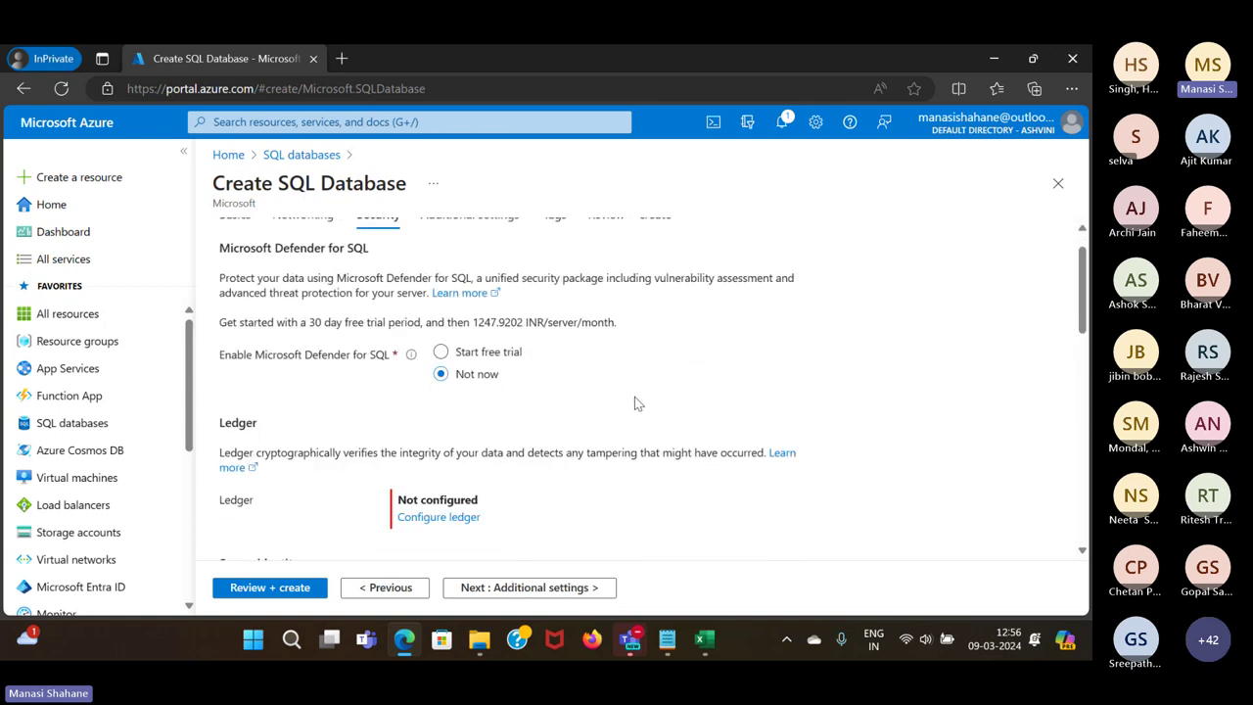
click(480, 226)
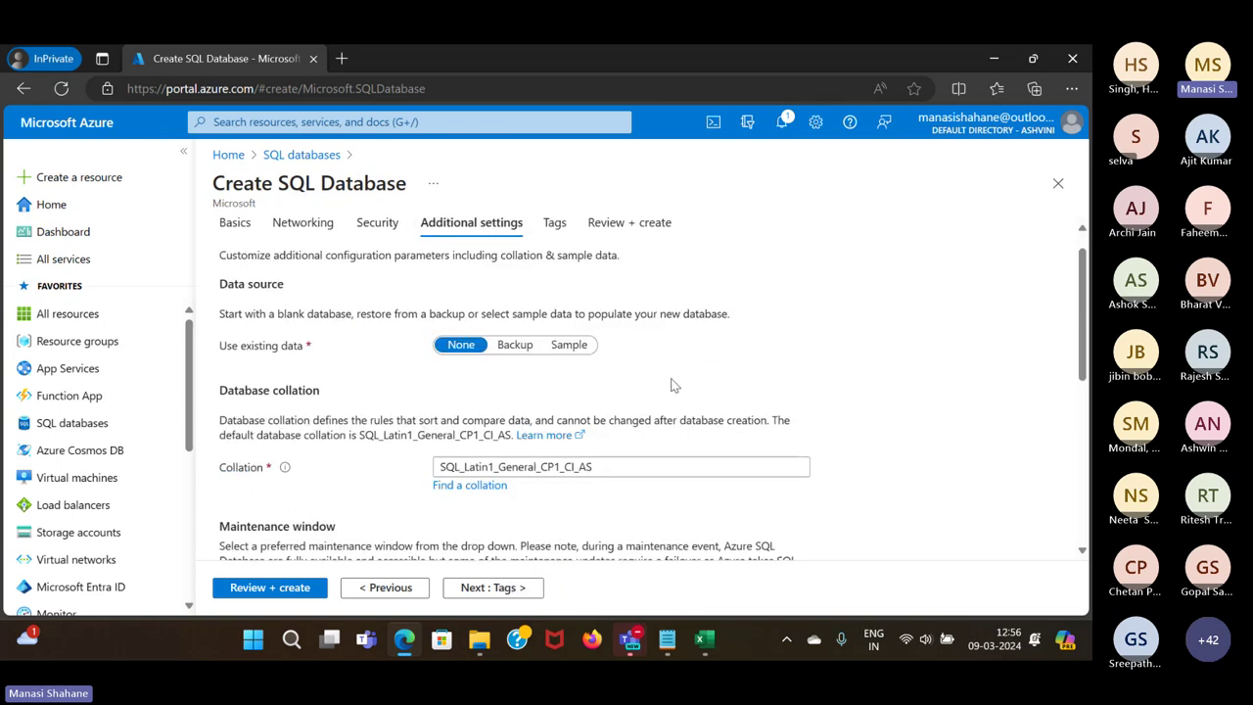
click(578, 346)
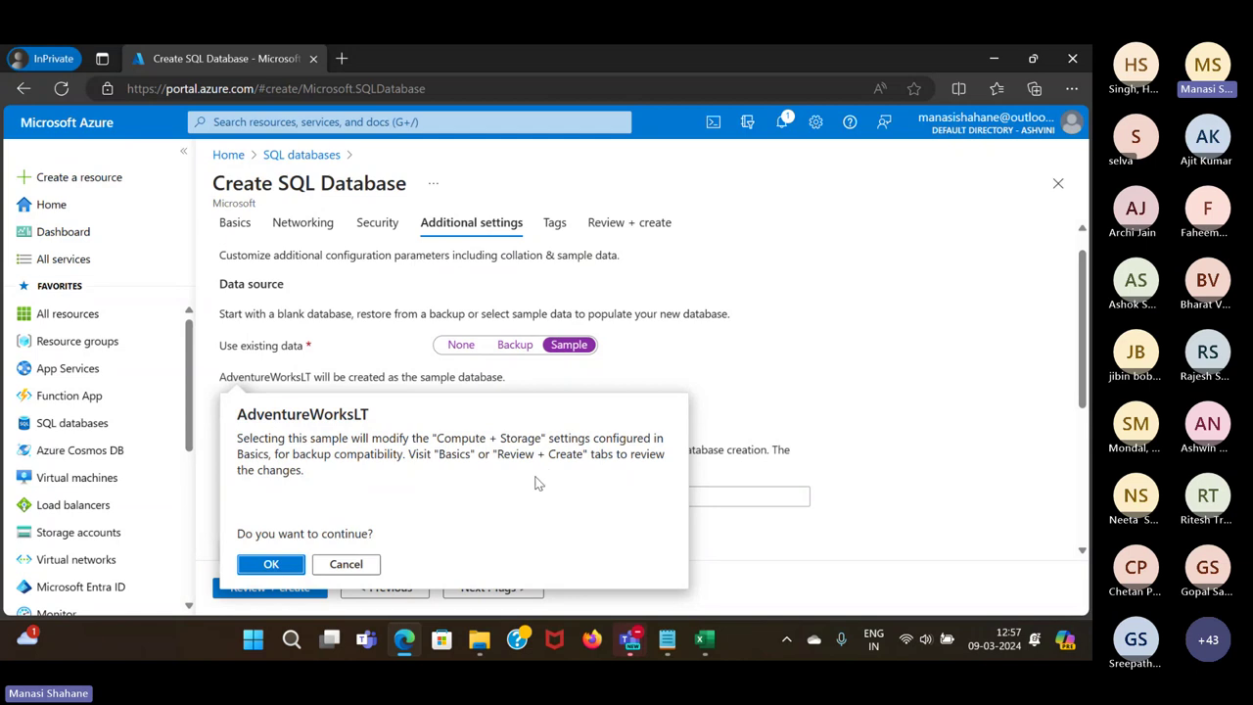
click(271, 565)
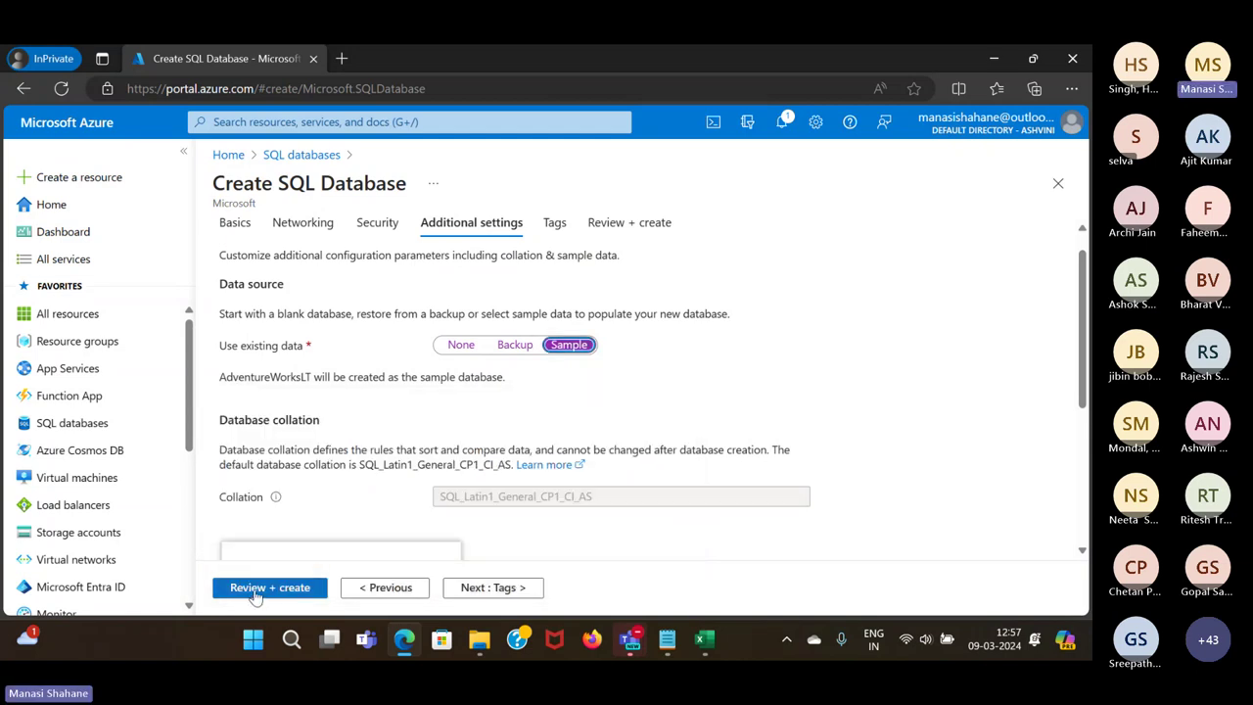
click(255, 592)
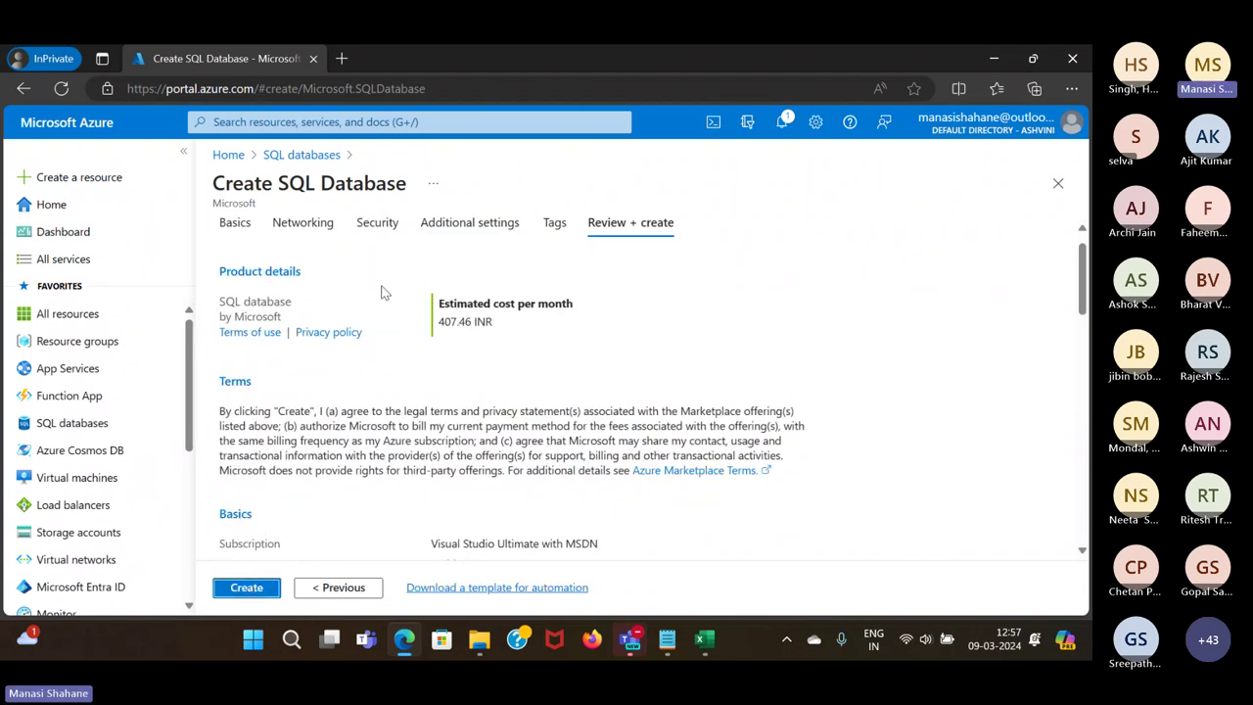
Submit creation of the WebinarDB SQL database
click(238, 588)
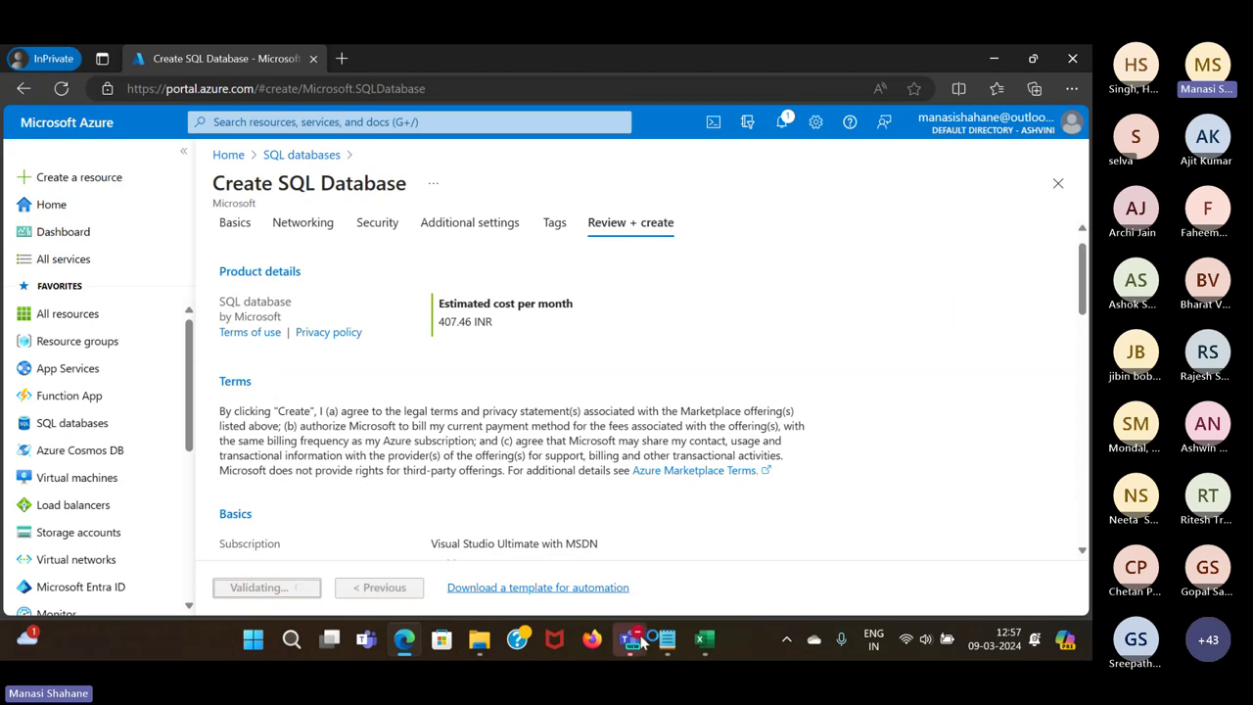
Bring up the Teams sharing controls to get back to the shared deployment page
mouse_move(631, 641)
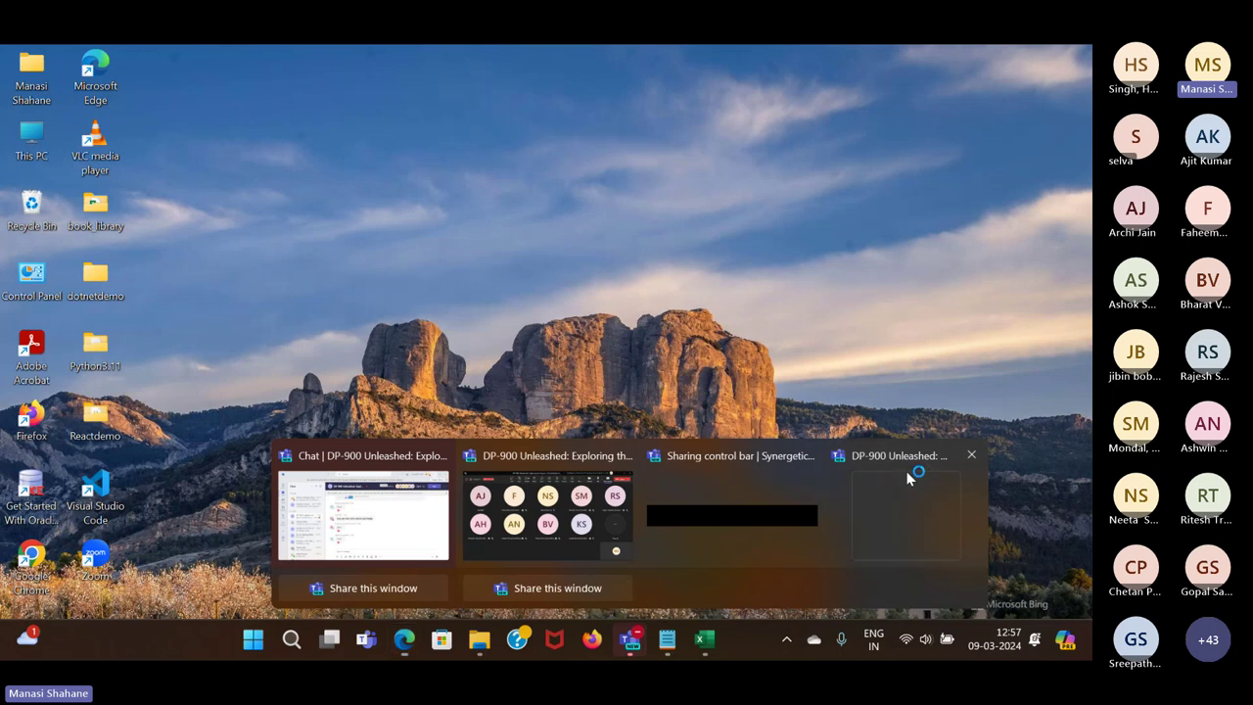
click(961, 450)
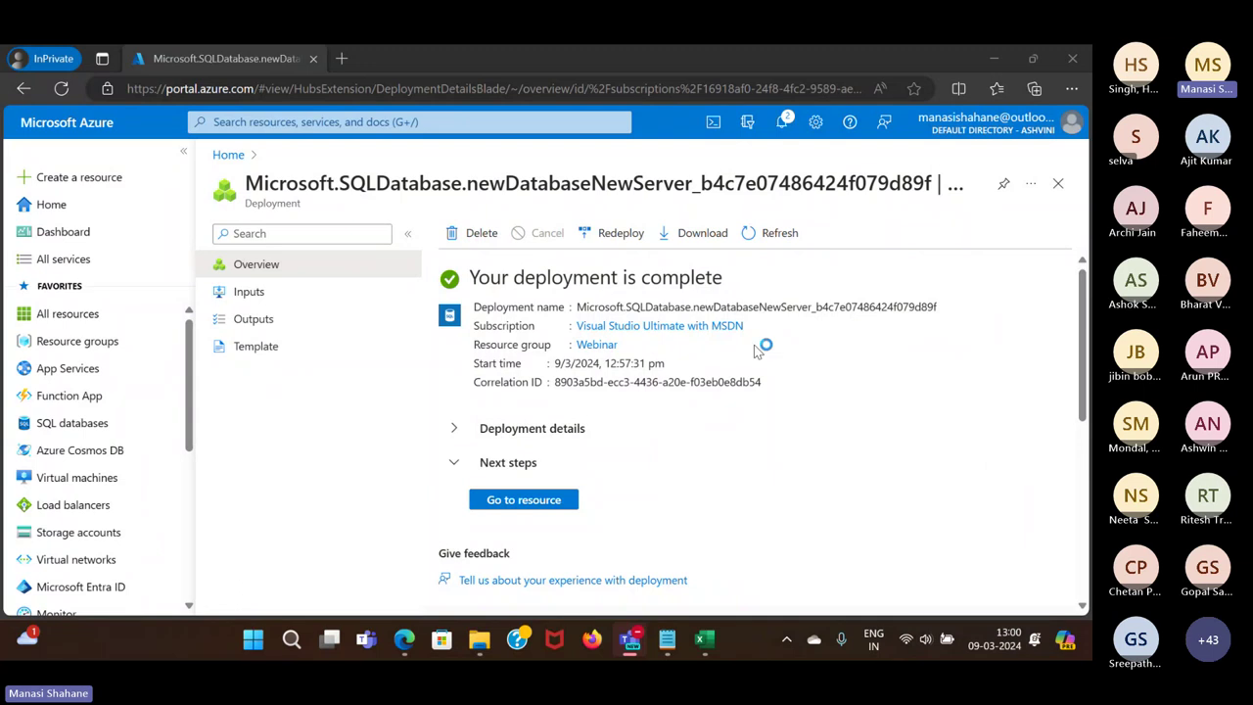
Open the deployed WebinarDB resource, select its server name, and begin a Start menu search
click(525, 507)
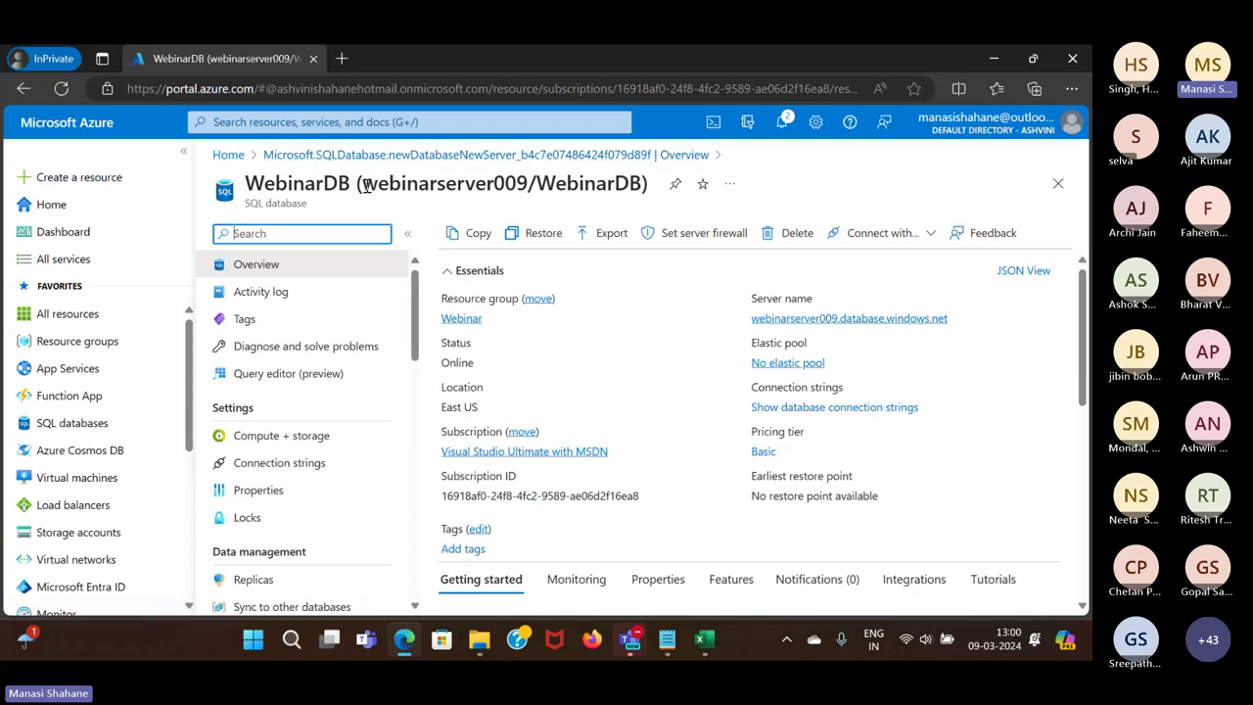
drag(361, 184, 529, 184)
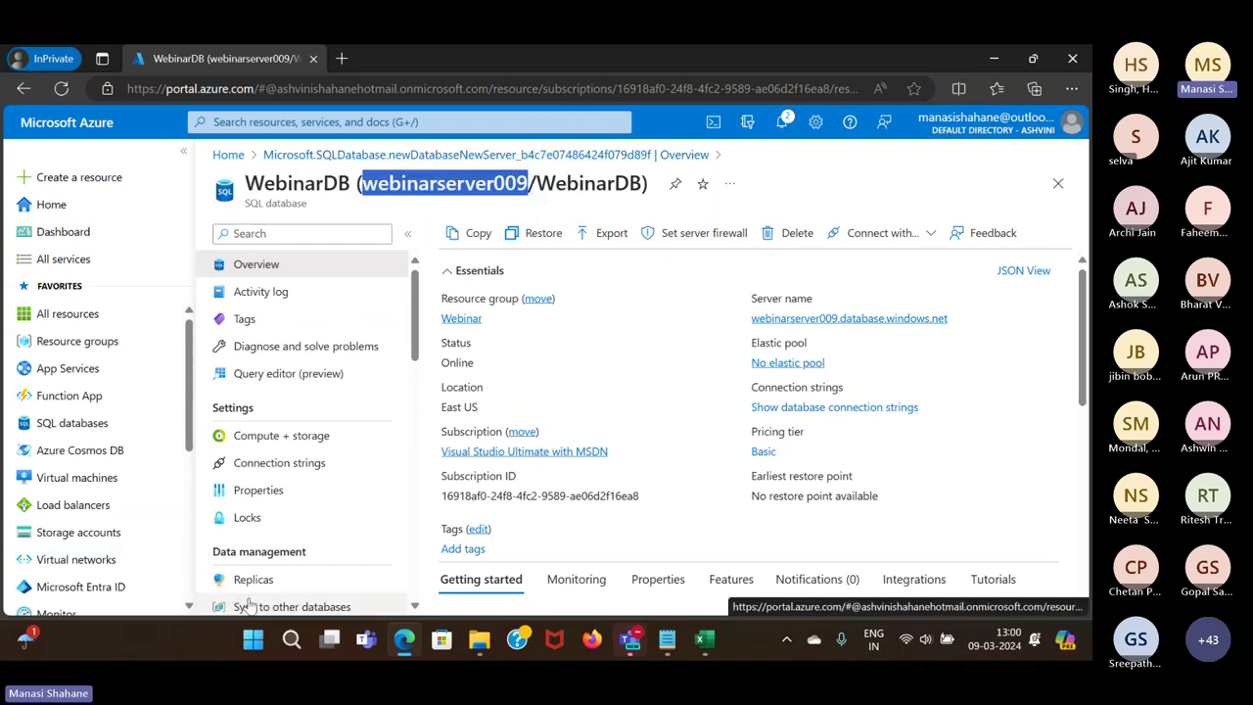
click(253, 639)
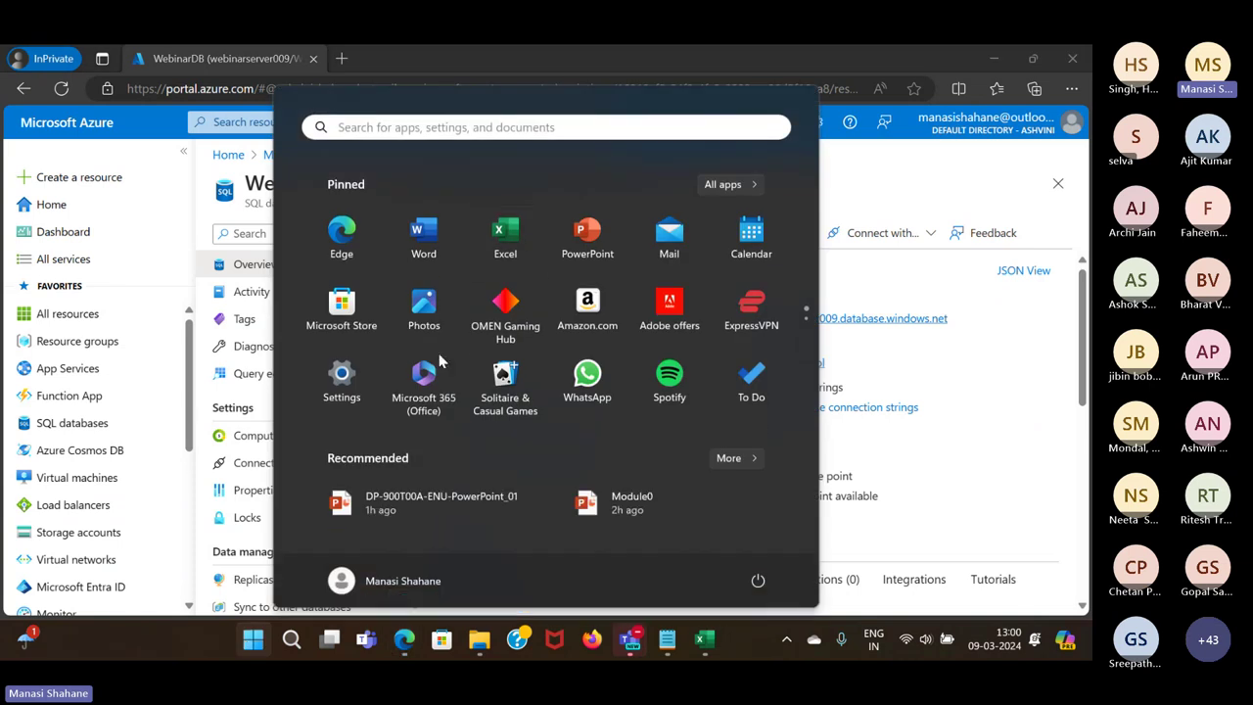
click(503, 123)
text(s)
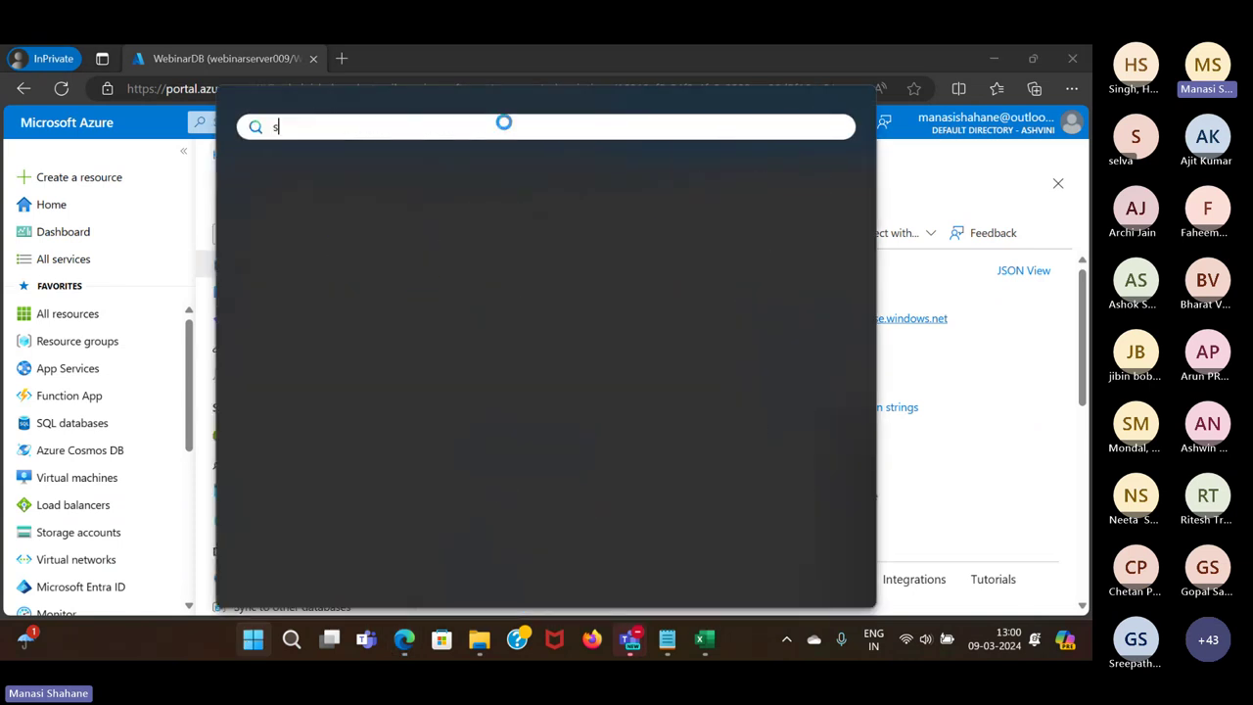
text(w)
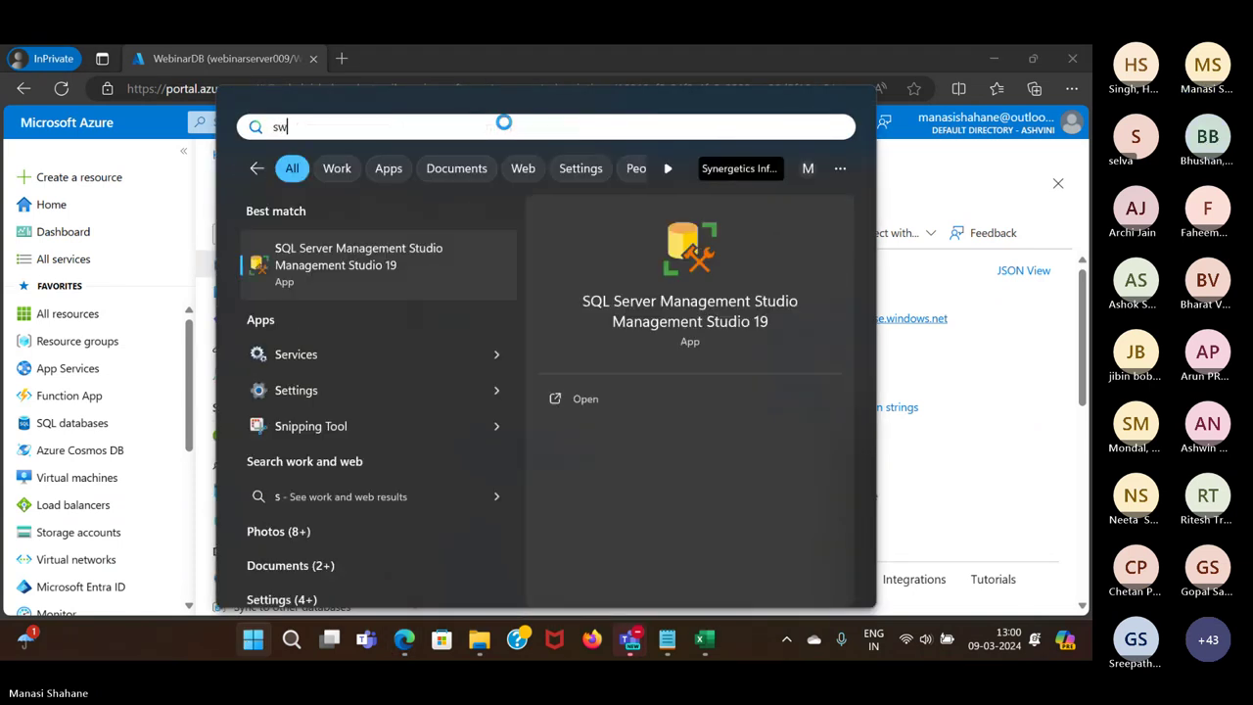
Search 'sq', launch SQL Server Management Studio 19, and clear the server-name selection
key(BackSpace)
text(q)
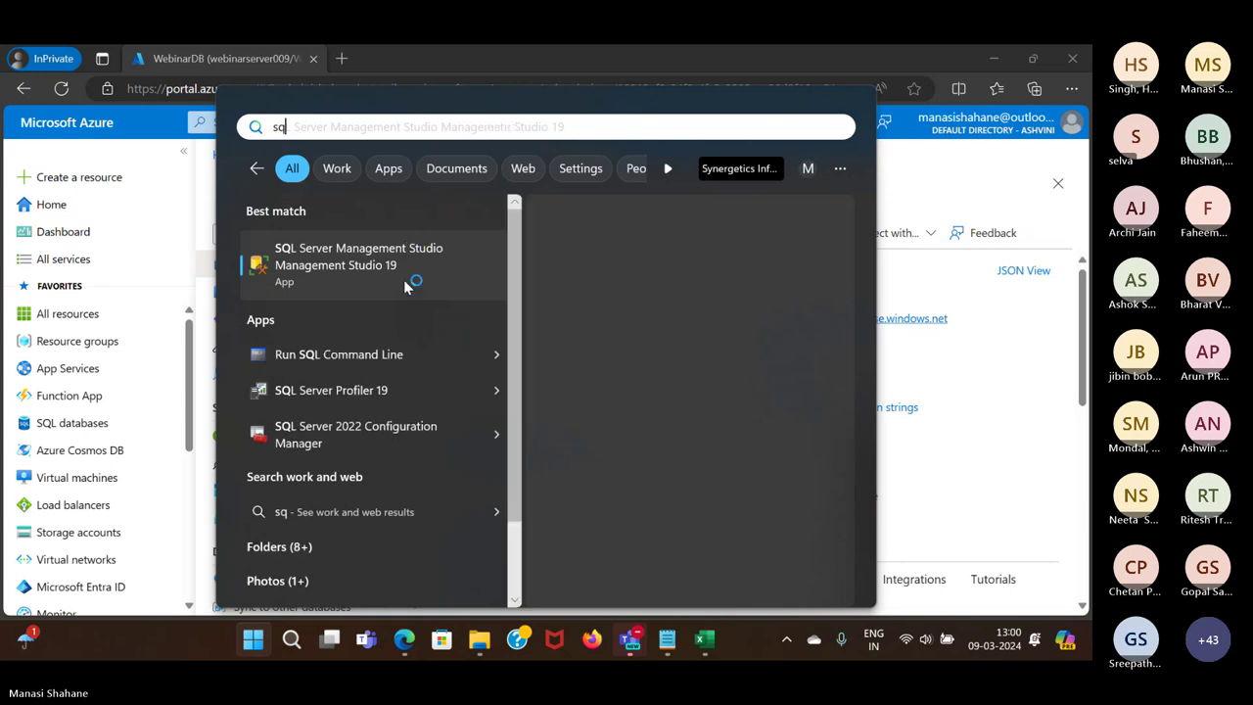
click(409, 285)
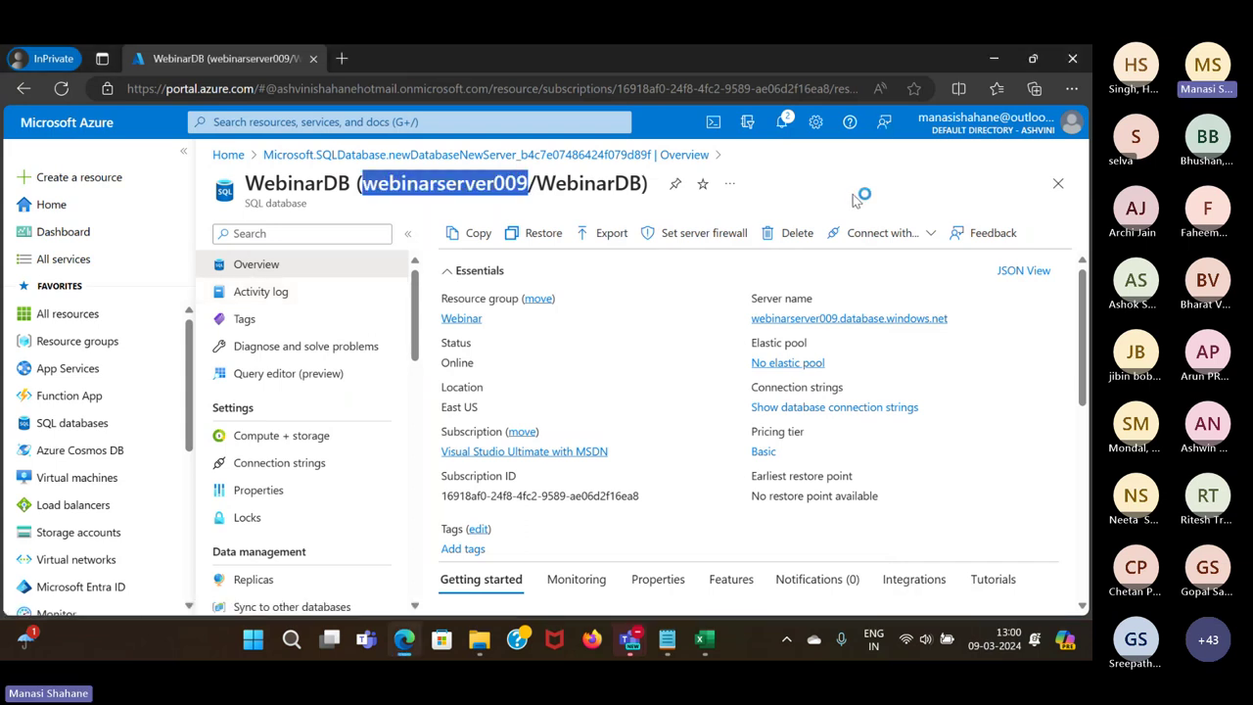
click(499, 205)
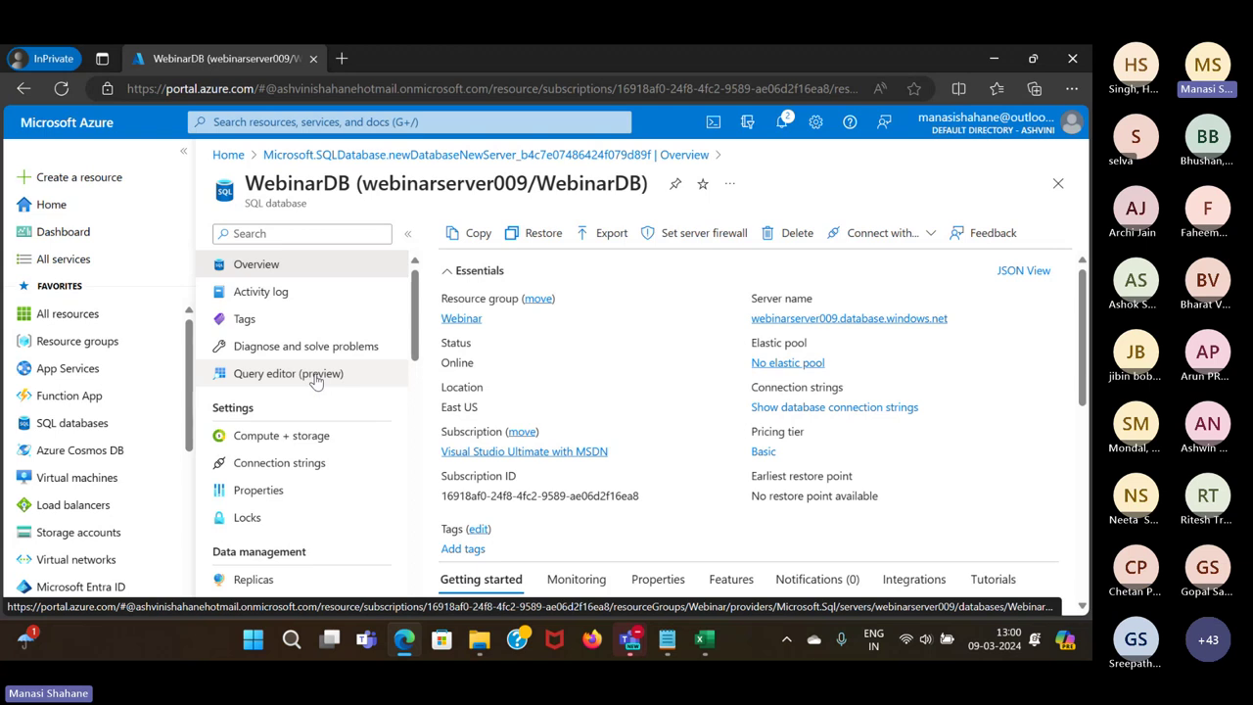
Sign in to the WebinarDB Query editor with the login password
click(316, 381)
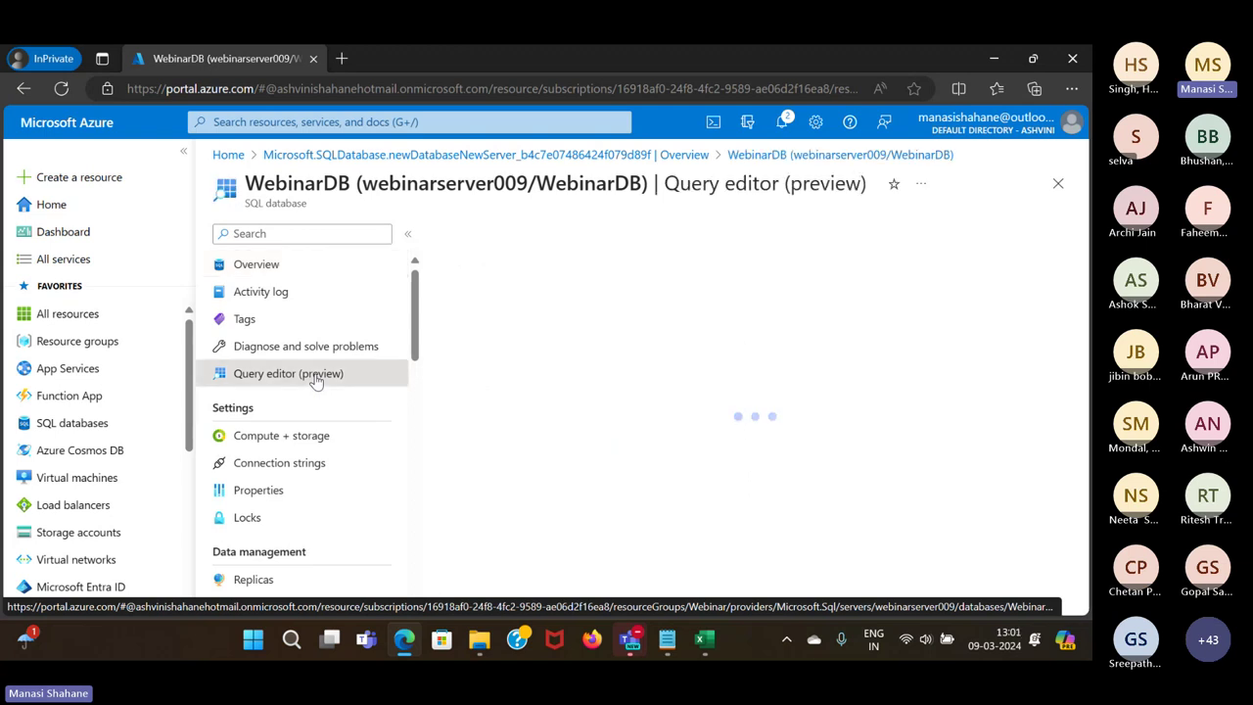
scroll(617, 485, down, 1)
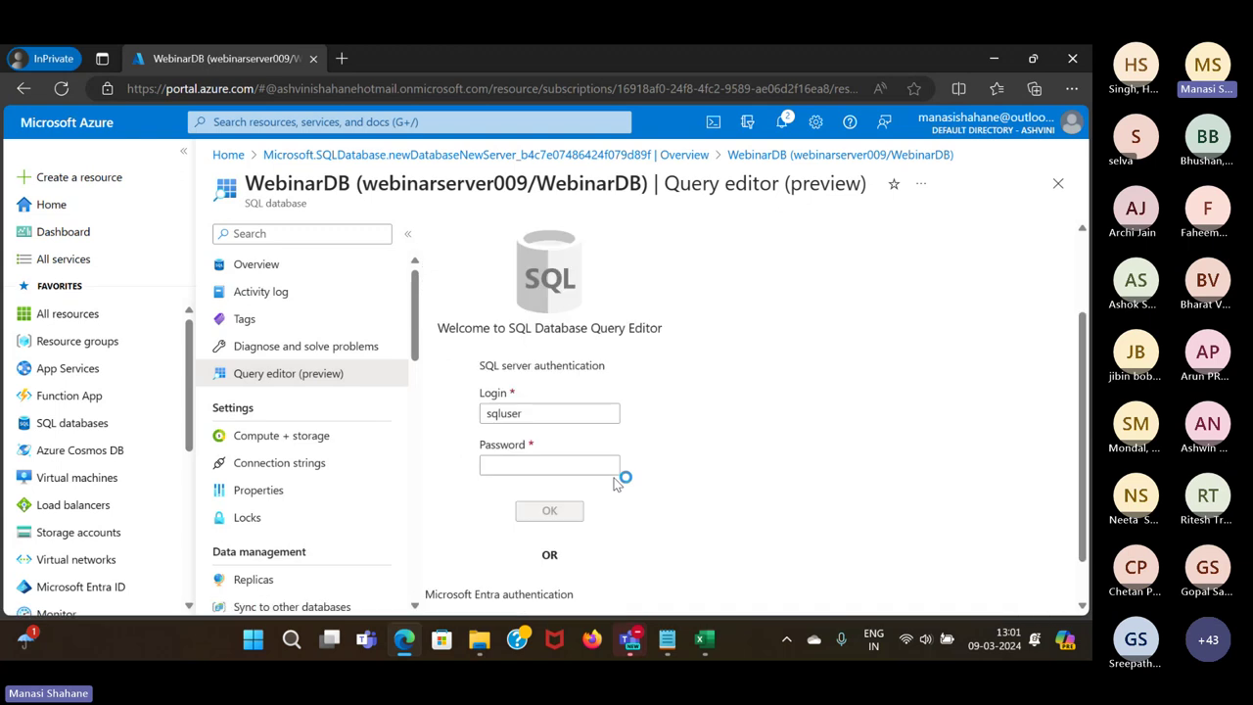
click(538, 466)
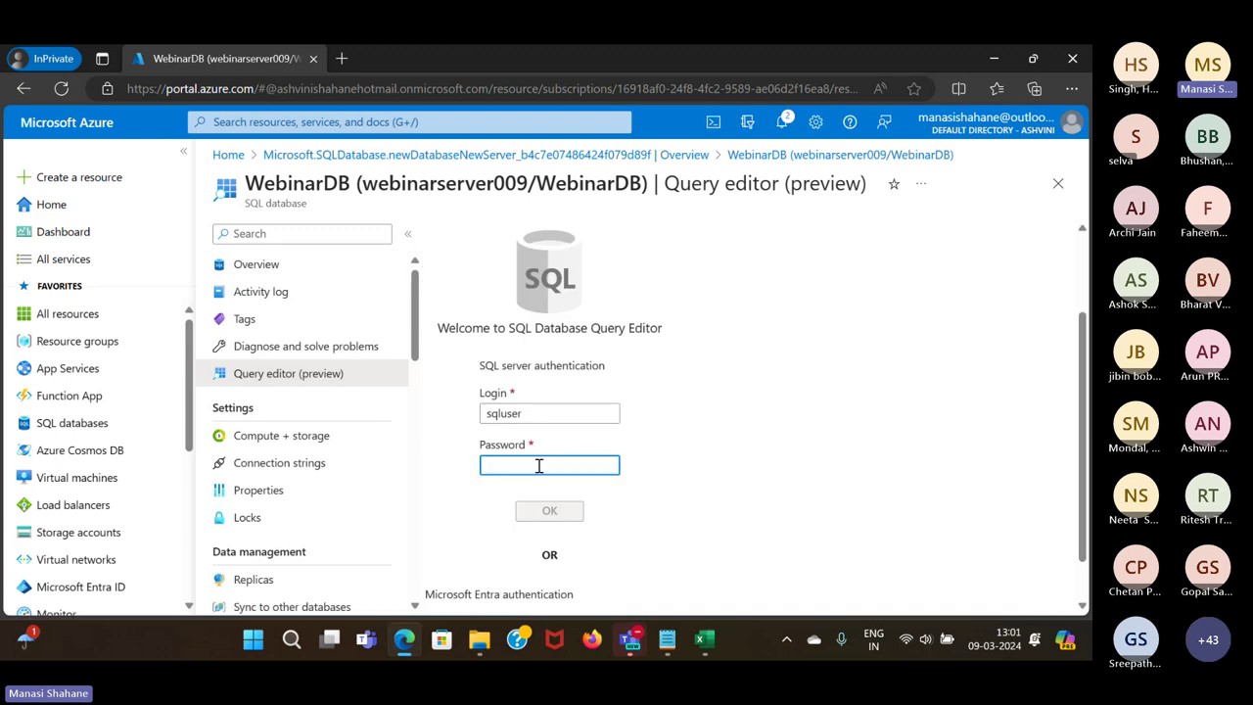
text(**********)
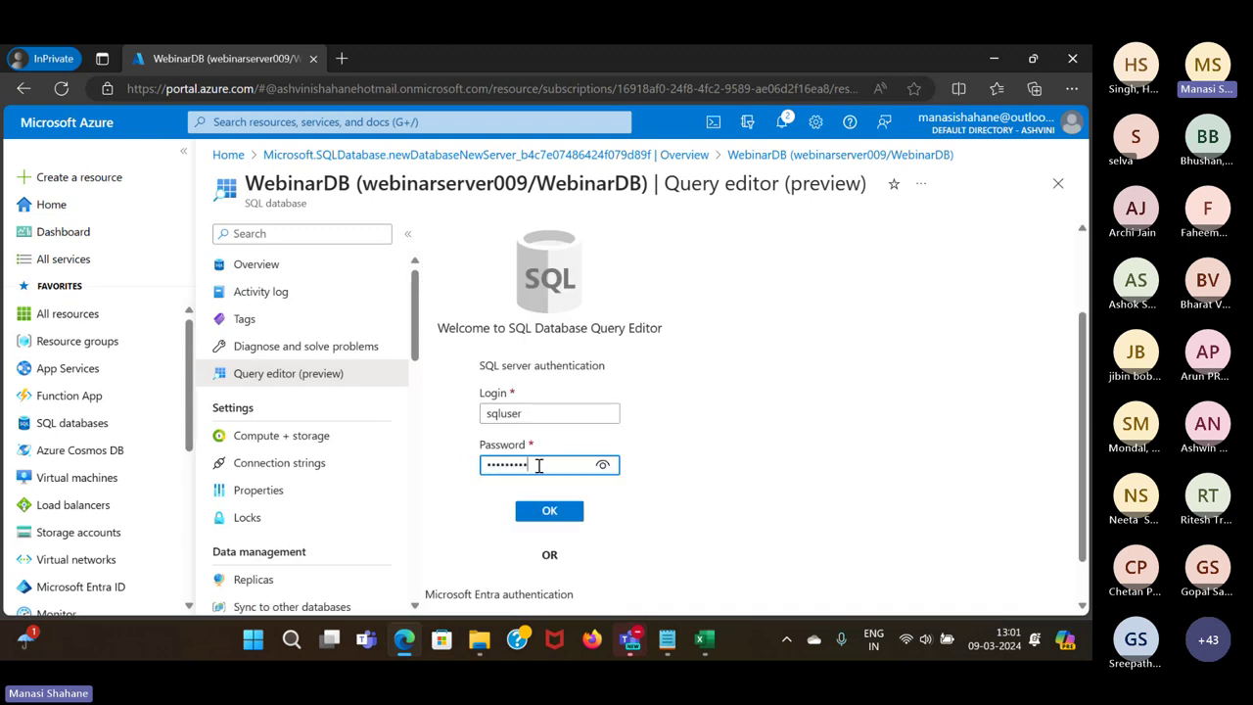
text(**)
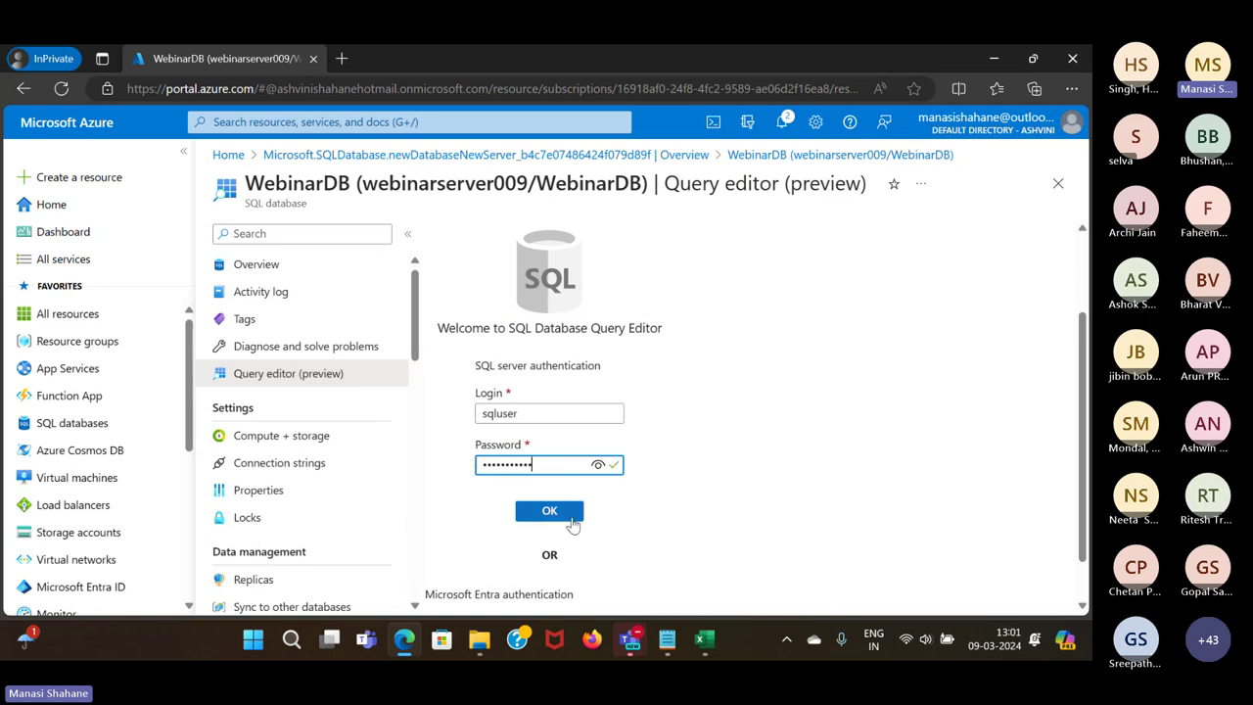
click(574, 524)
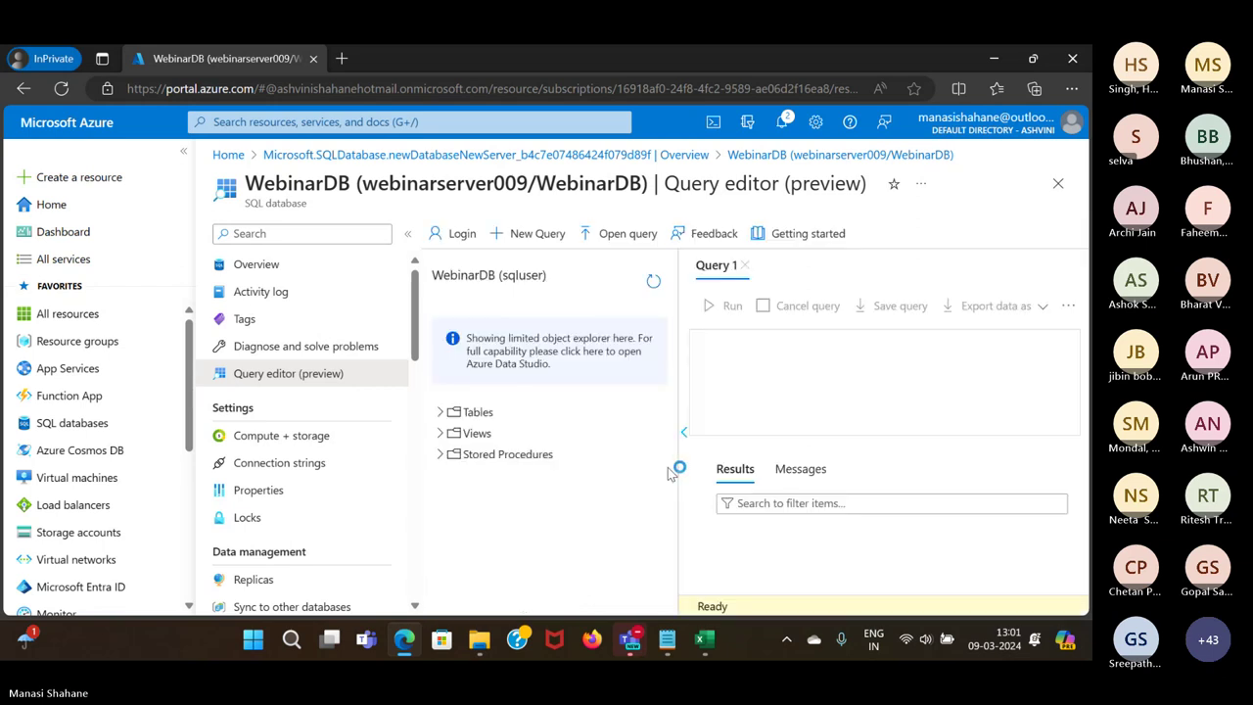
Expand the WebinarDB table list and place the cursor in the empty Query 1
click(441, 413)
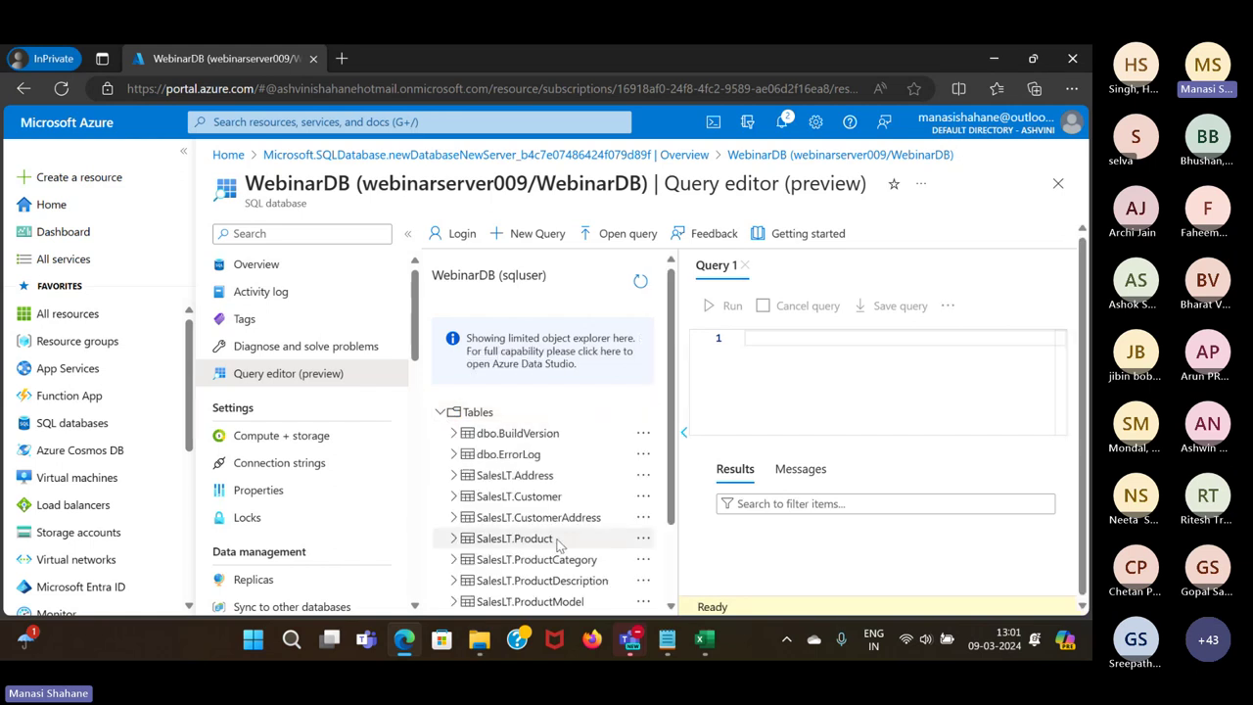
scroll(559, 545, up, 1)
scroll(559, 546, down, 3)
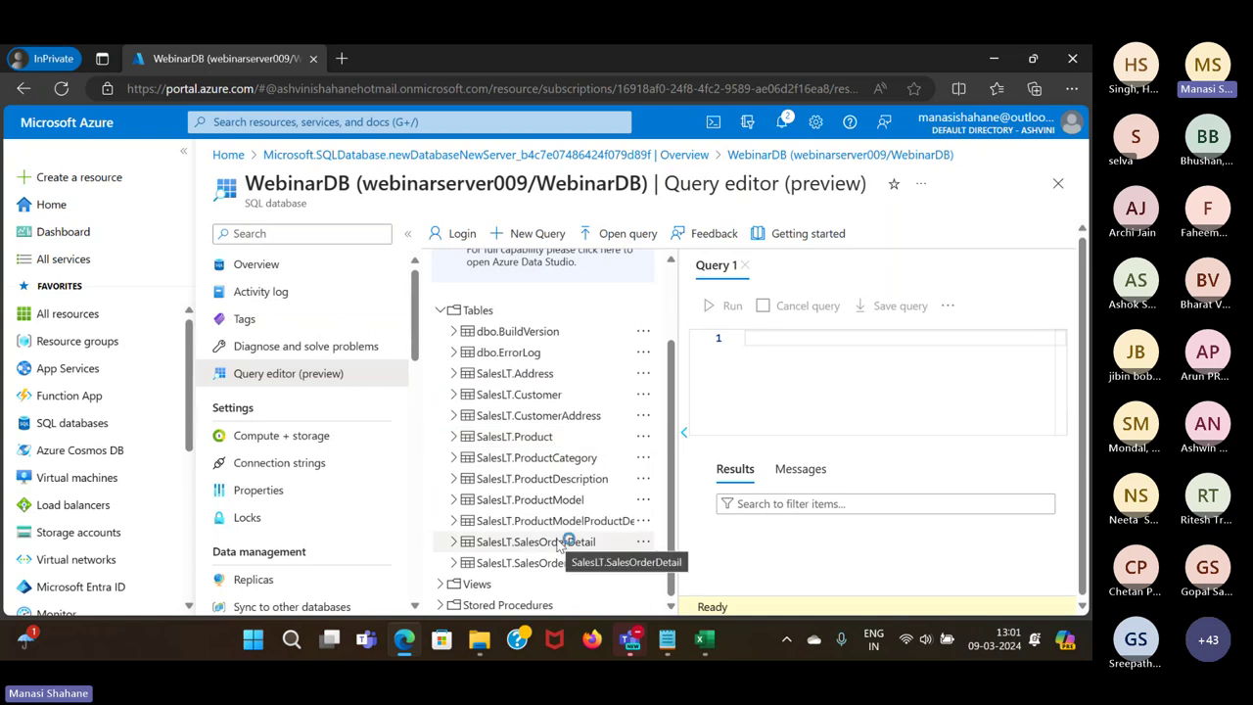
click(840, 343)
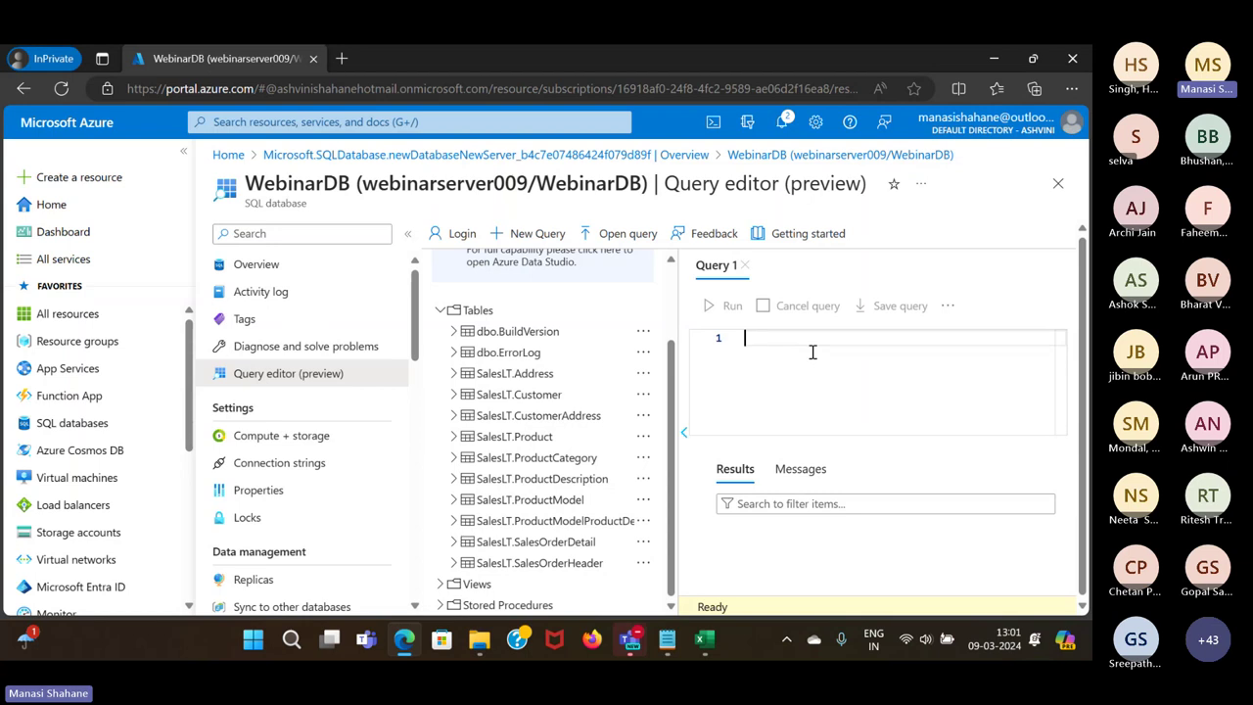
Write the query SELECT * FROM [SalesLT].[Product]; using autocomplete for the table name
text(S)
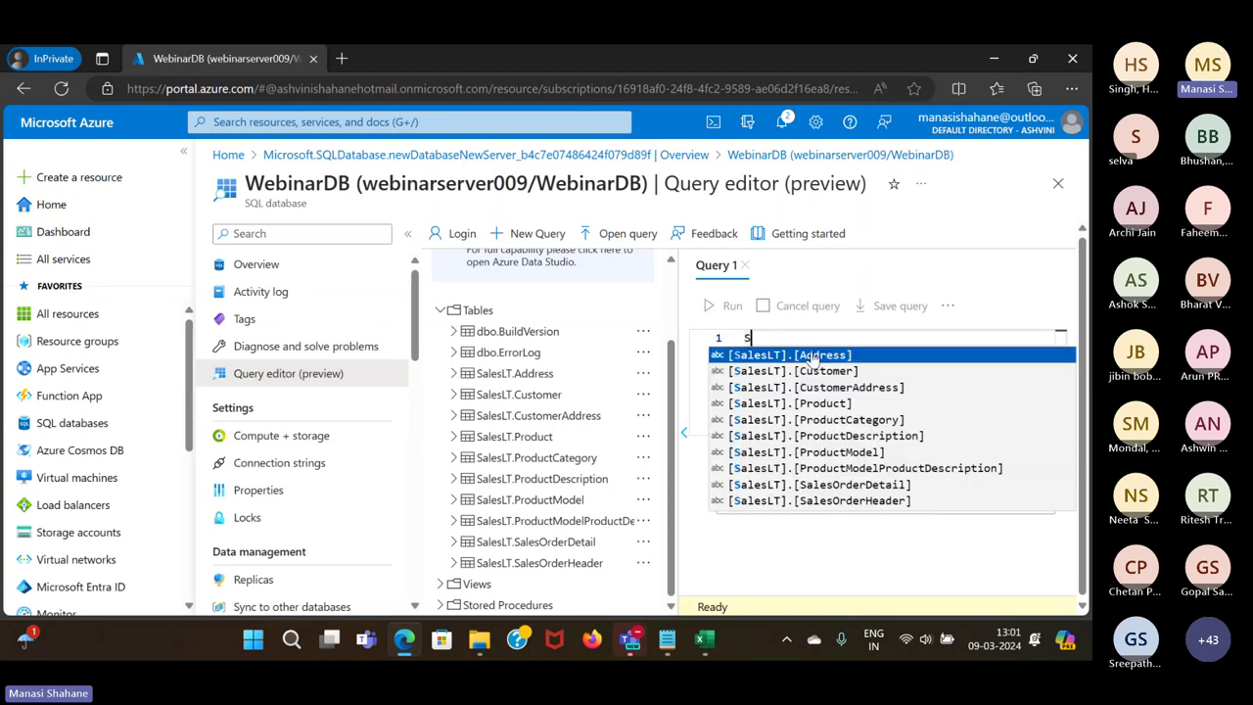
text(ELECT 8 FRO)
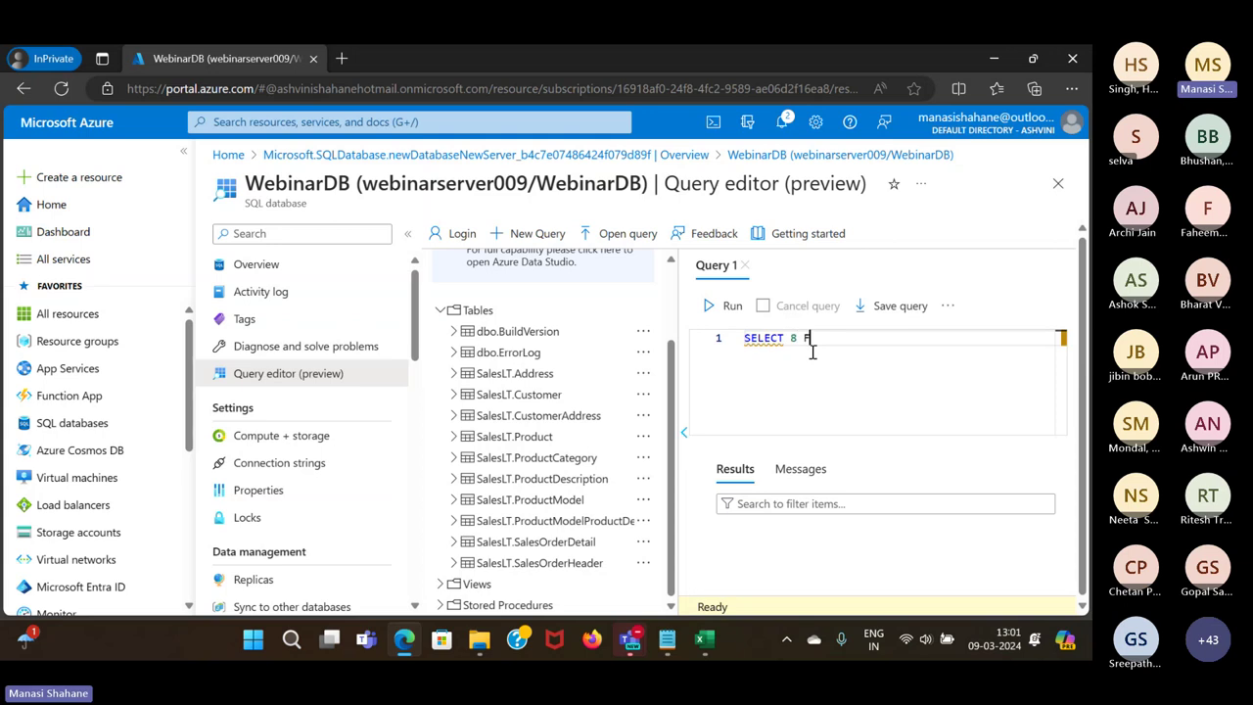
key(BackSpace)
key(BackSpace)
key(BackSpace)
key(BackSpace)
key(BackSpace)
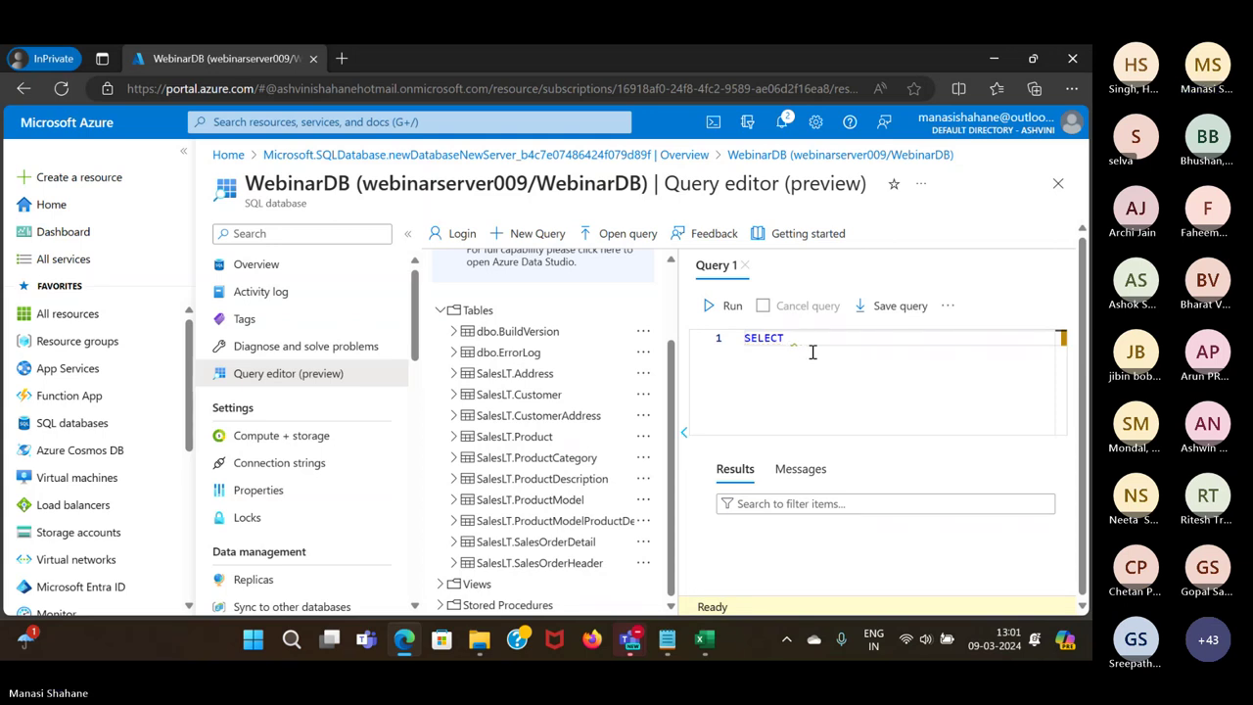
text(* FROM PR)
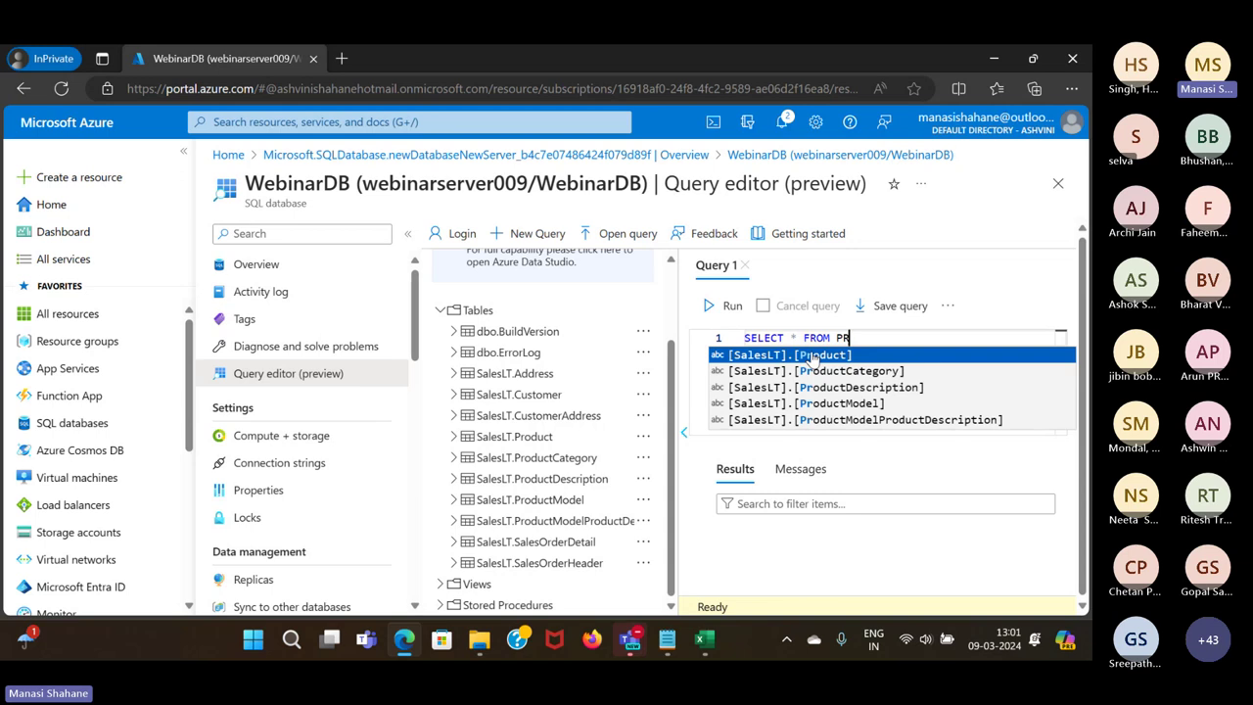
click(813, 356)
text(;)
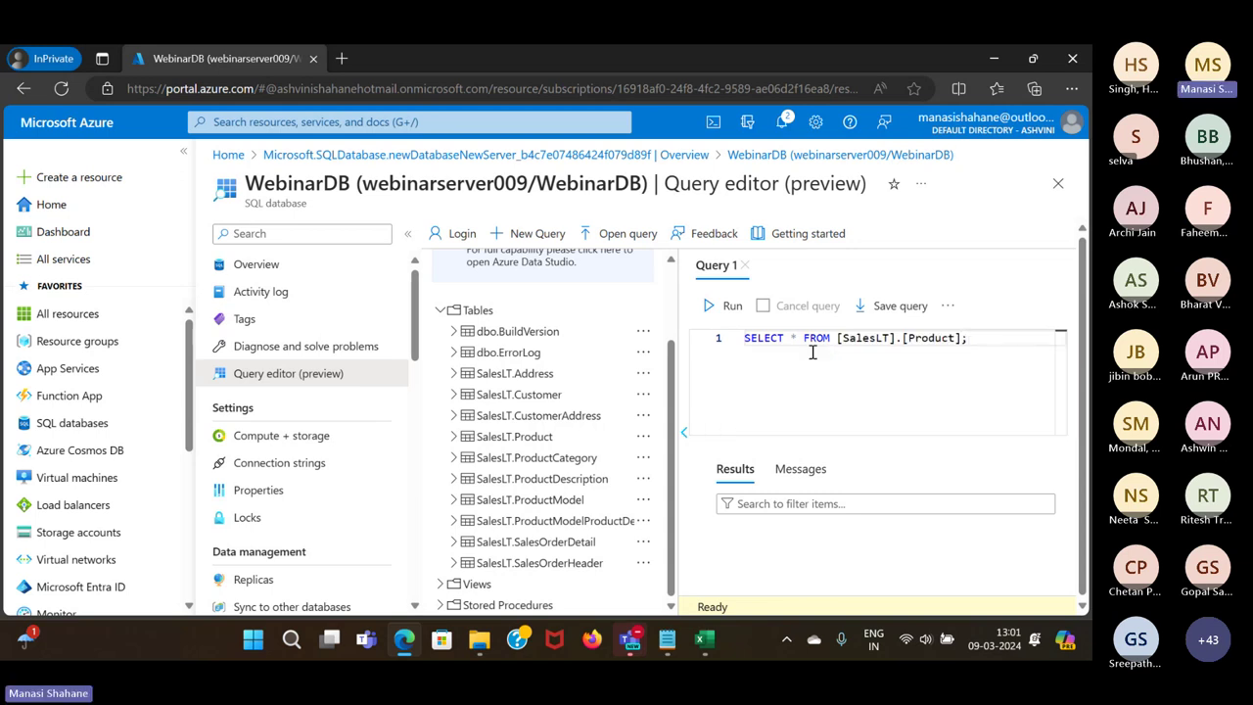
Run the Product query and scroll through the returned product rows
click(732, 306)
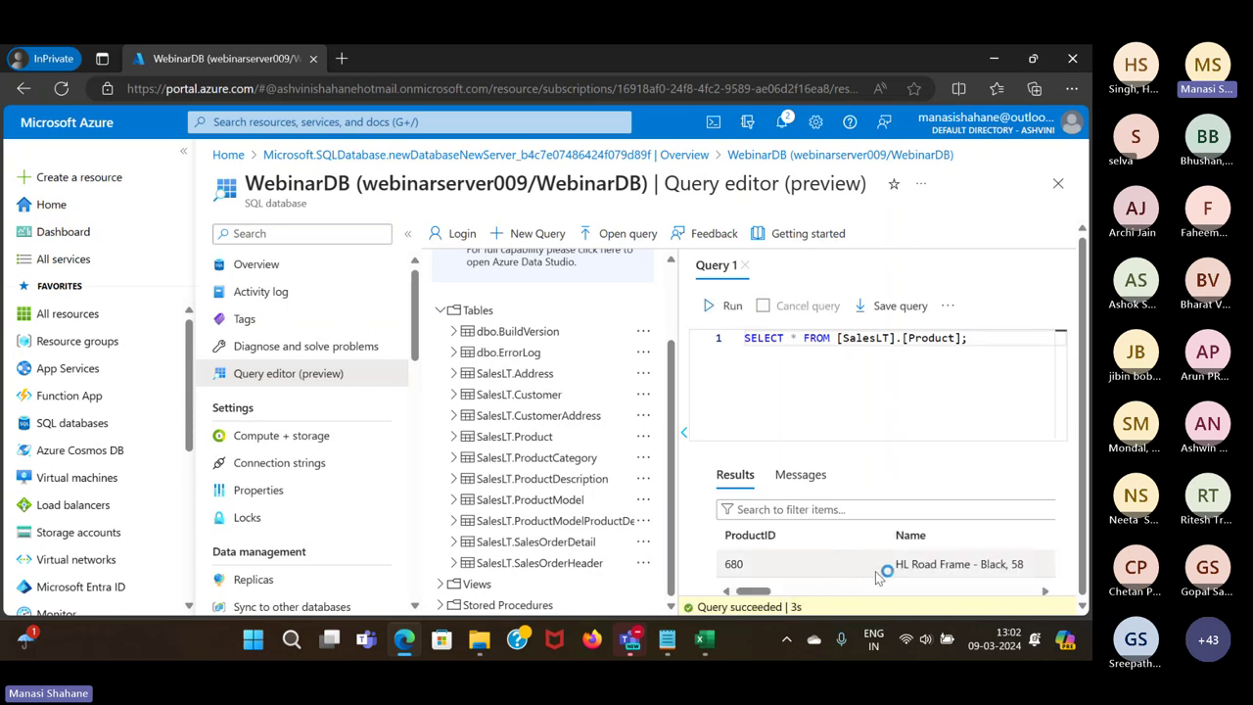
scroll(877, 577, down, 15)
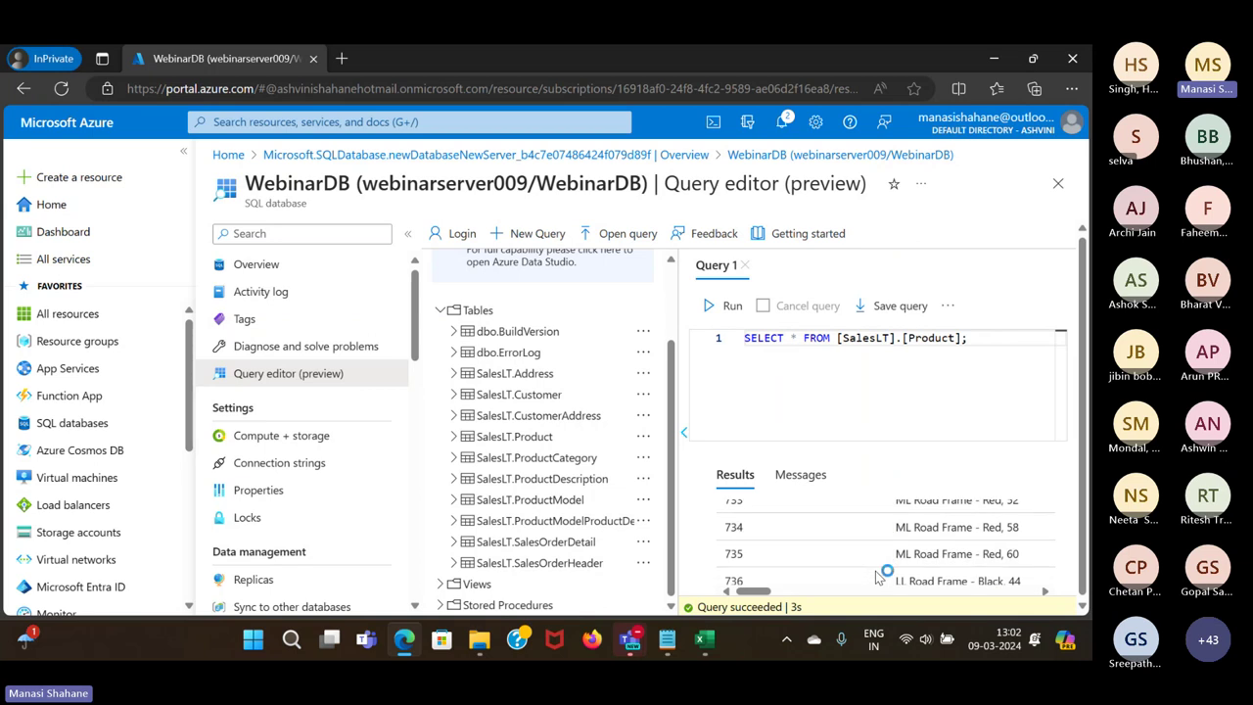
scroll(877, 576, down, 6)
scroll(878, 577, up, 7)
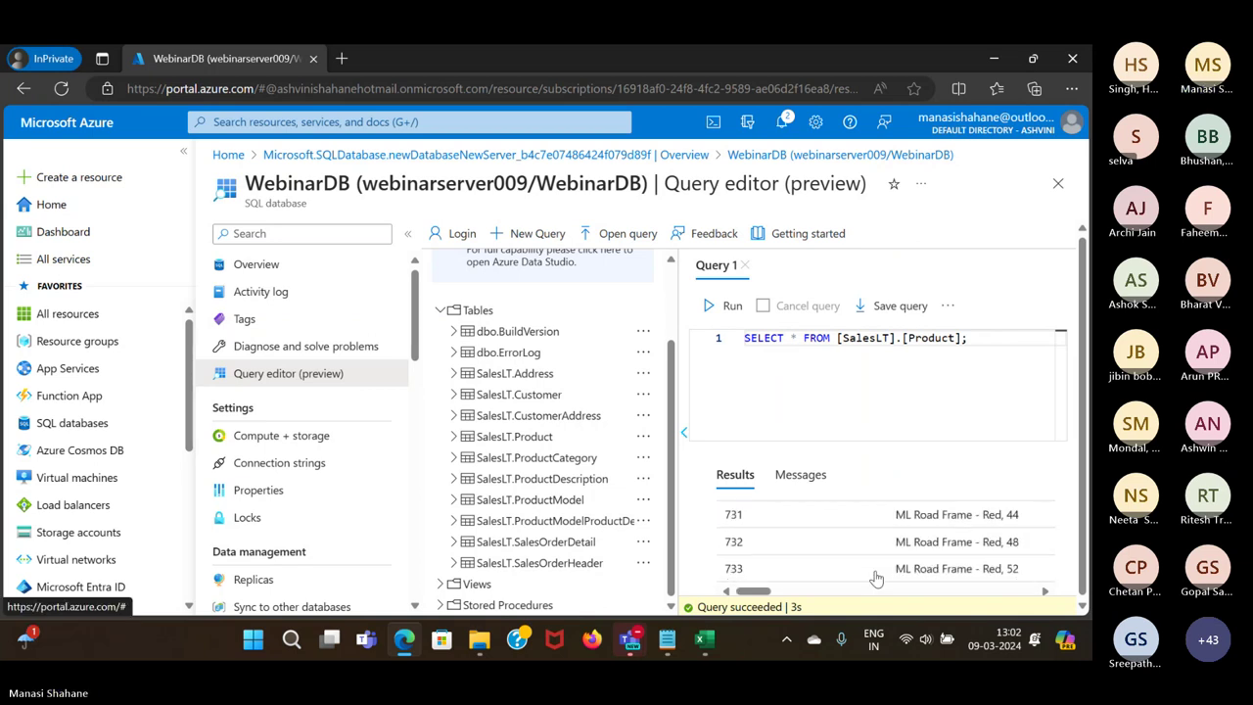
scroll(877, 576, up, 15)
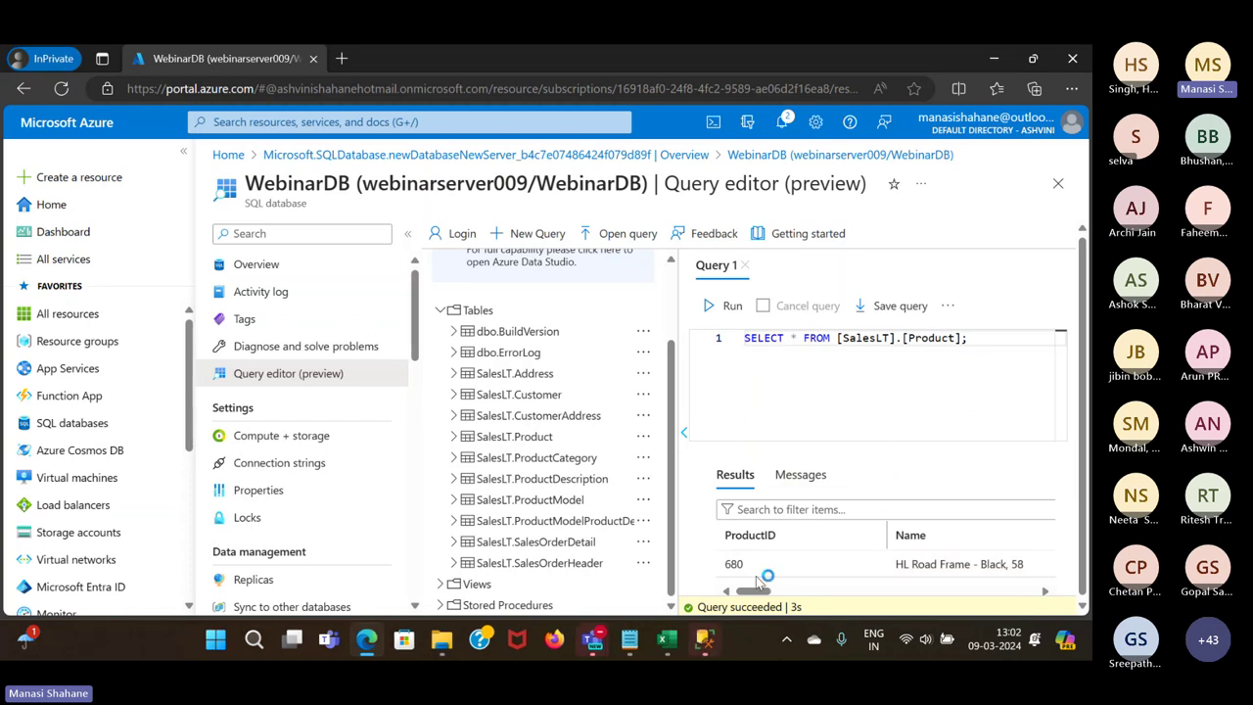
Bring SSMS's Connect to Server dialog forward, then return to the WebinarDB portal window
mouse_move(704, 640)
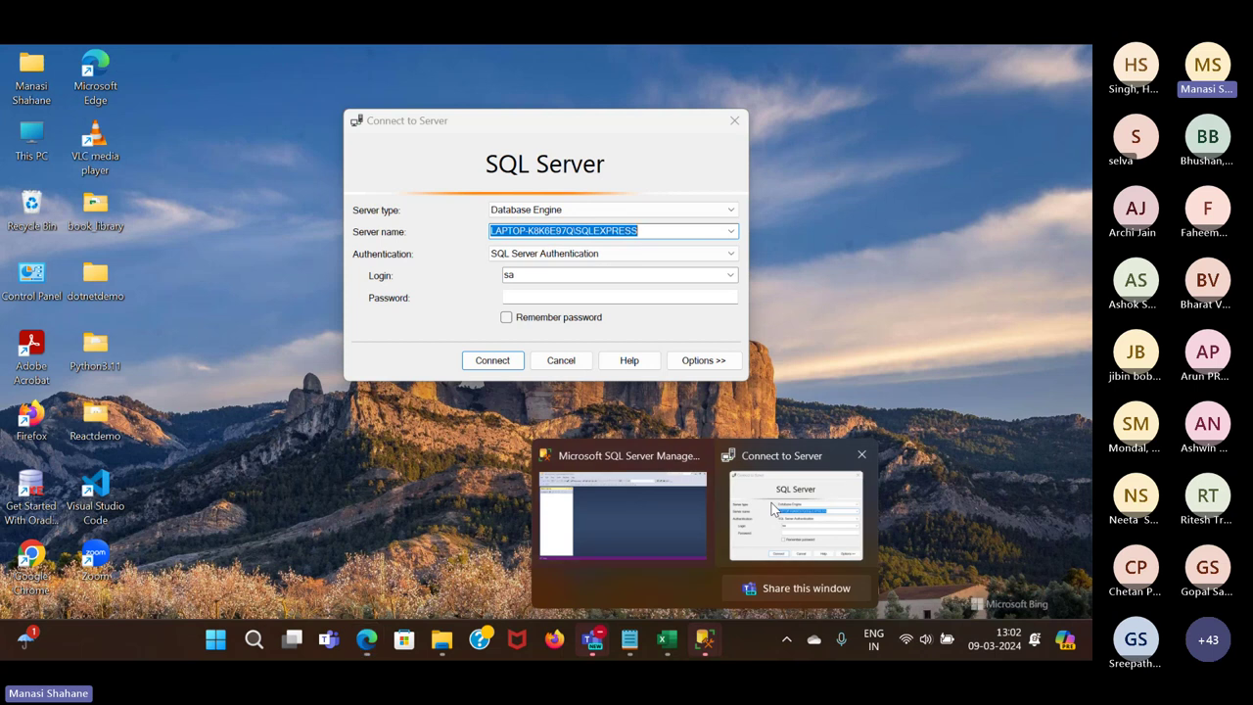
click(772, 510)
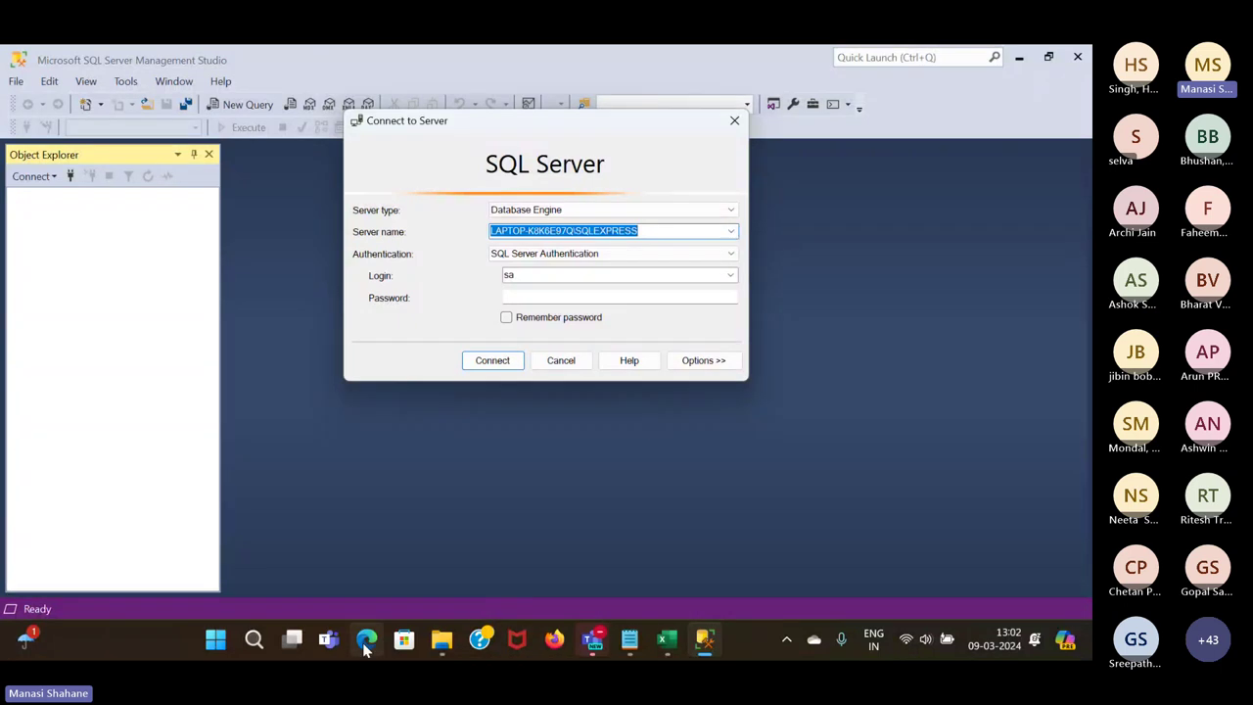
mouse_move(366, 641)
click(352, 554)
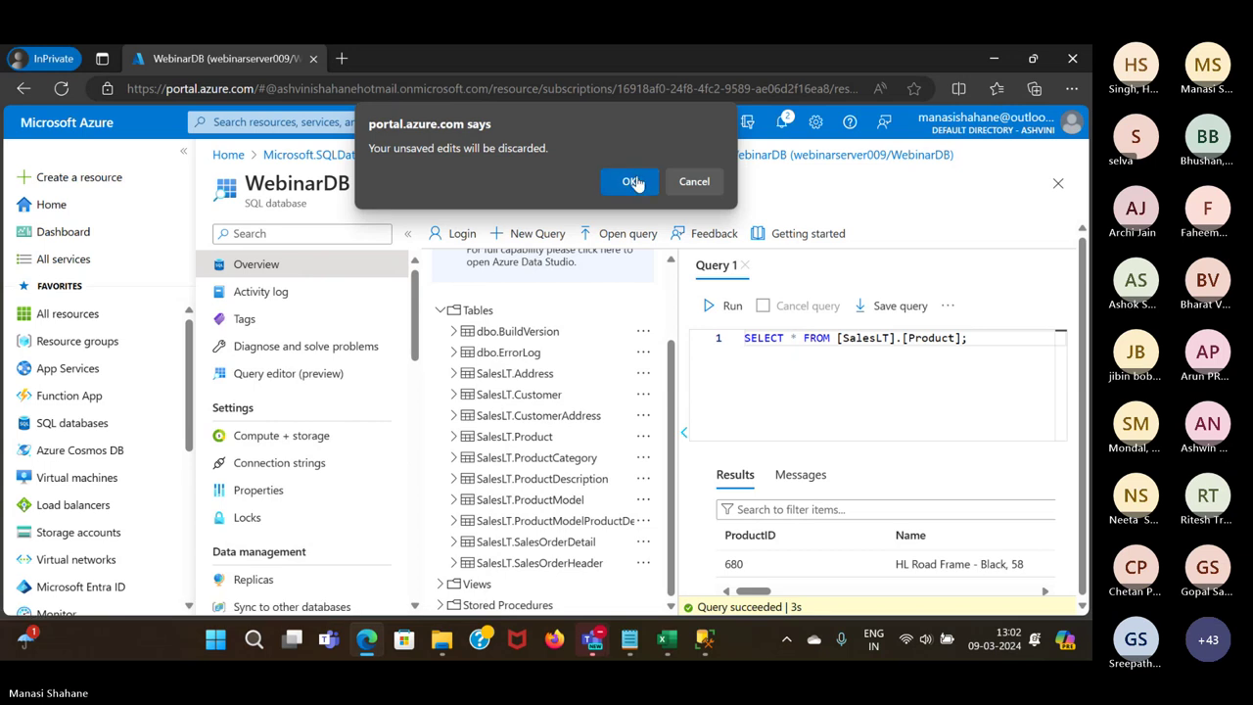
Discard the unsaved query, copy the server name from Overview, and return to SSMS
click(634, 180)
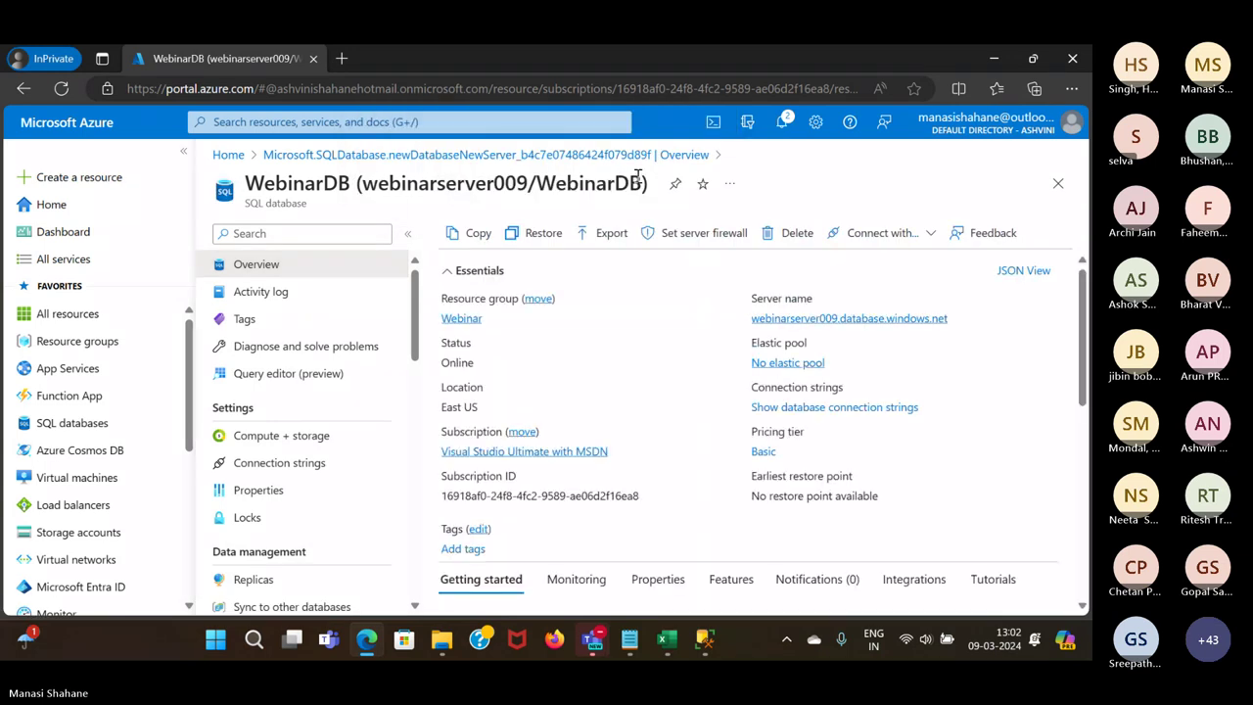
click(958, 319)
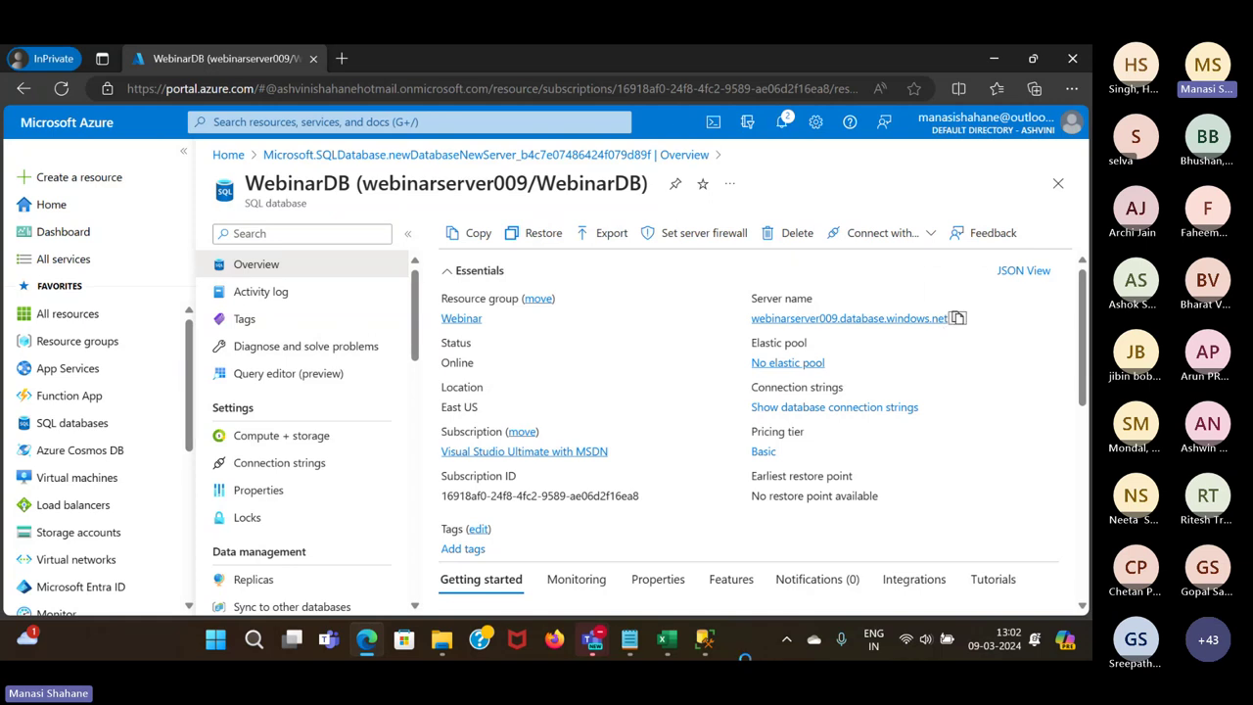
mouse_move(705, 639)
click(805, 519)
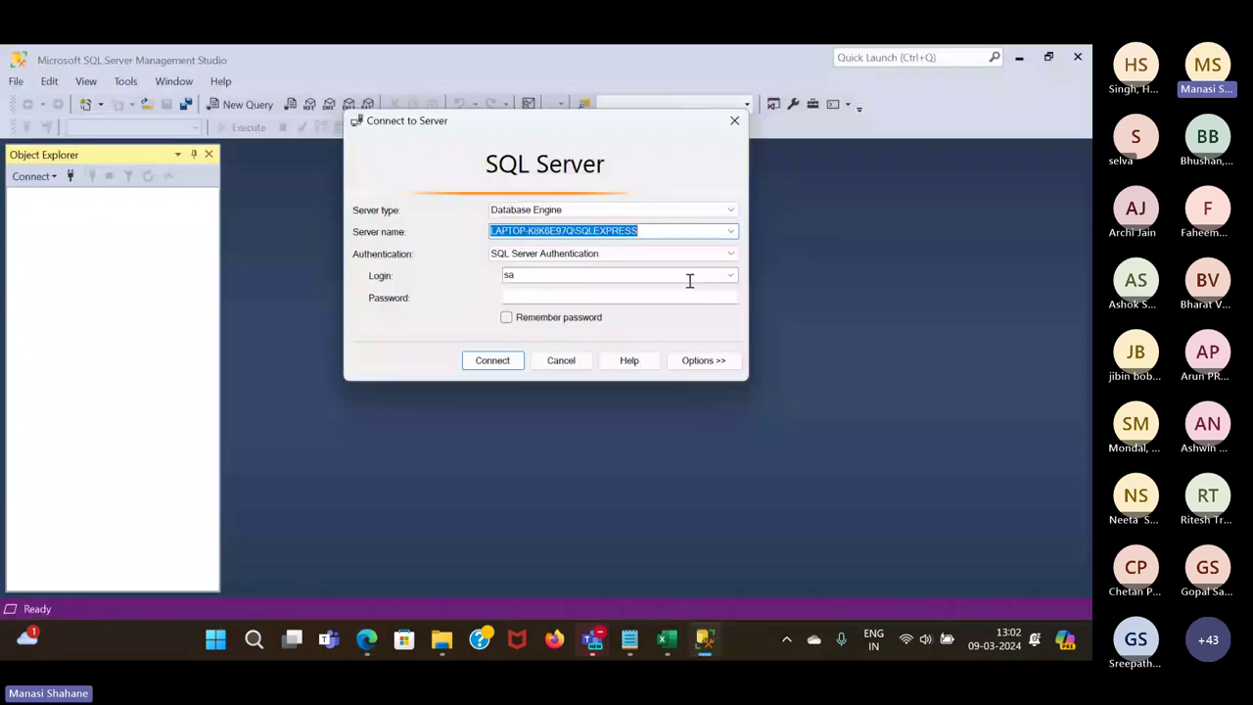
Connect SSMS to webinarserver009.database.windows.net with SQL Server Authentication as sqluser and its password
click(734, 233)
text(webinarserver009.database.windows.net)
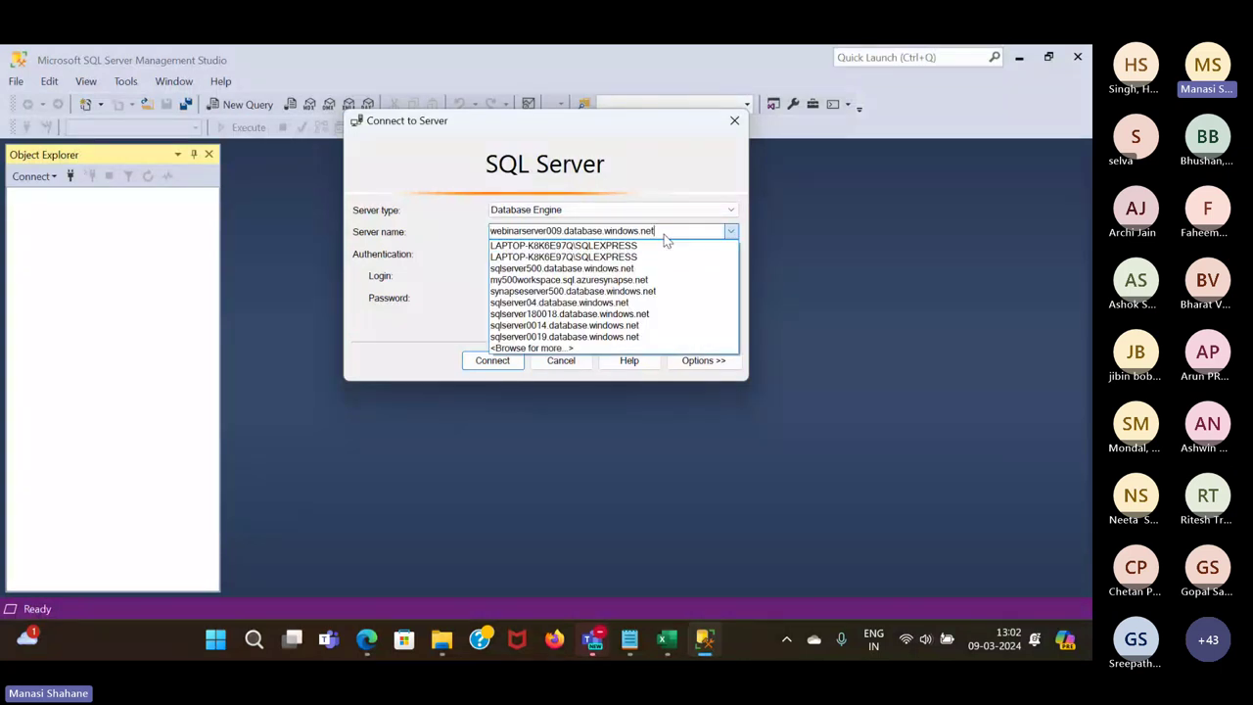
click(468, 255)
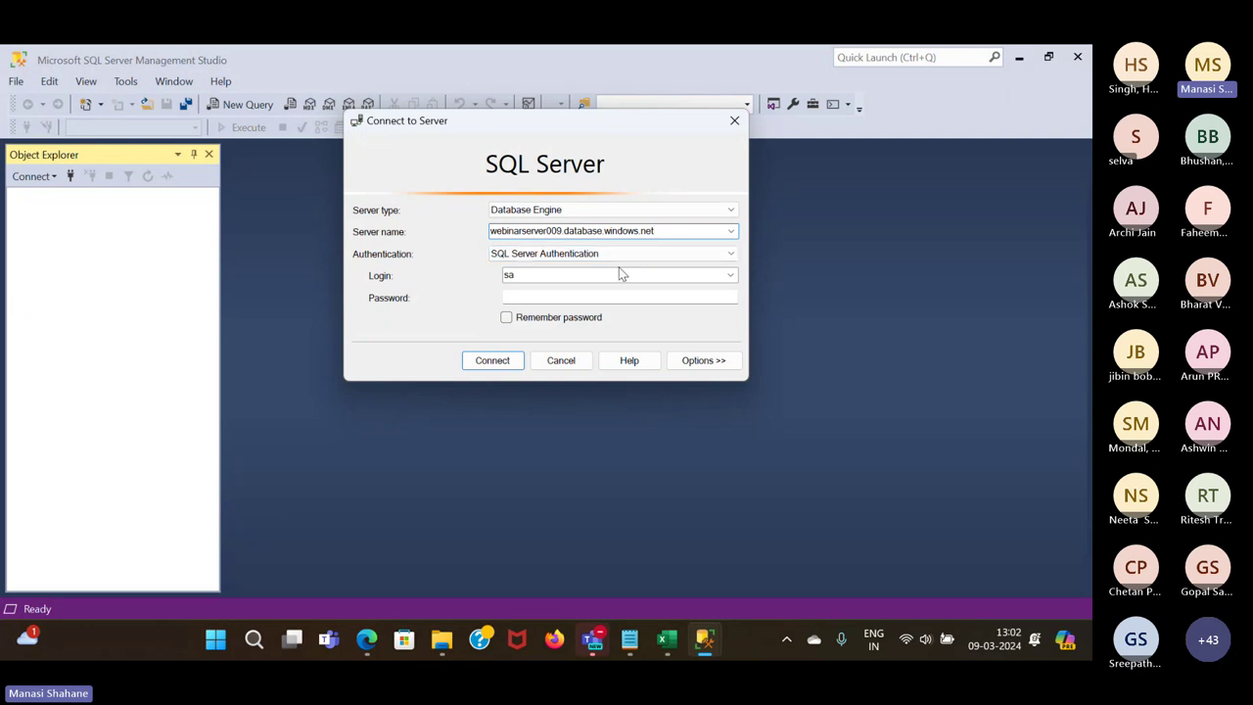
click(641, 274)
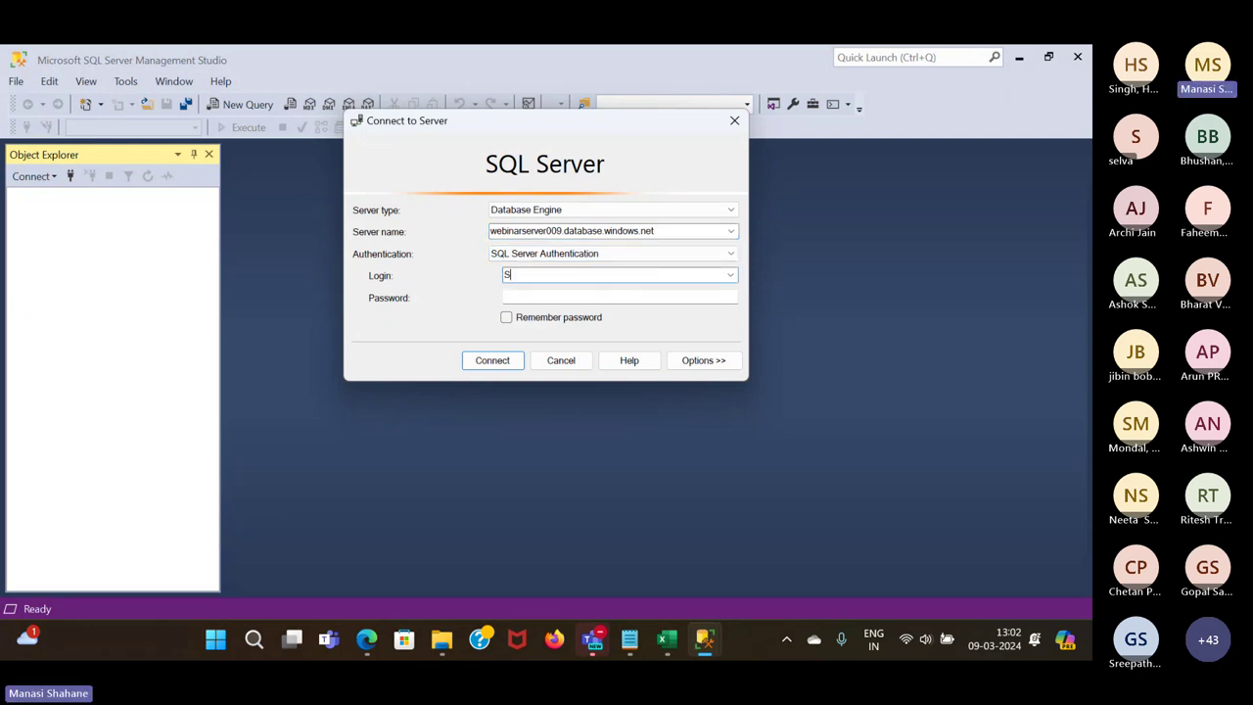
key(BackSpace)
text(sqluser)
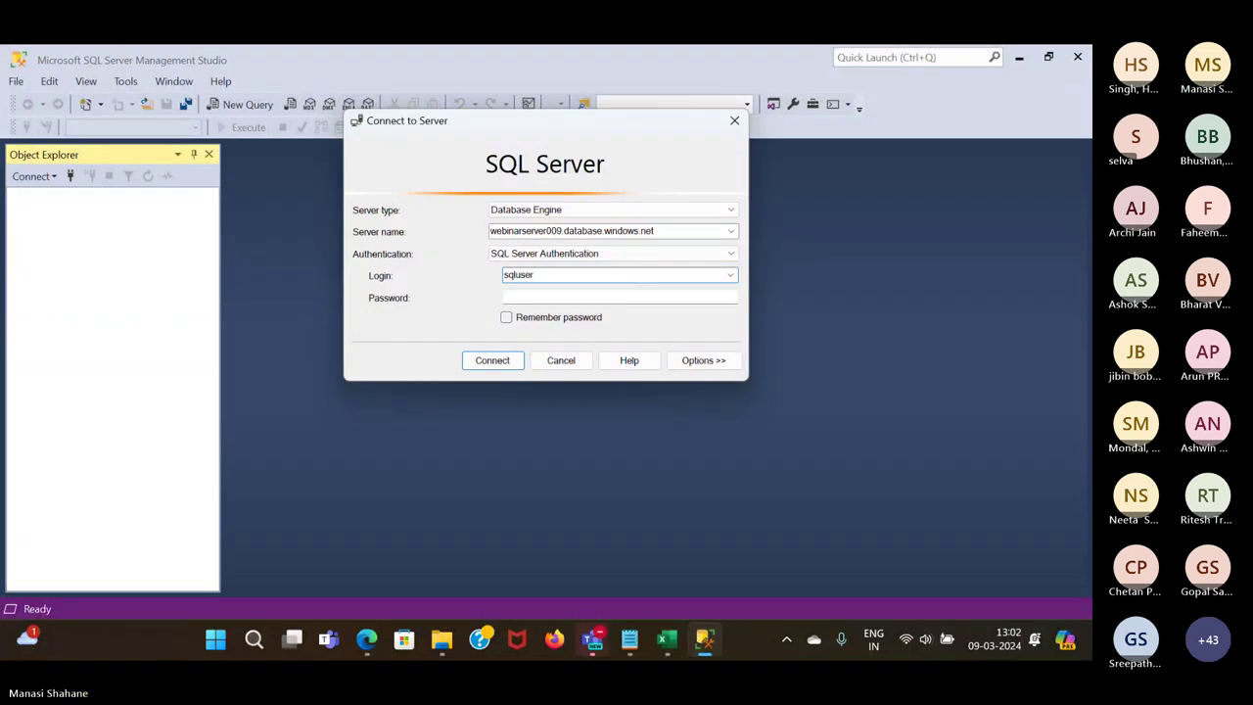
click(532, 293)
text(*********)
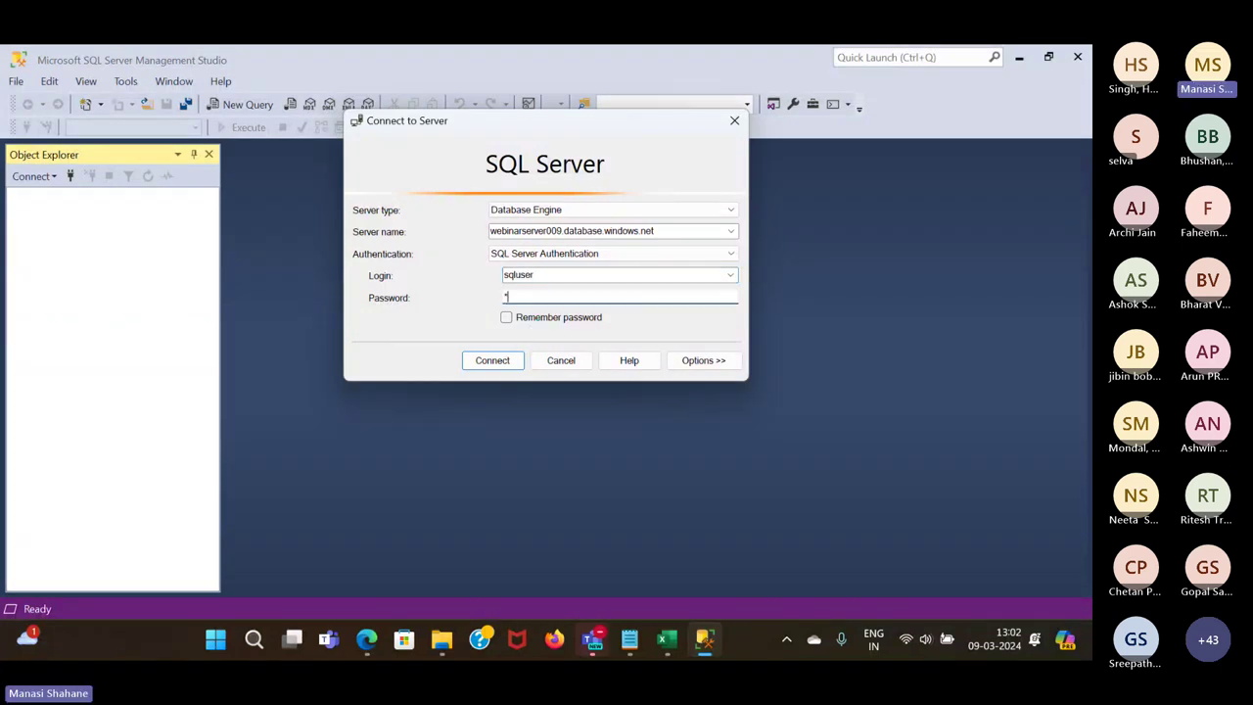
text(**)
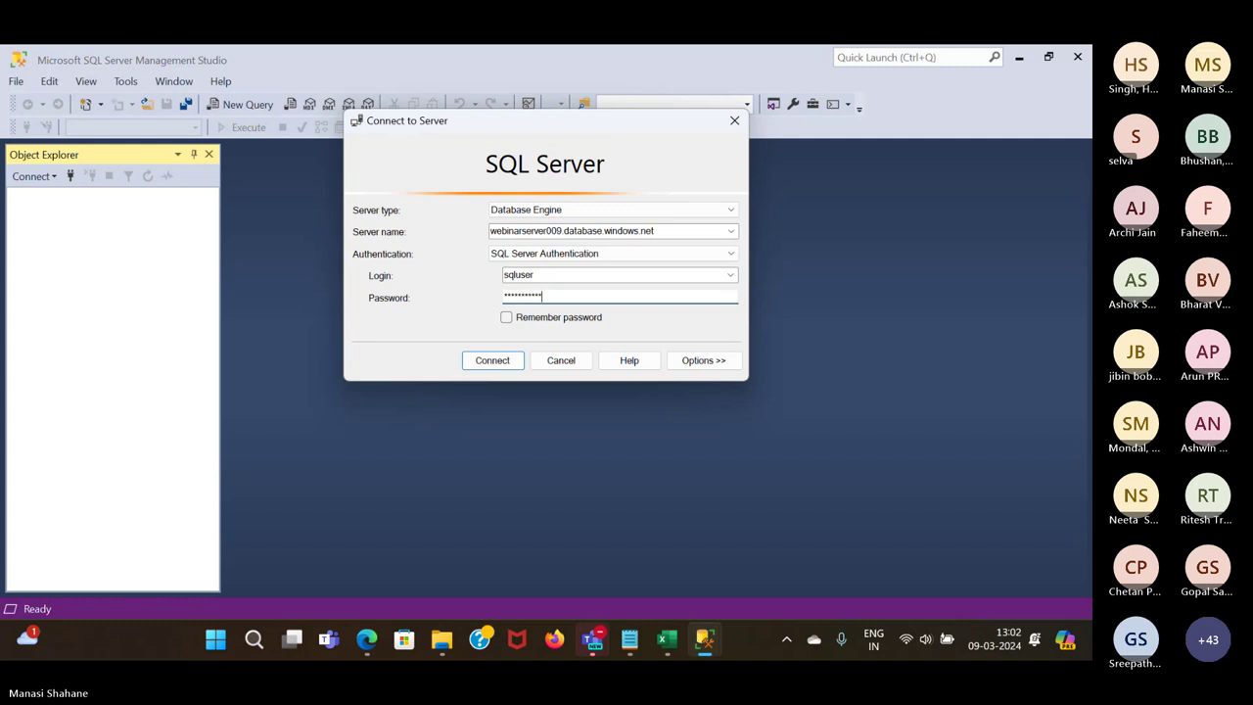
click(504, 364)
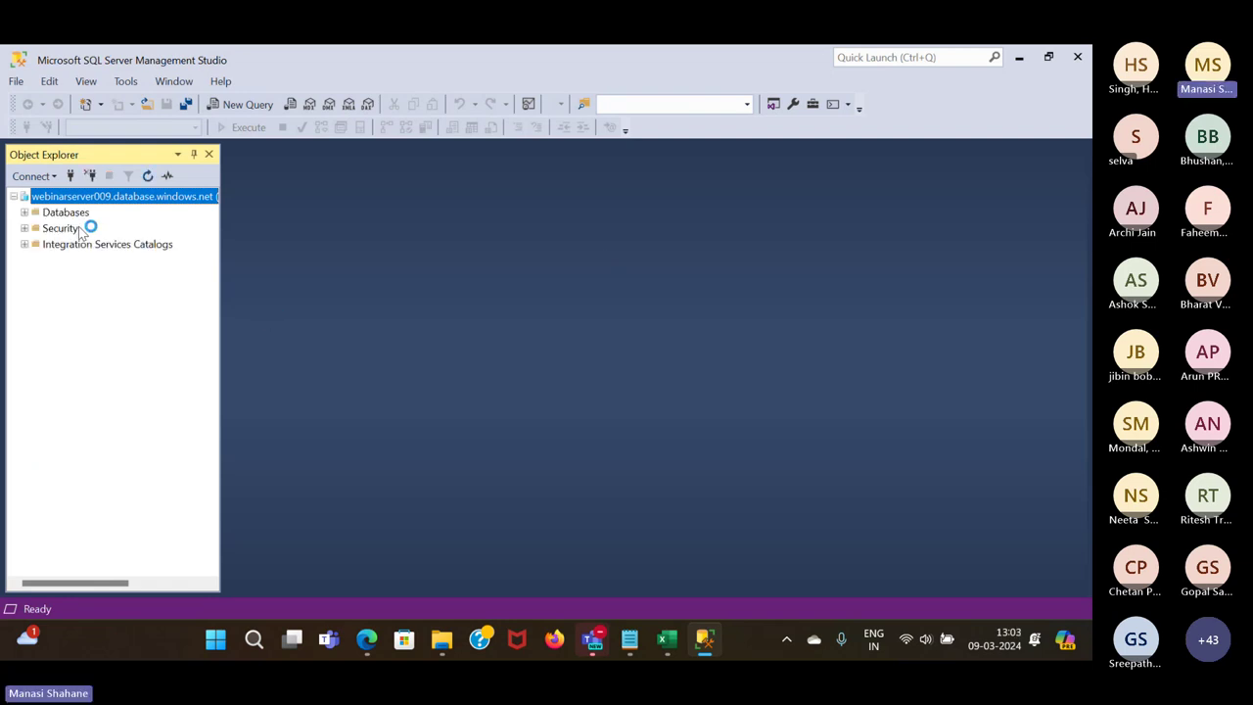
Browse Databases > WebinarDB > Tables in Object Explorer, then disconnect from webinarserver009
click(24, 213)
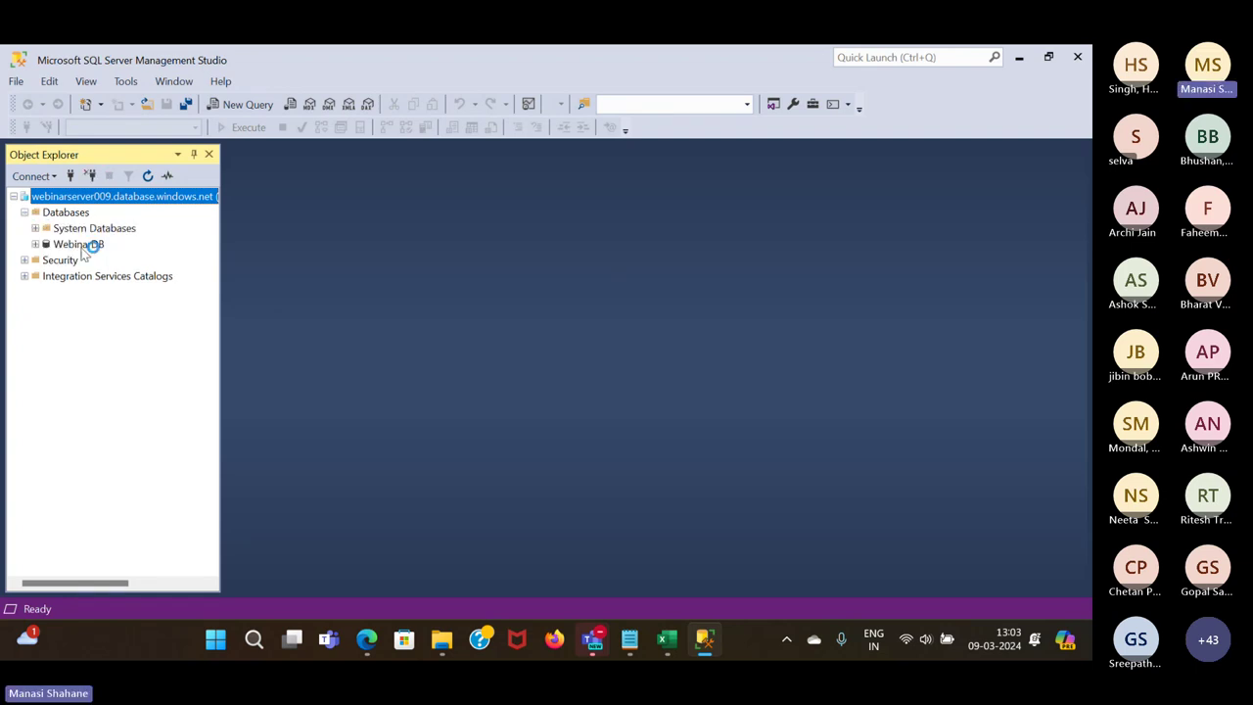
click(35, 245)
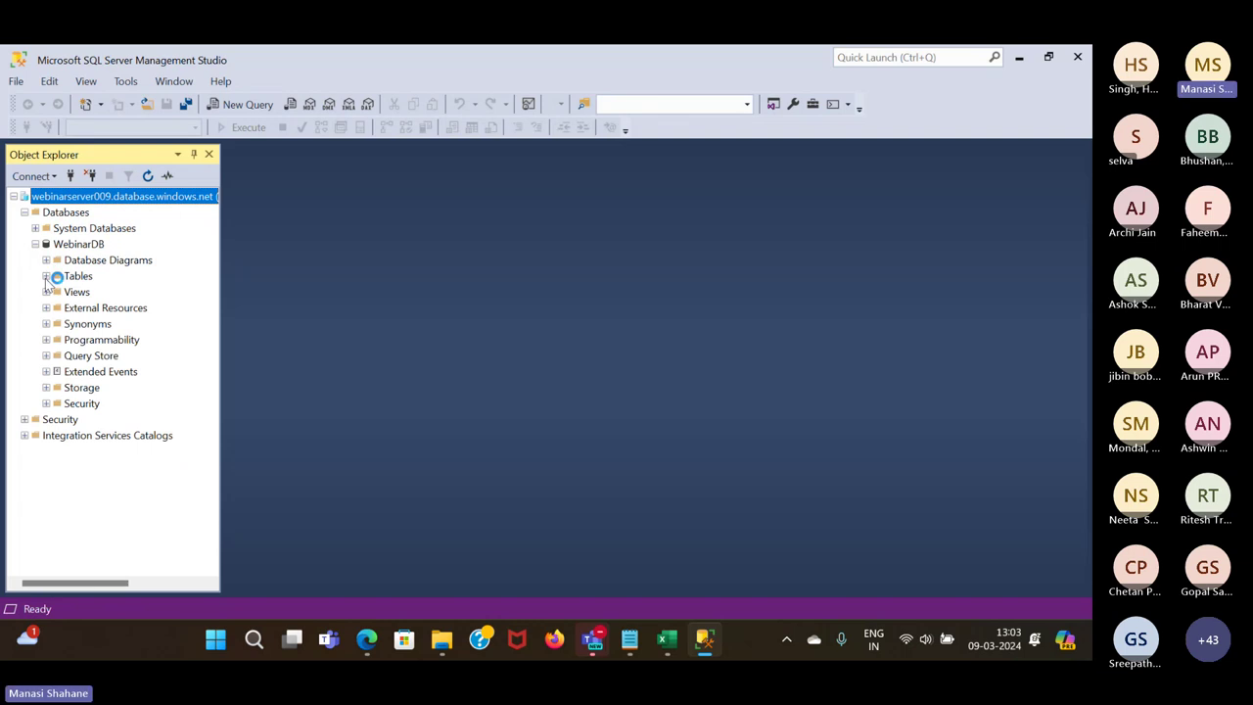
click(46, 278)
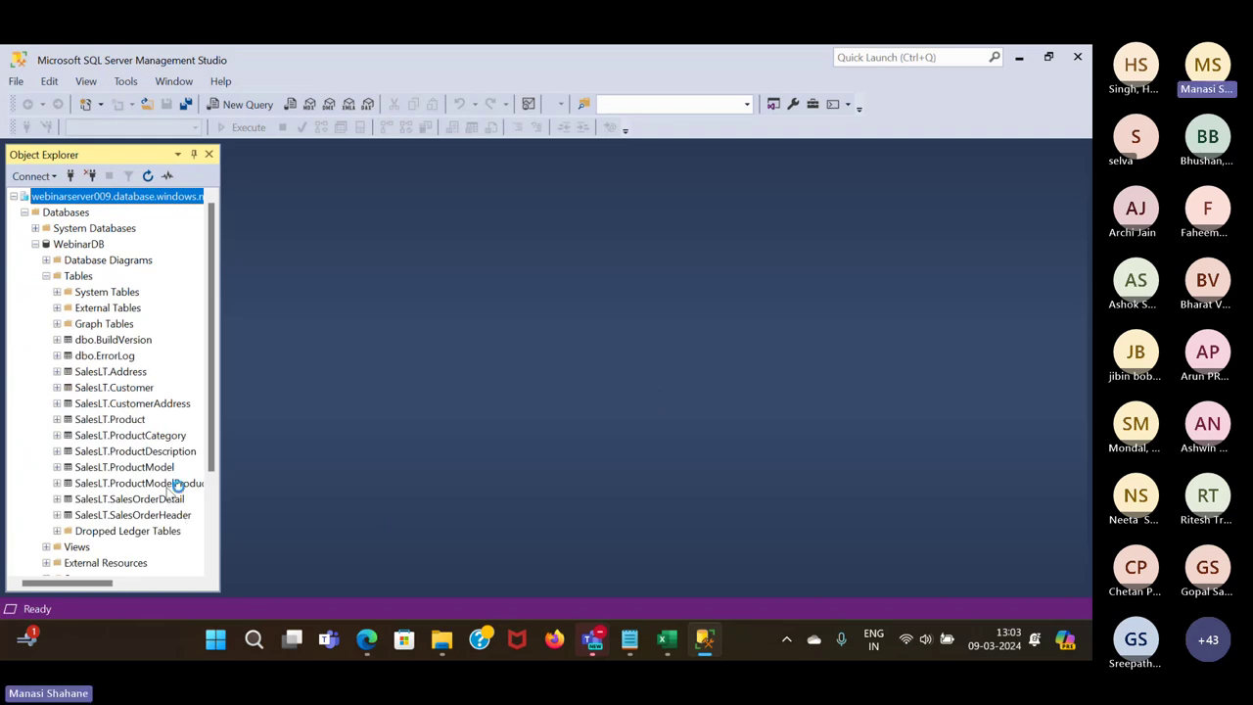
scroll(152, 455, down, 1)
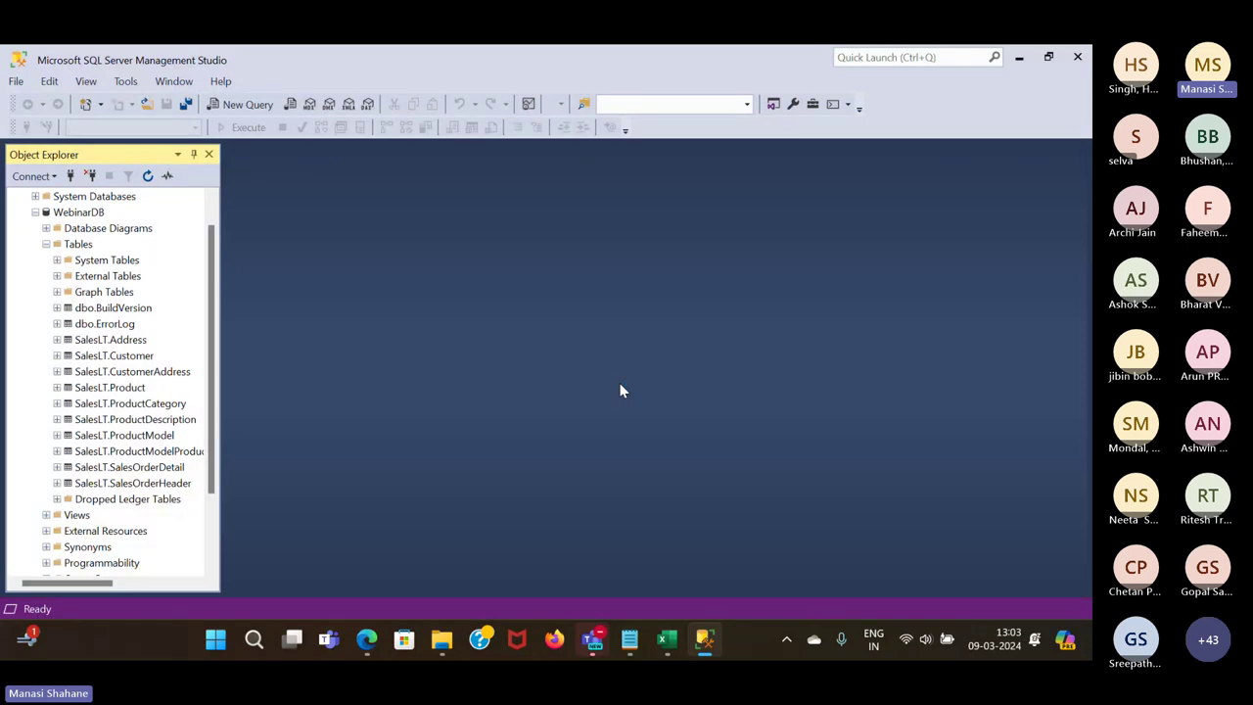
click(89, 175)
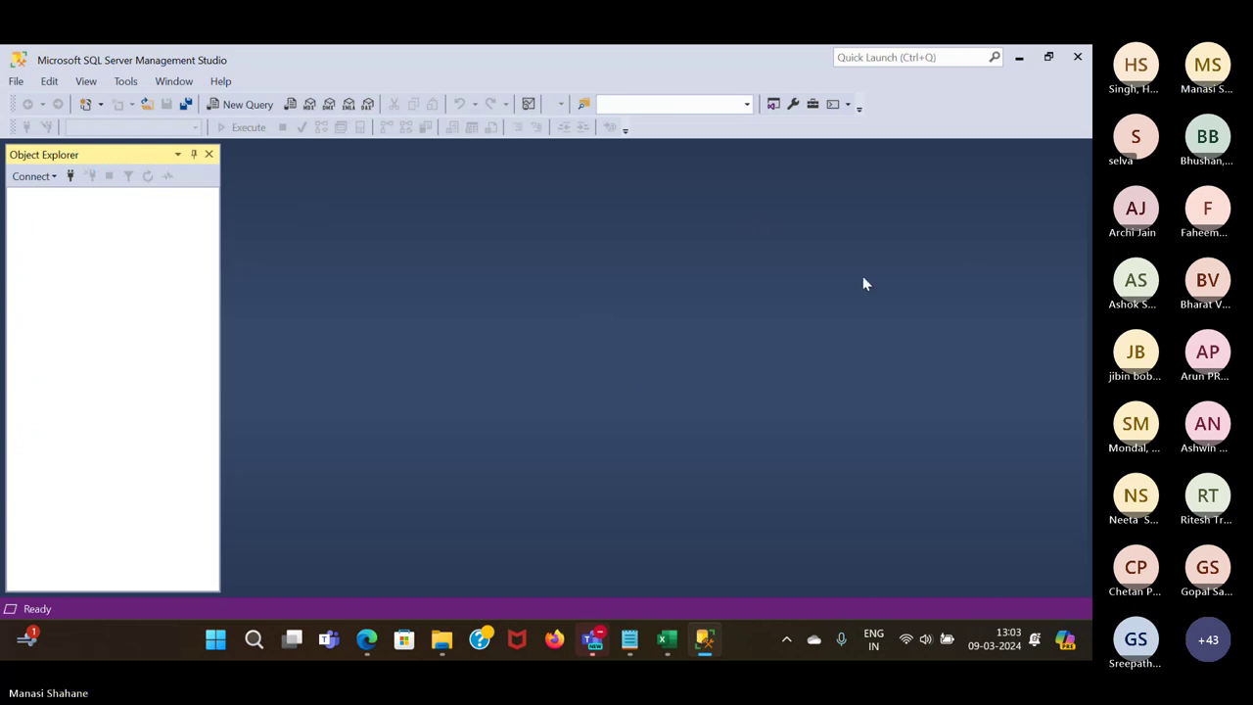